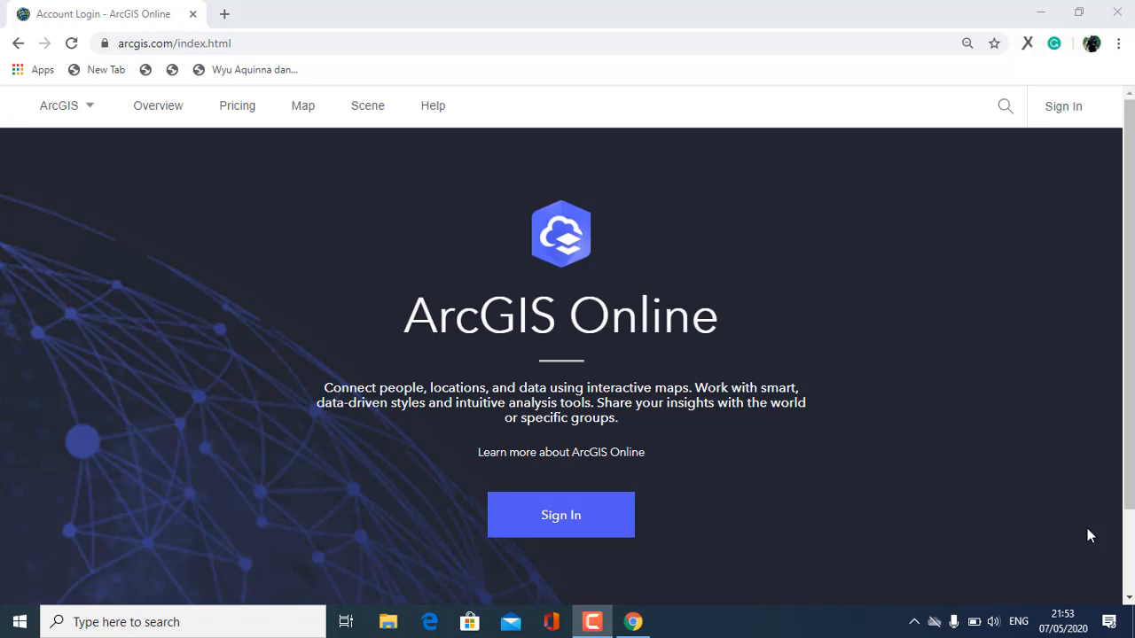
- Sign in to ArcGIS Online with the saved LearnArcGIS account, using its stored username and password
left_click(1066, 113)
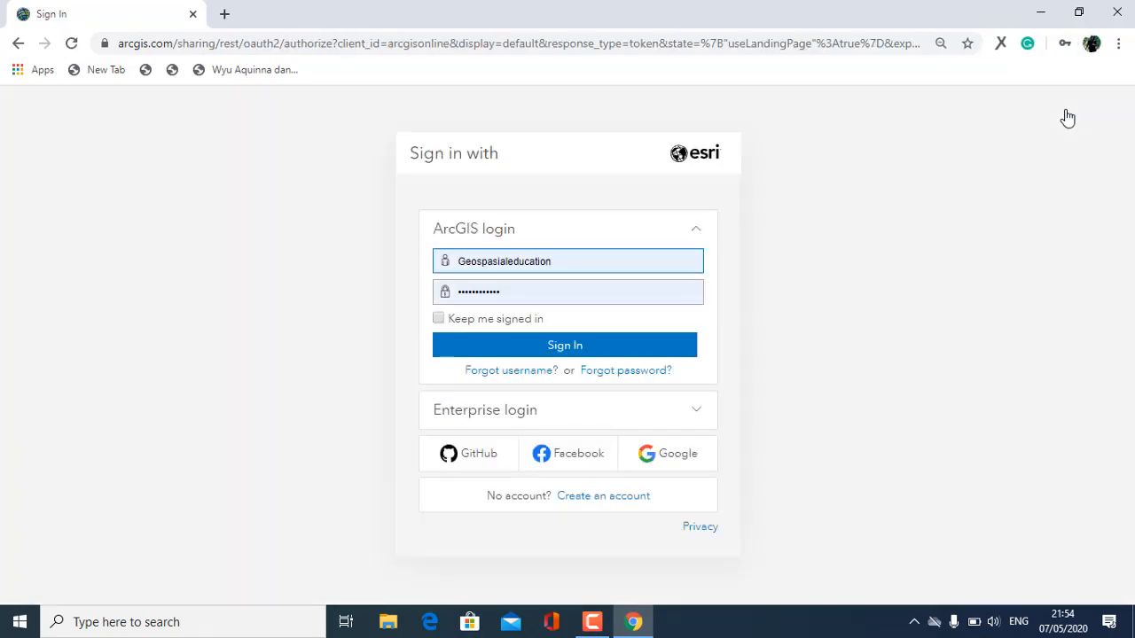
left_click(570, 259)
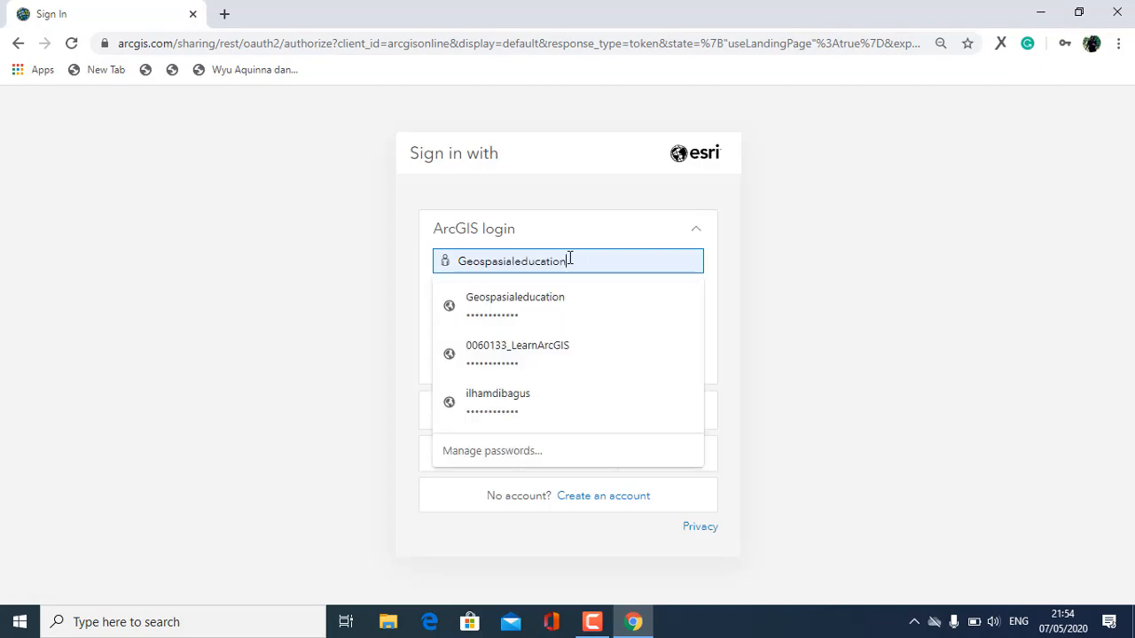
left_click(540, 353)
left_click(562, 355)
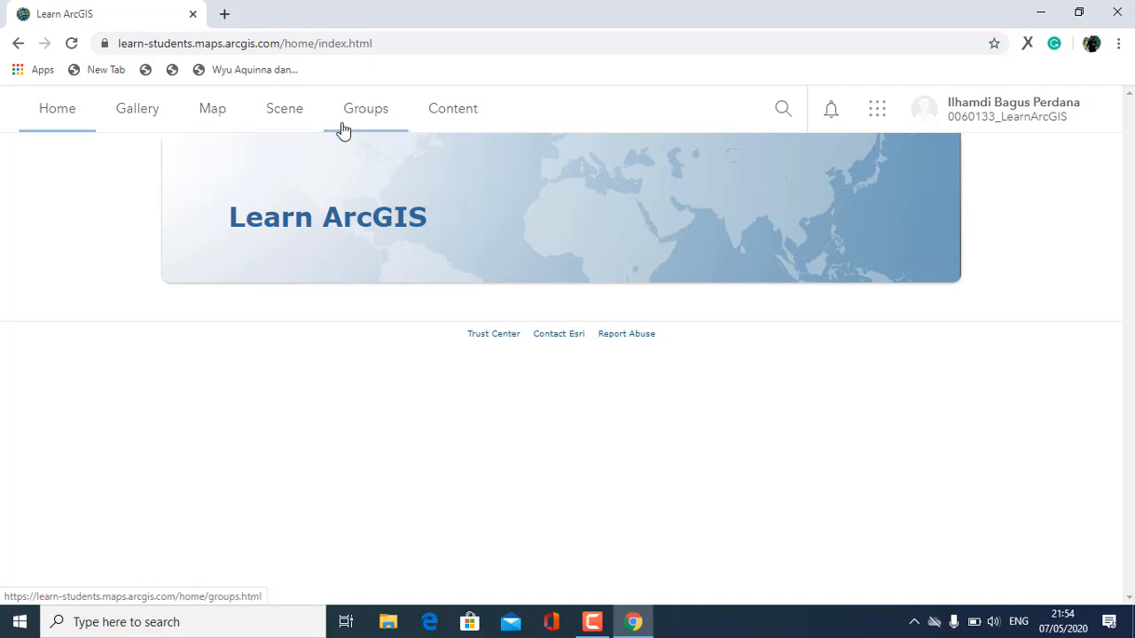
- Create a content folder named "WEBGIS Arcgis corona"
left_click(463, 117)
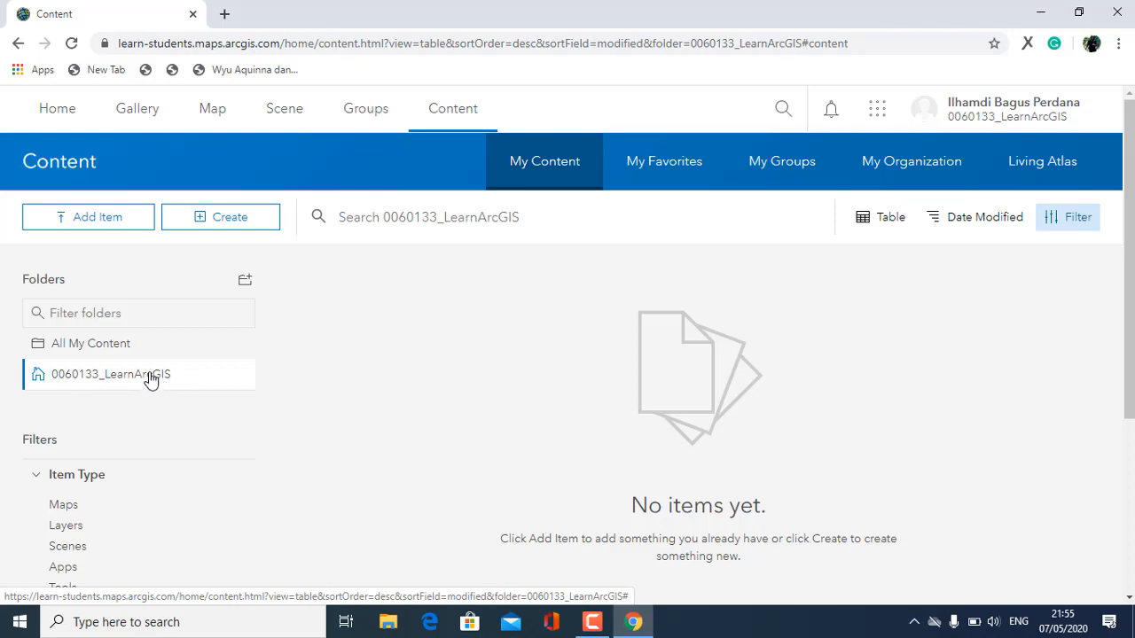
left_click(246, 282)
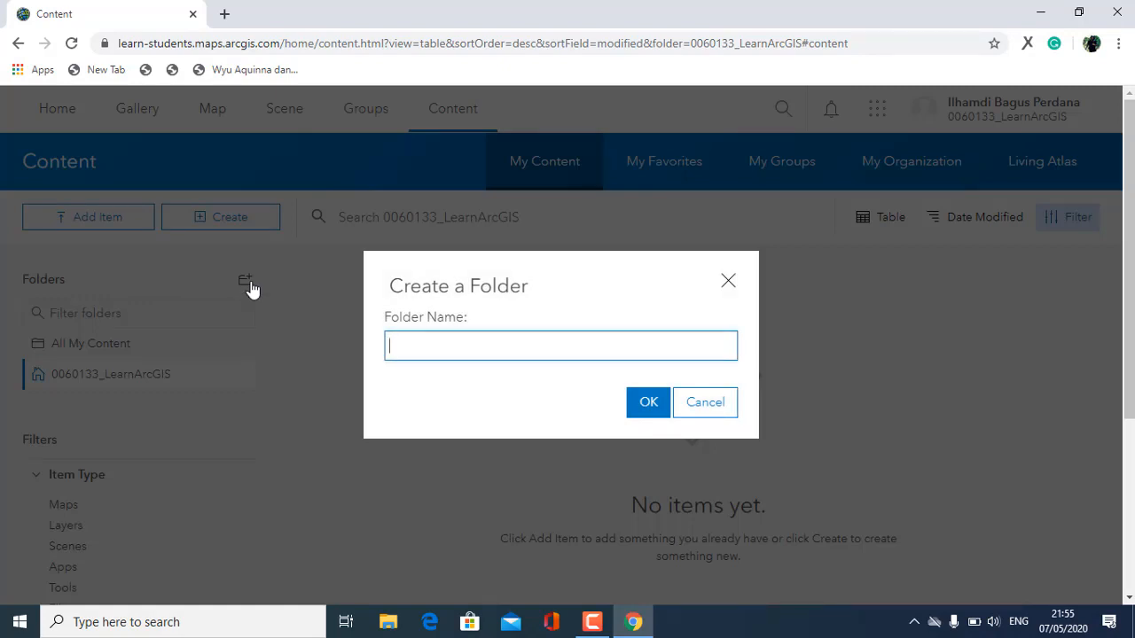
type("A")
key("BackSpace")
type("WEBGIS Arcgi")
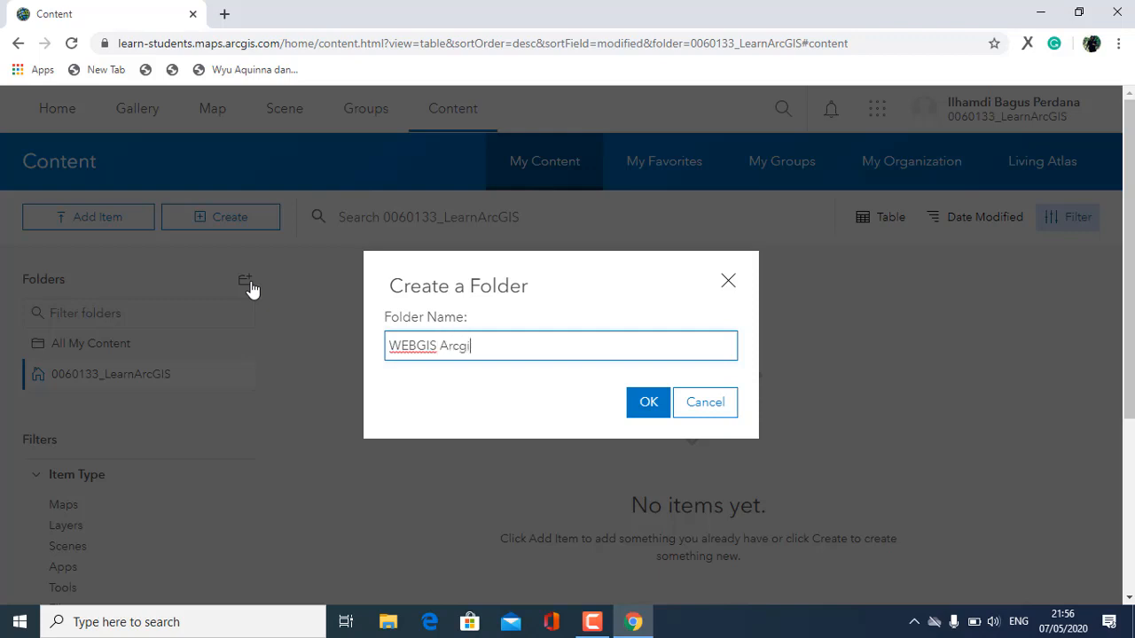
type("s corona")
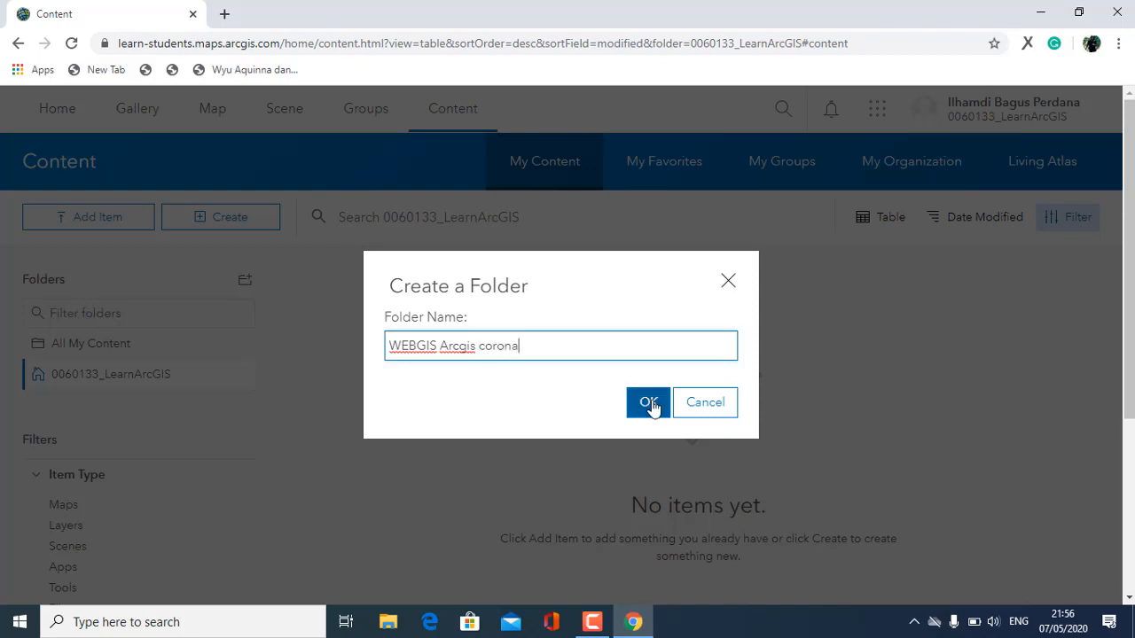
left_click(649, 403)
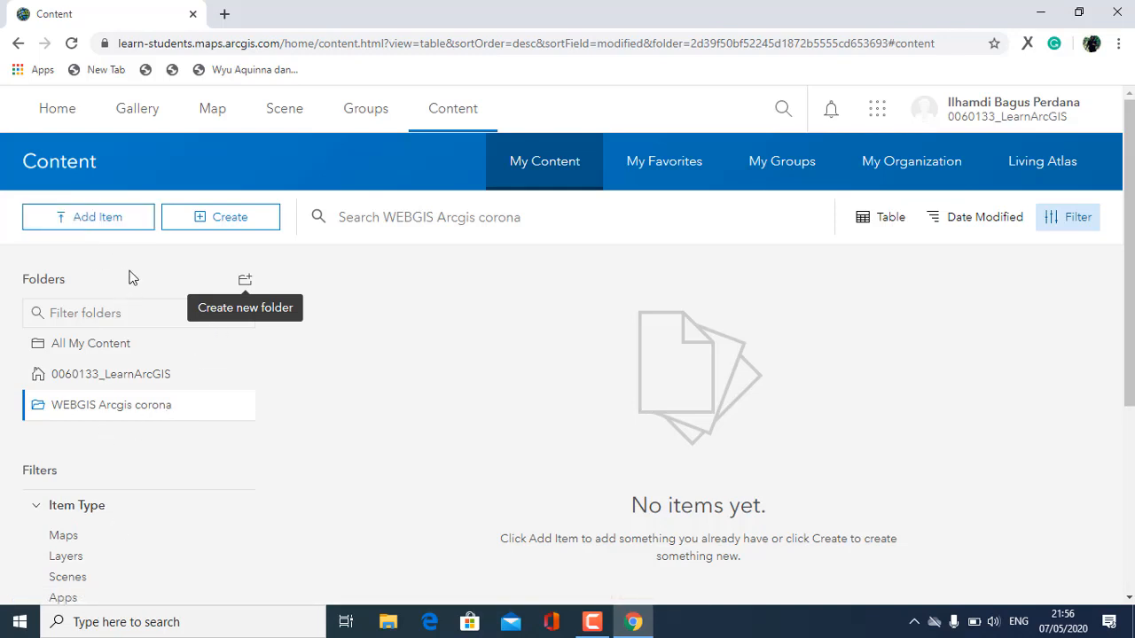
- Start adding an item from the computer and browse drive D to the Data 2020 folder inside Geospasial Education
left_click(103, 226)
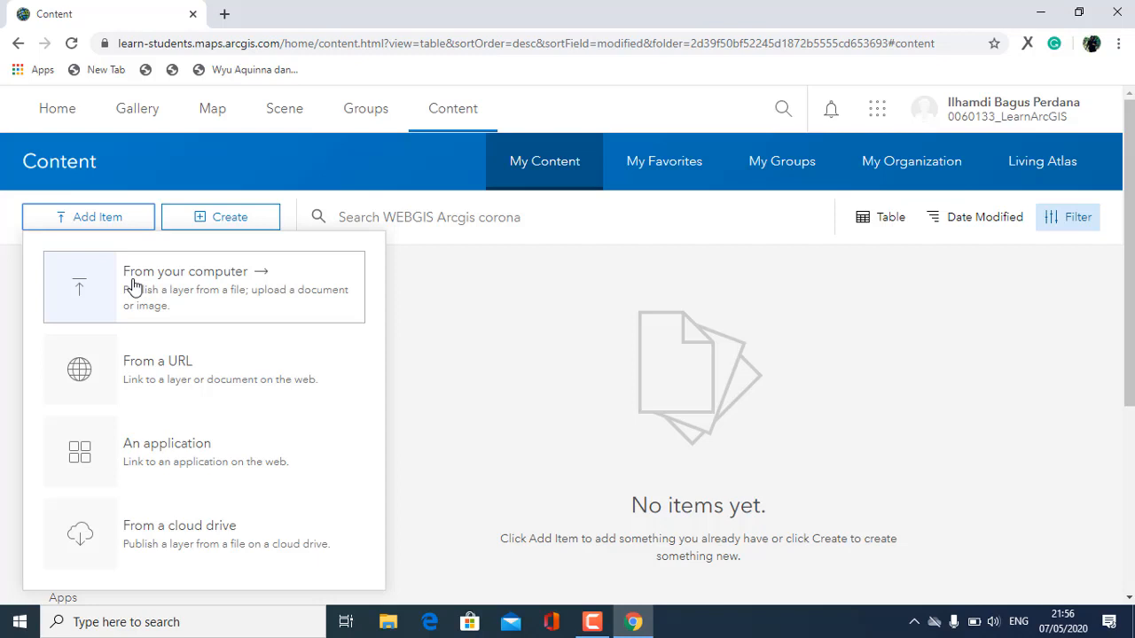
left_click(133, 286)
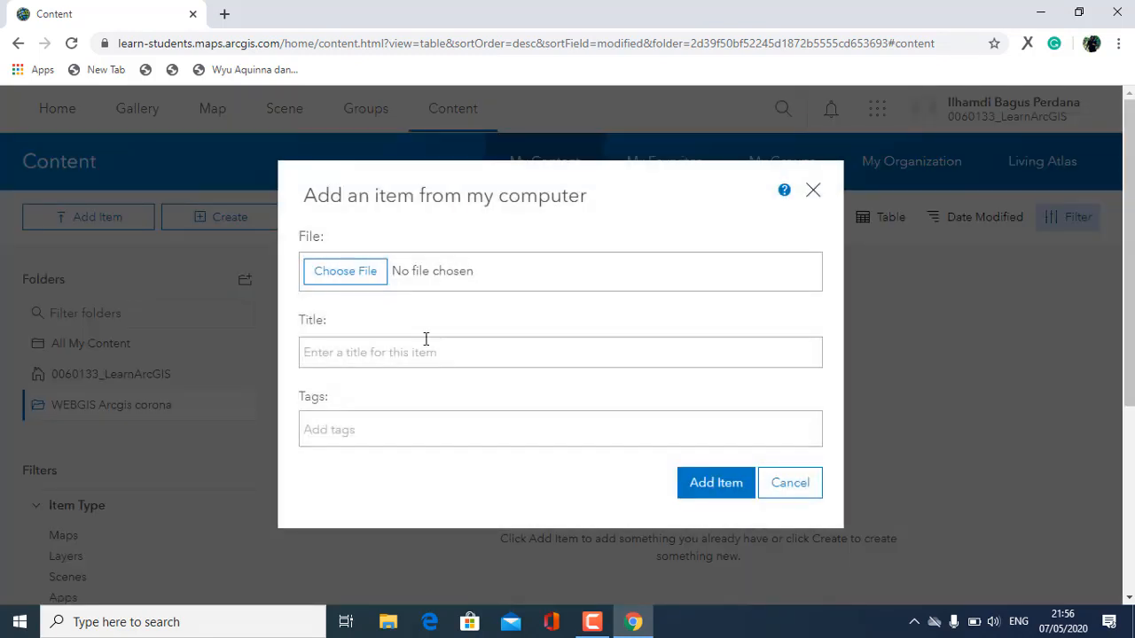
left_click(362, 283)
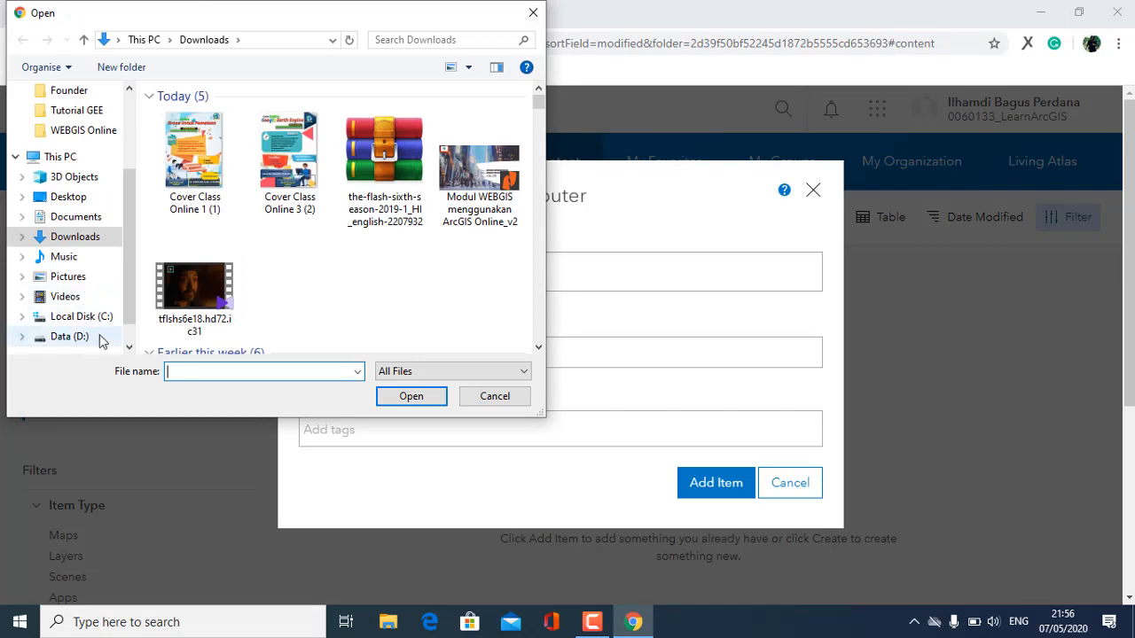
left_click(71, 337)
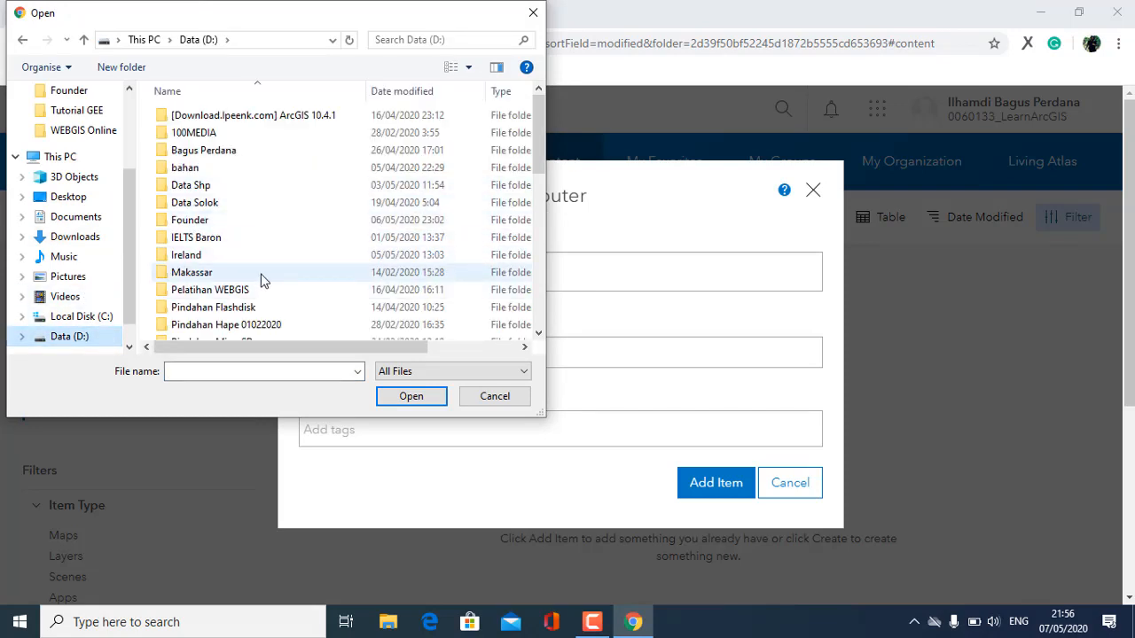
double_click(267, 156)
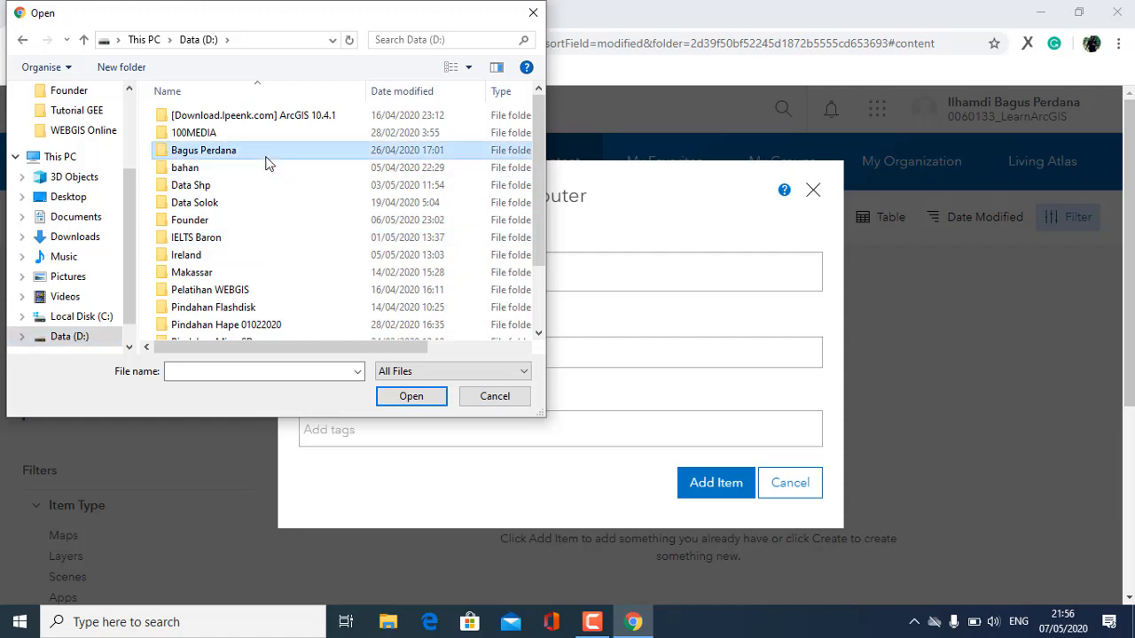
double_click(261, 133)
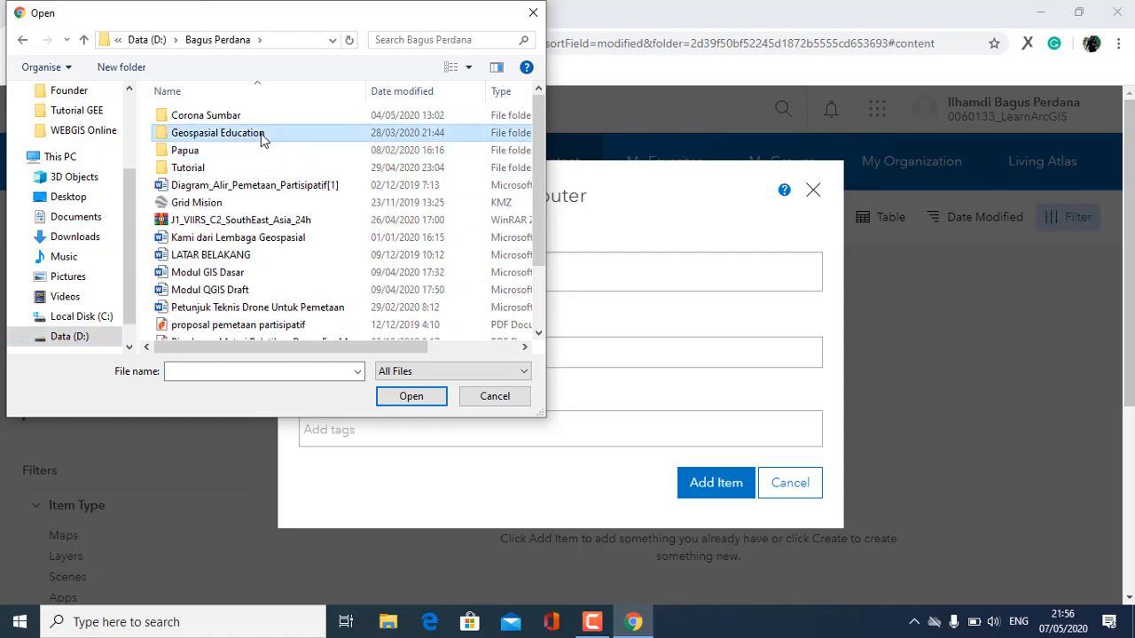
left_click(251, 137)
double_click(252, 140)
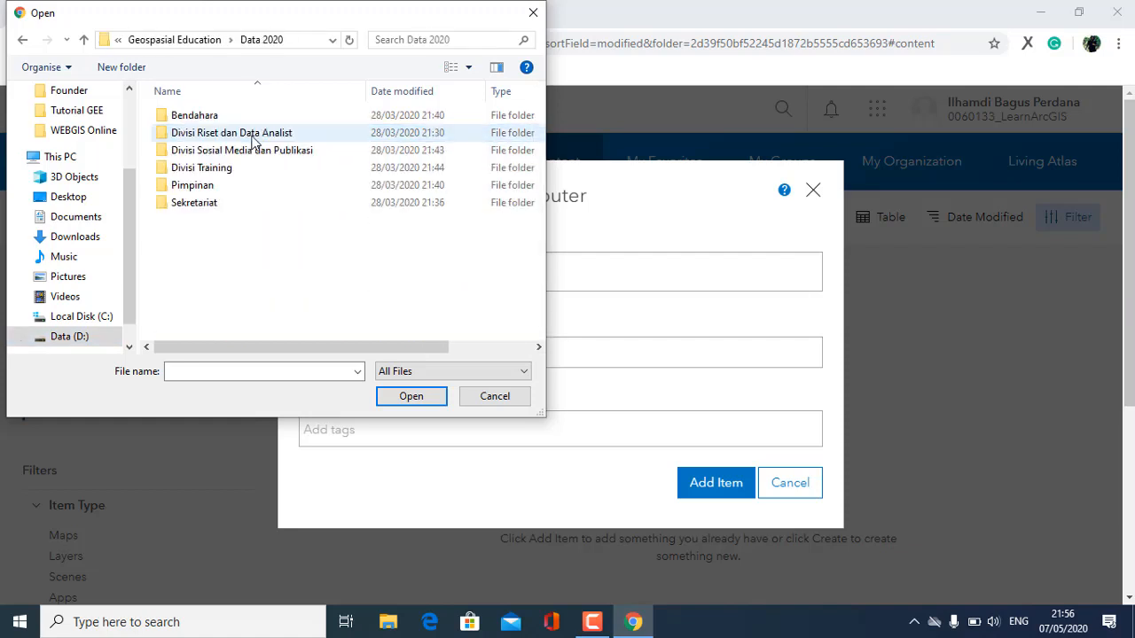
- Choose the archive "Data Corona Sumatera Barat" from Divisi Training > Pelatihan 2020 > Pelatihan Online > WEBGIS Online
double_click(234, 170)
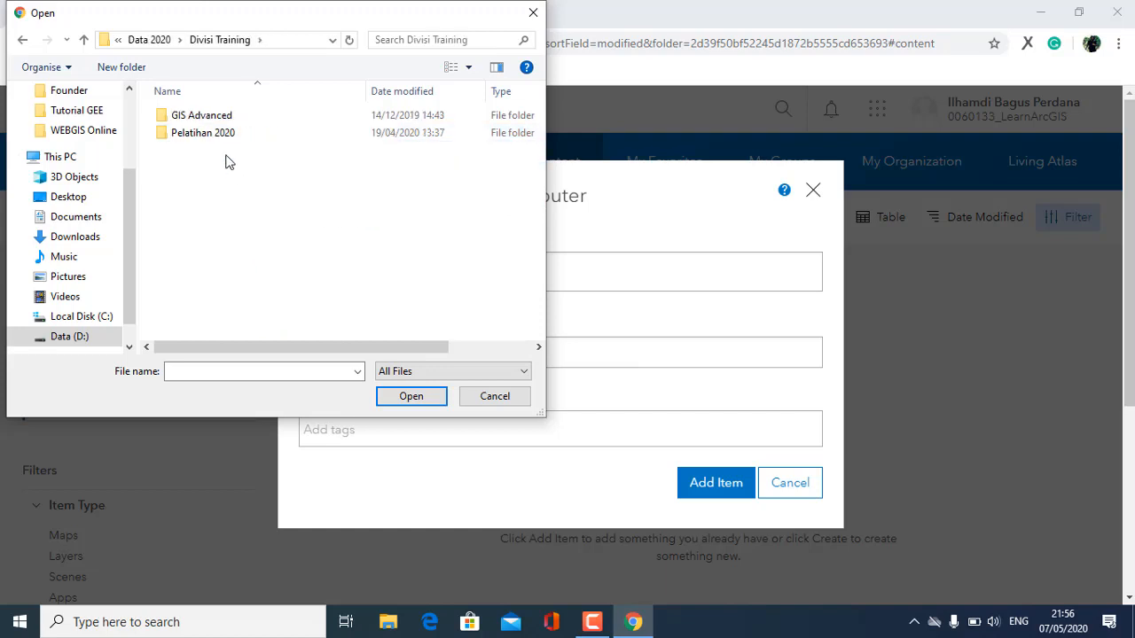
double_click(226, 133)
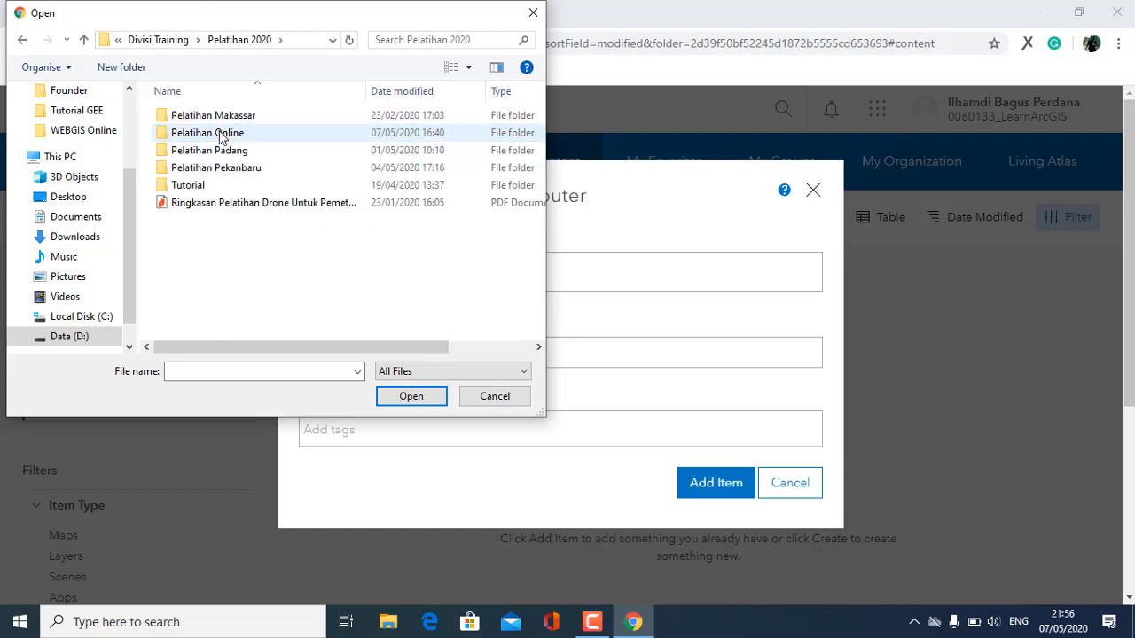
double_click(222, 134)
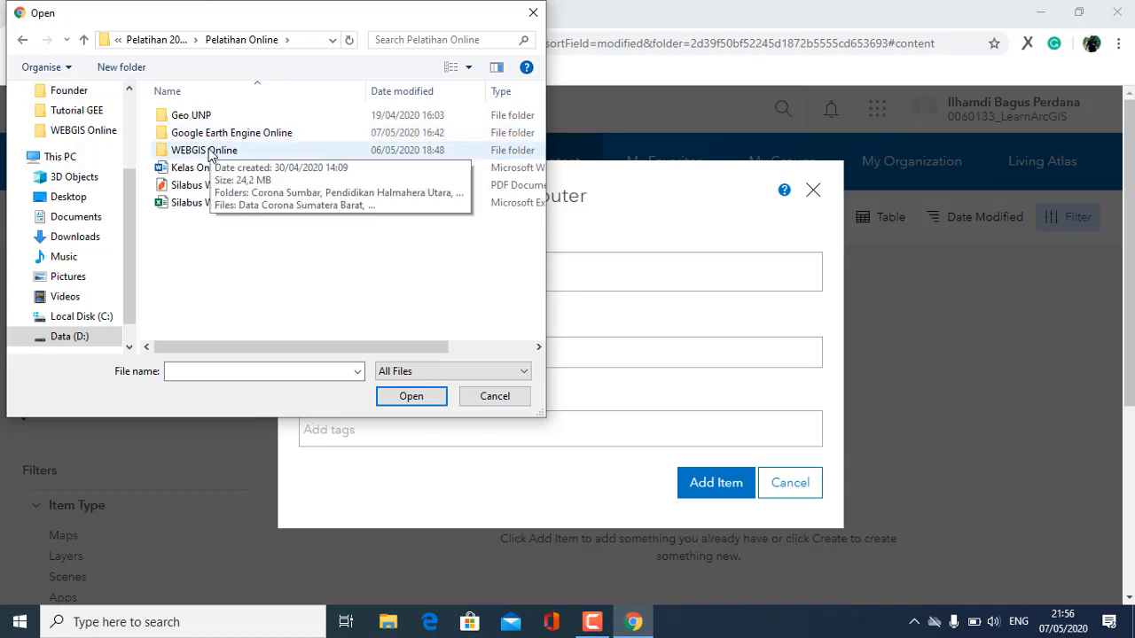
double_click(206, 151)
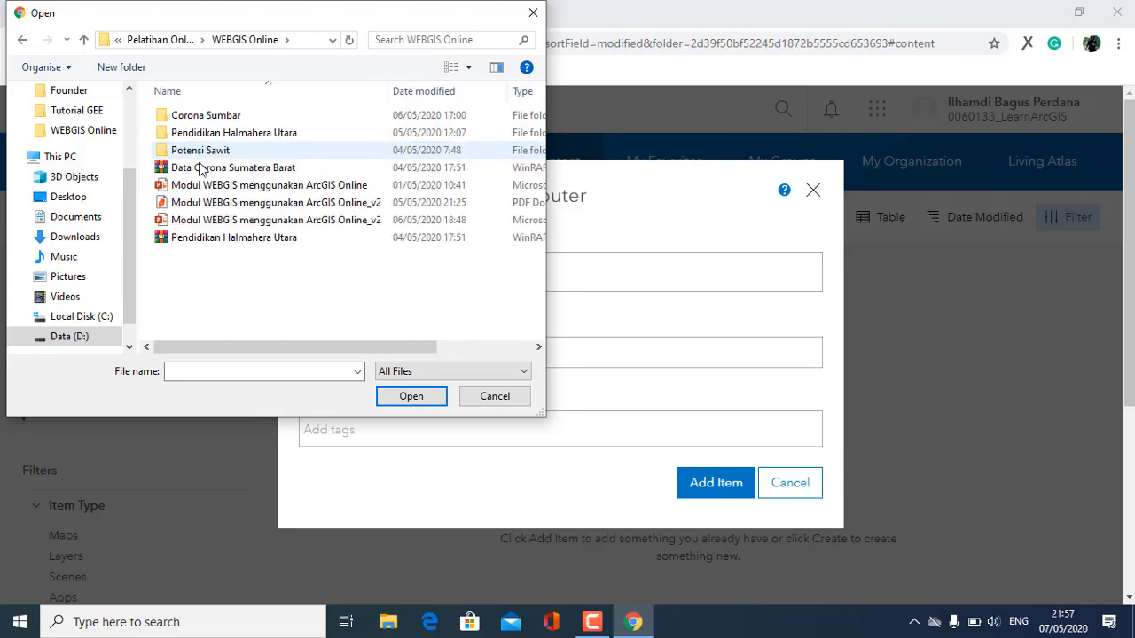
left_click(196, 171)
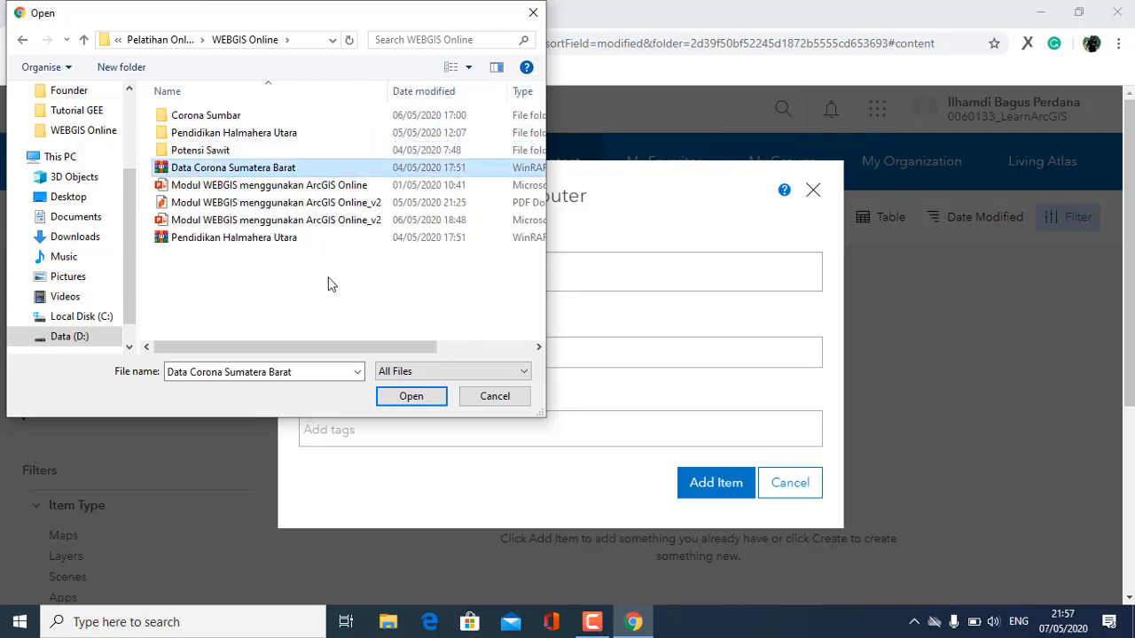
left_click(411, 397)
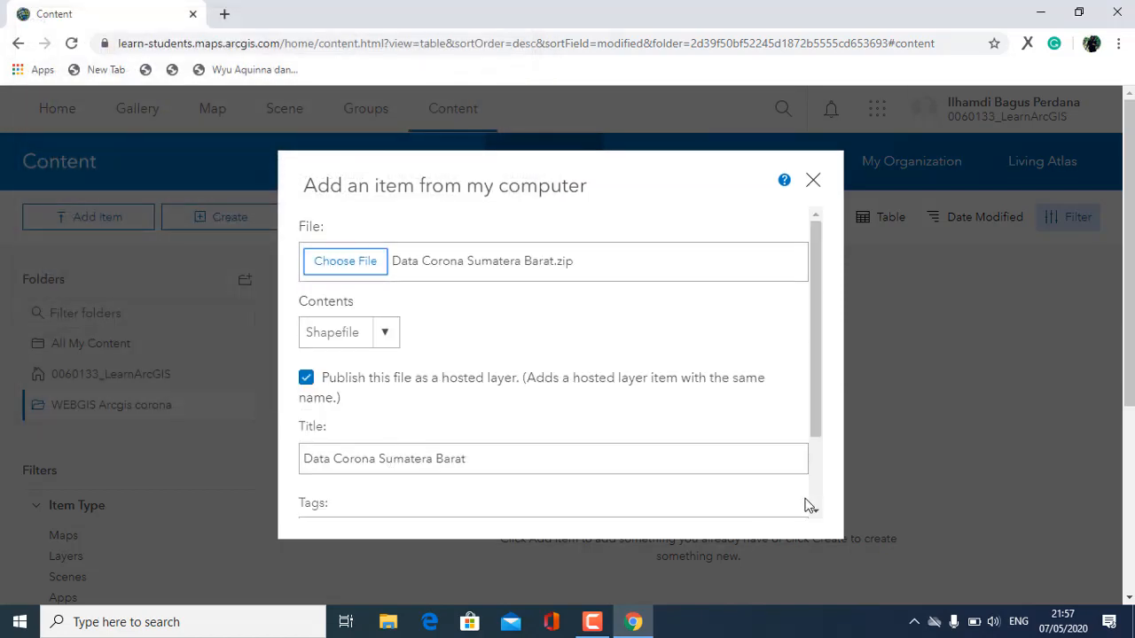
- Tag the shapefile item with "corona" and add it as a published hosted layer
scroll(816, 506, "down", 2)
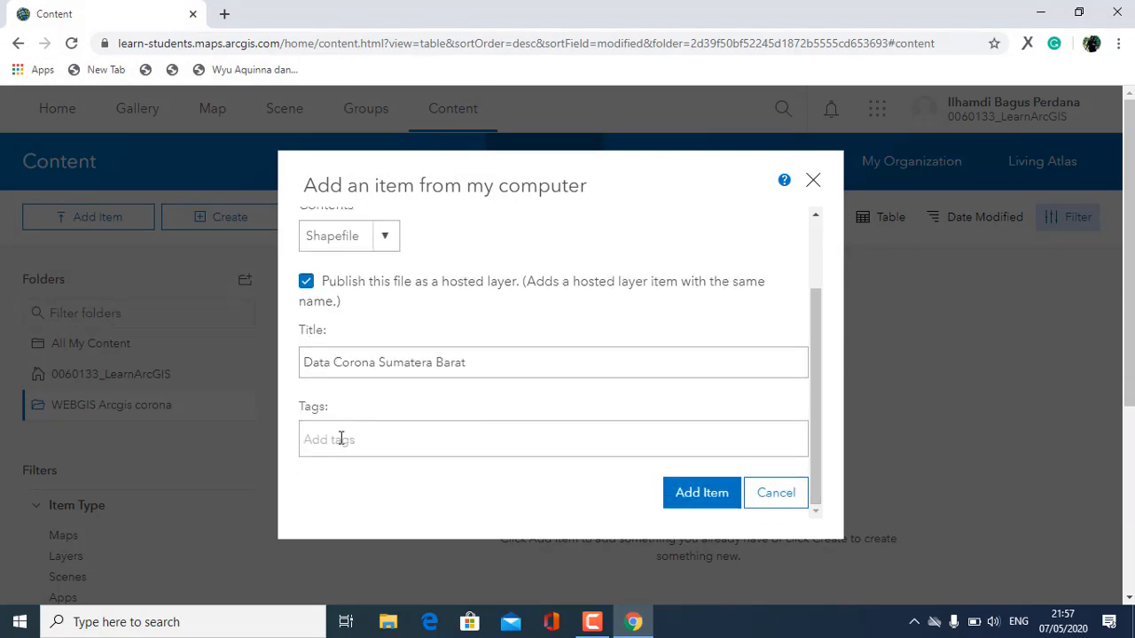
left_click(340, 439)
type("corona")
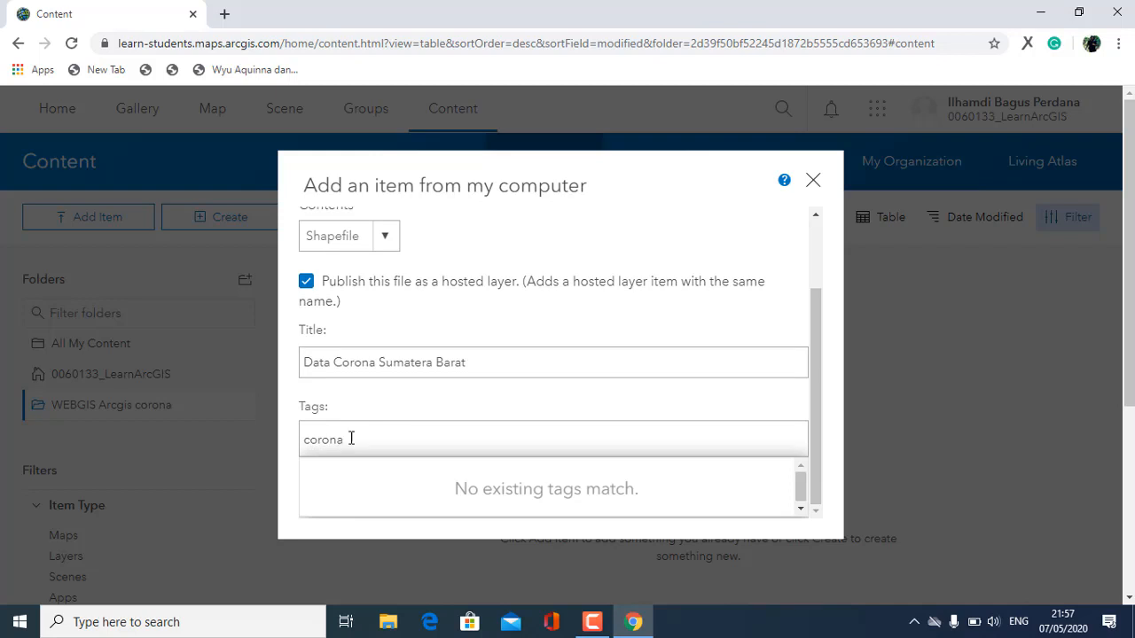
key("Return")
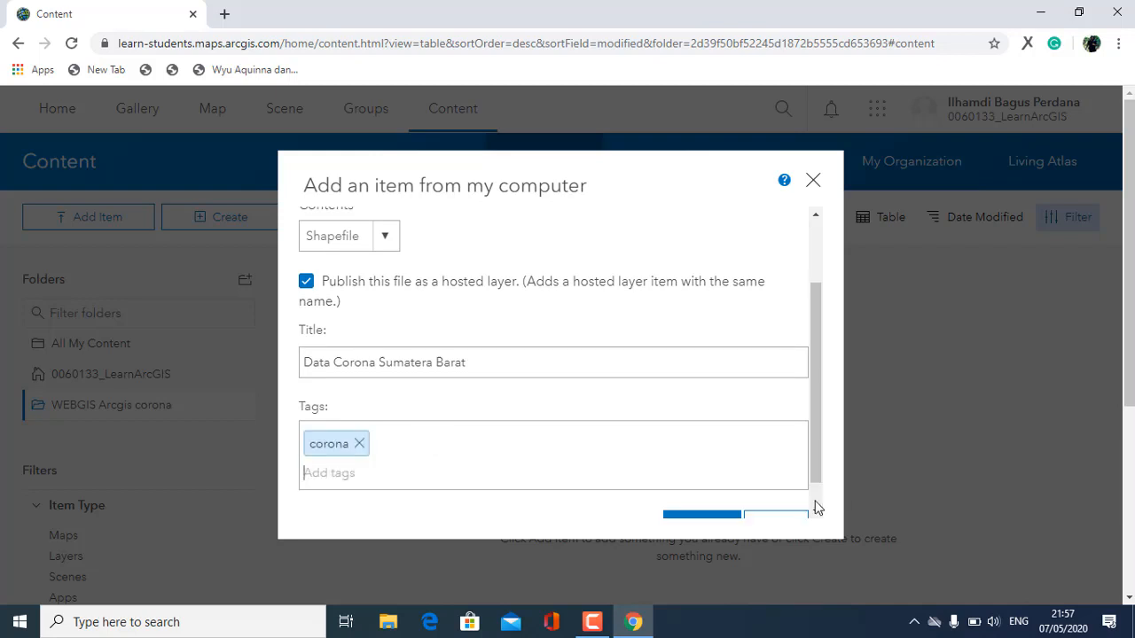
left_click(815, 511)
left_click(692, 504)
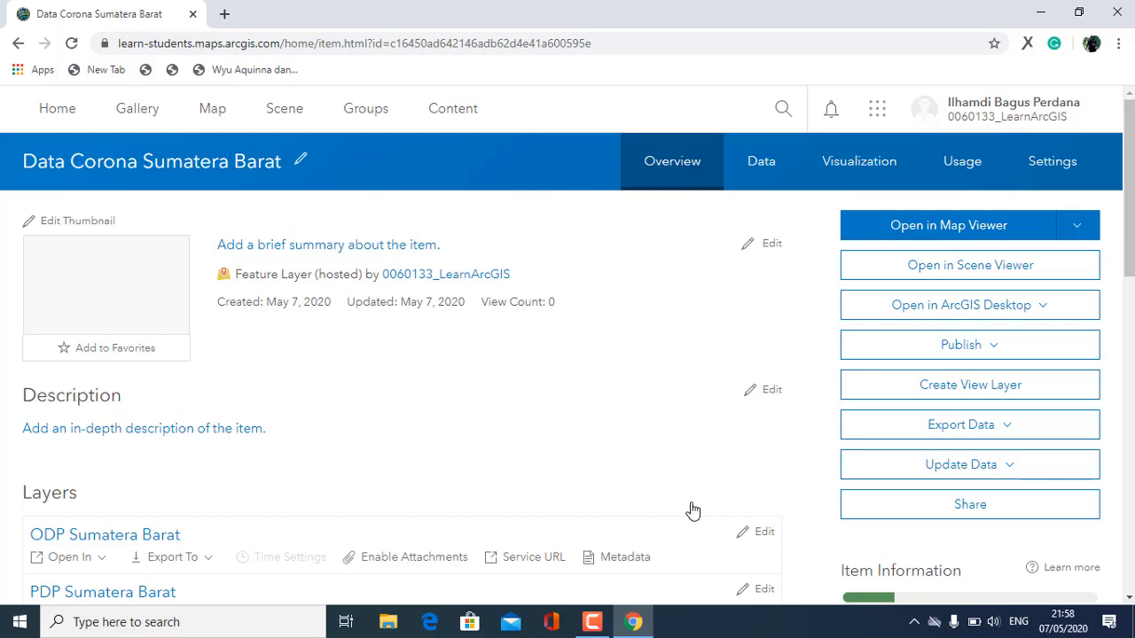
- Show the data table of the Batas_Administrasi_Sumatera_Barat layer
left_click(765, 179)
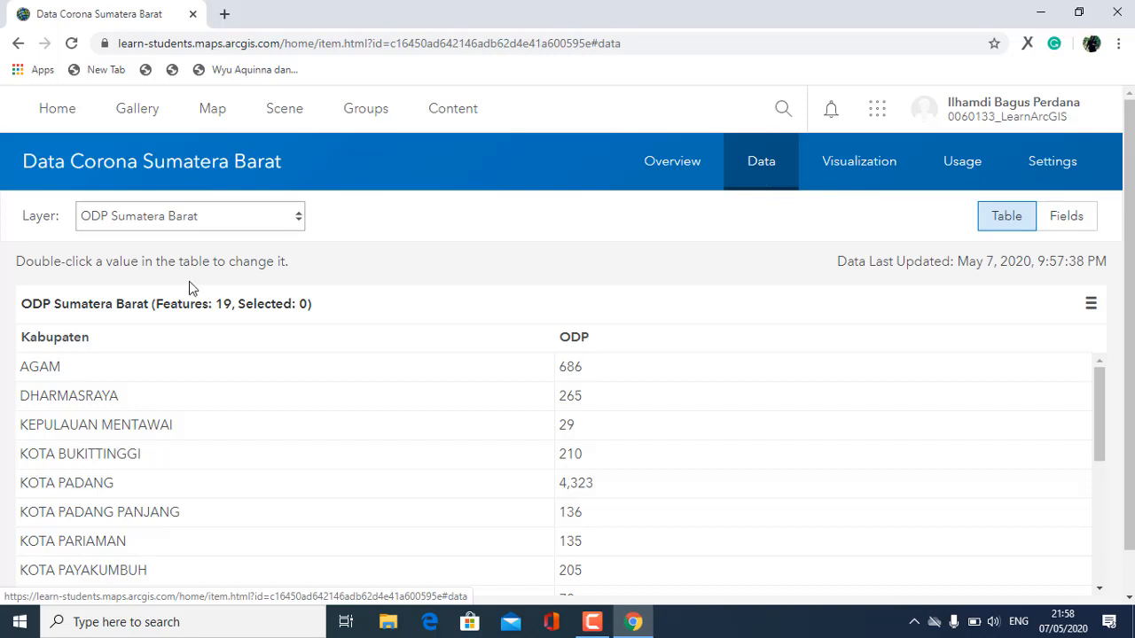
left_click(186, 227)
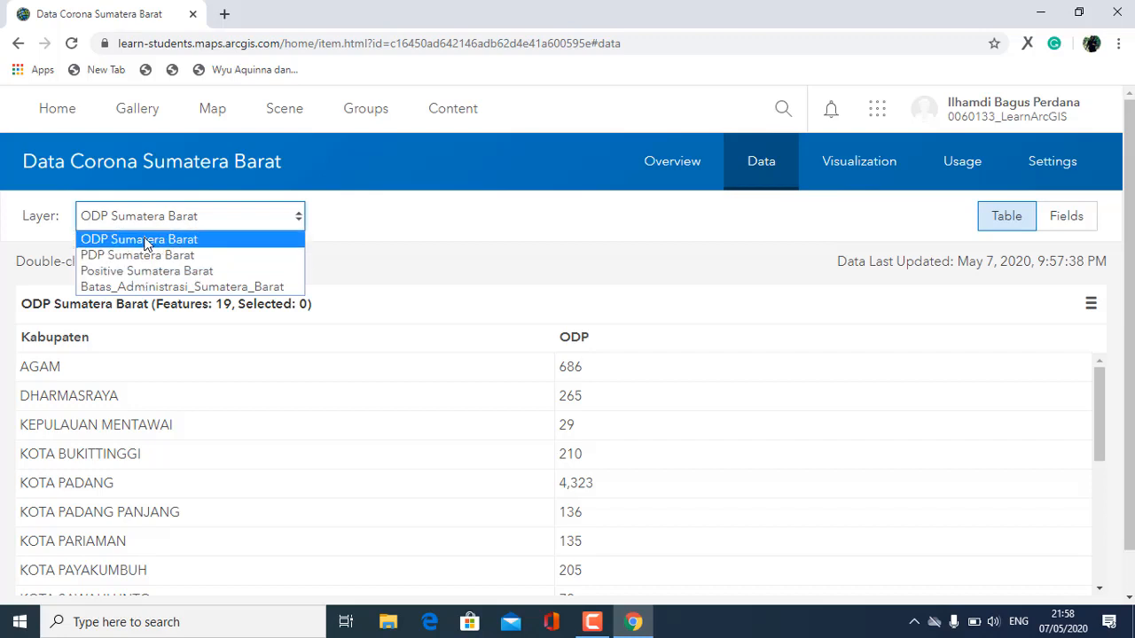
left_click(151, 288)
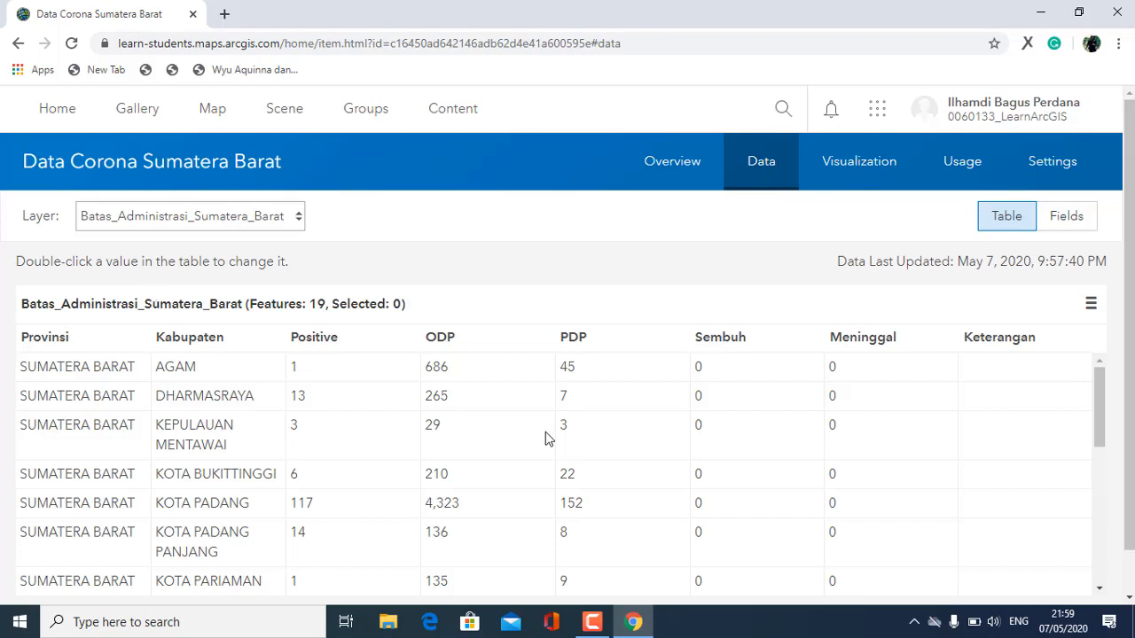
- In the AGAM row, set Positive to 10, ODP to 900 and PDP to 270
double_click(309, 373)
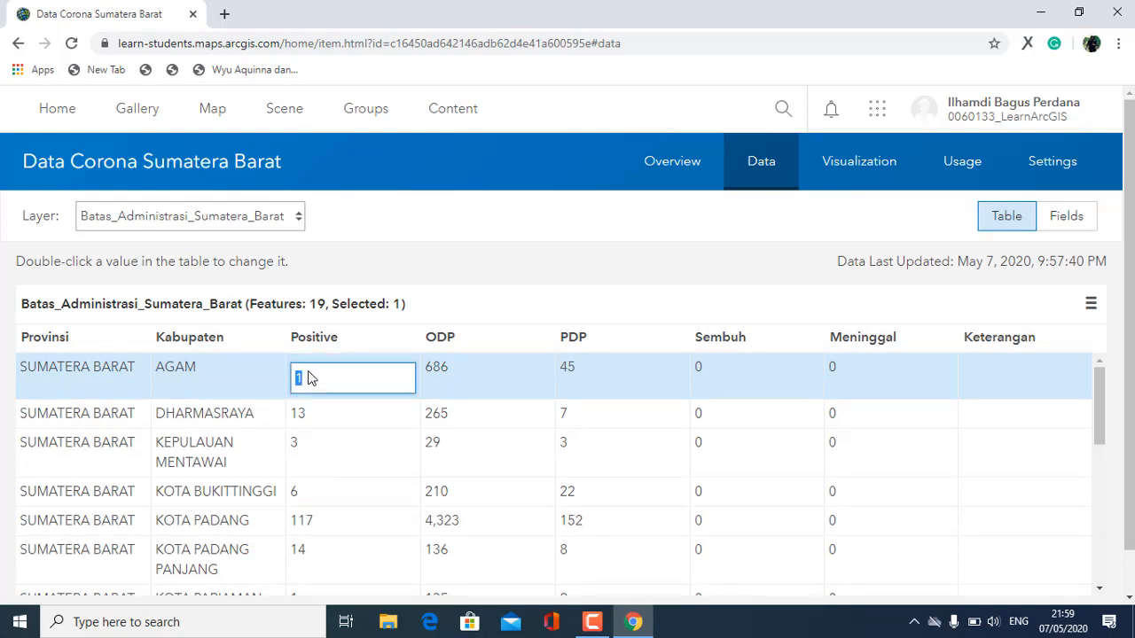
type("10")
double_click(459, 377)
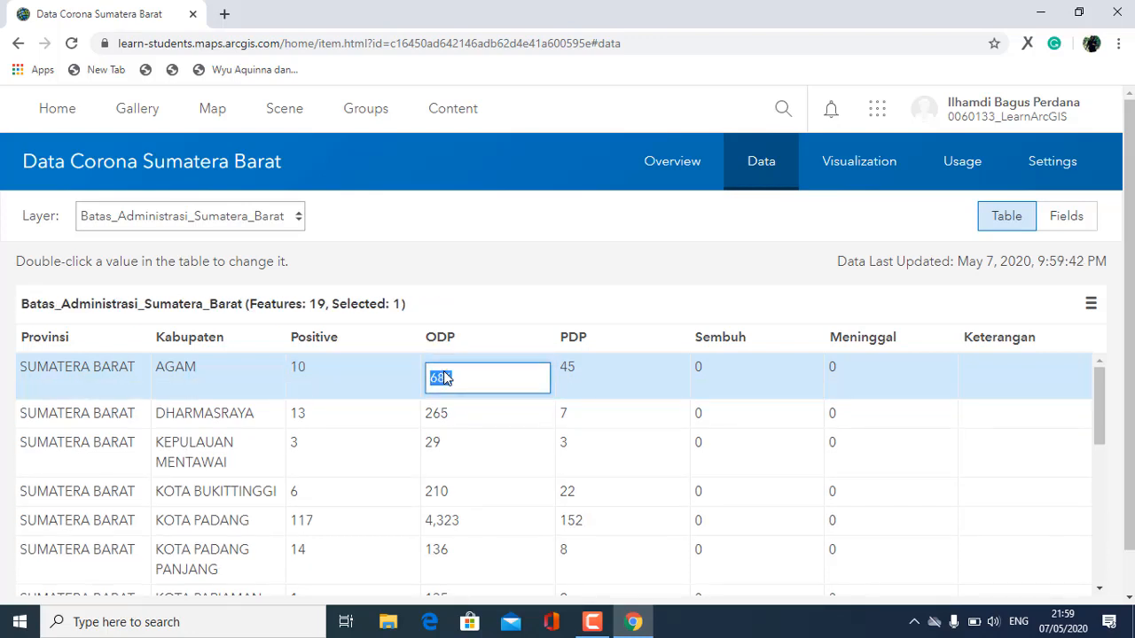
type("900")
double_click(585, 379)
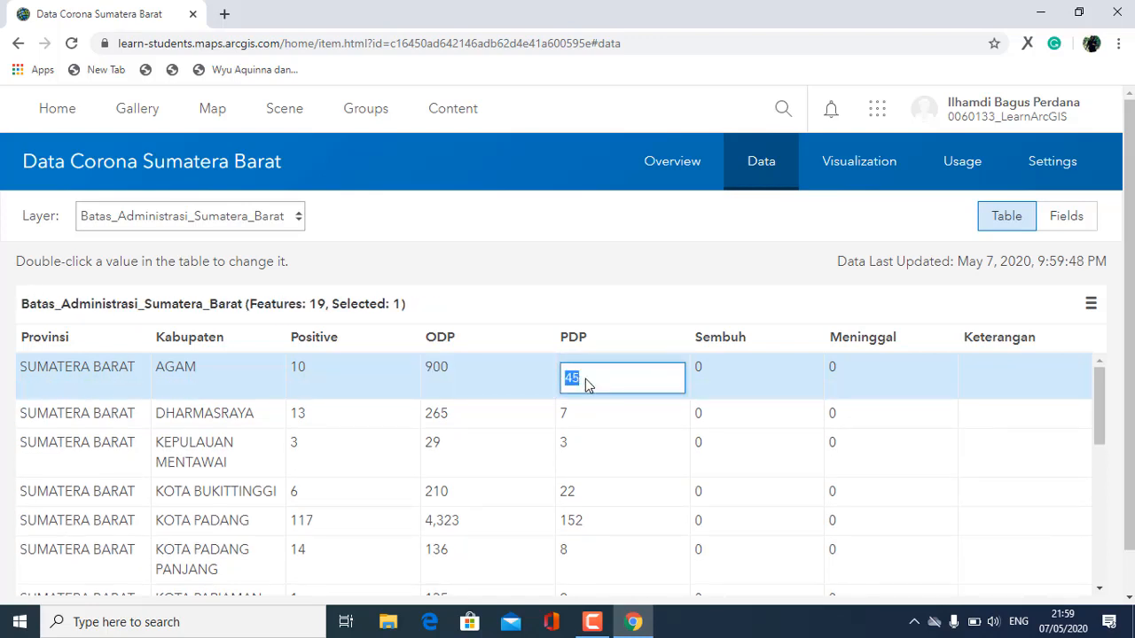
type("270")
left_click(653, 471)
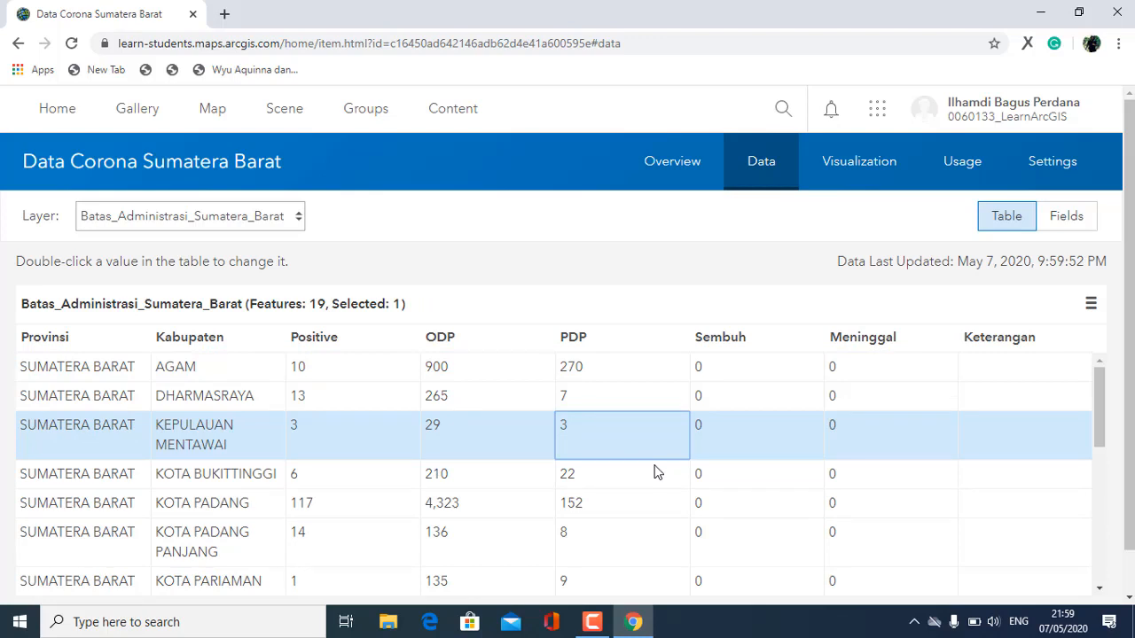
- Add a new String field to the table with "total" as both field name and display name
left_click(1094, 305)
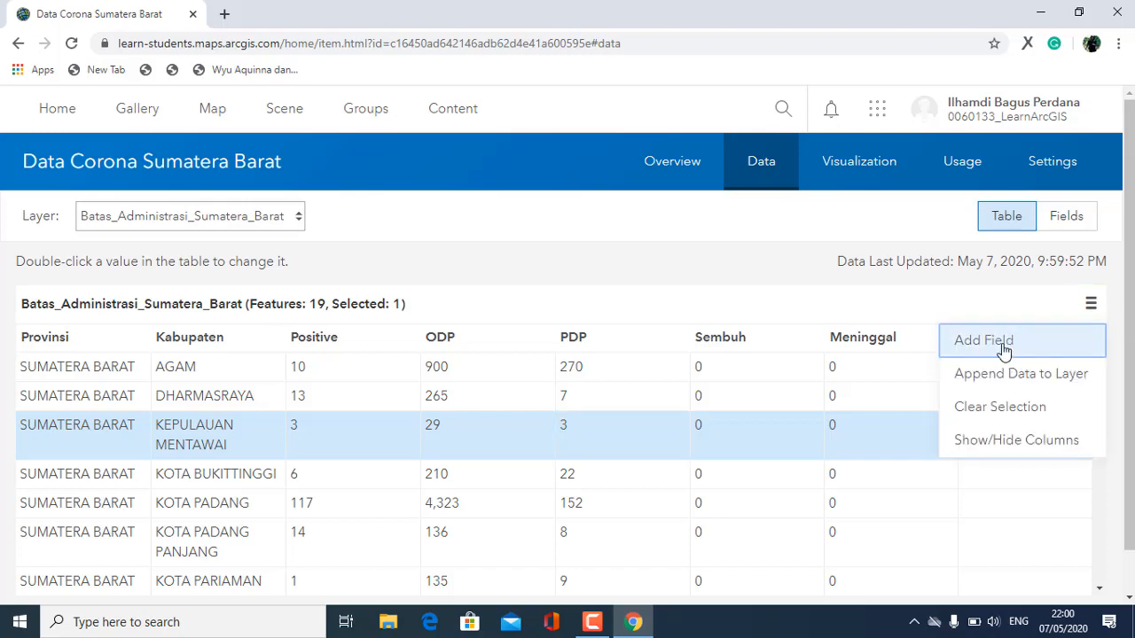
left_click(1003, 348)
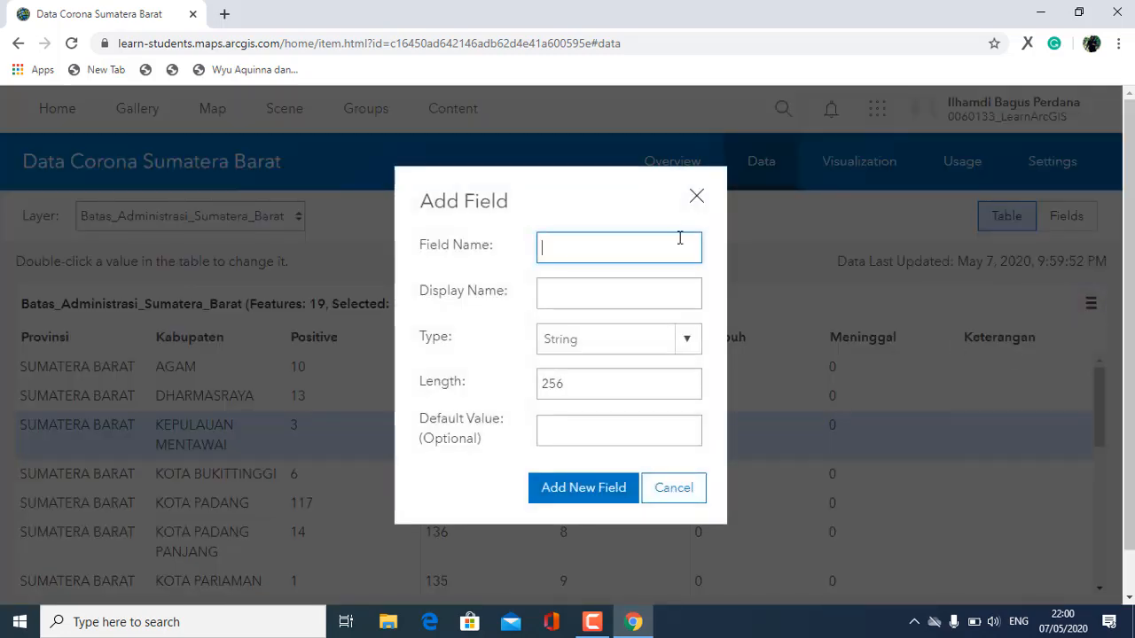
type("total")
left_click(591, 298)
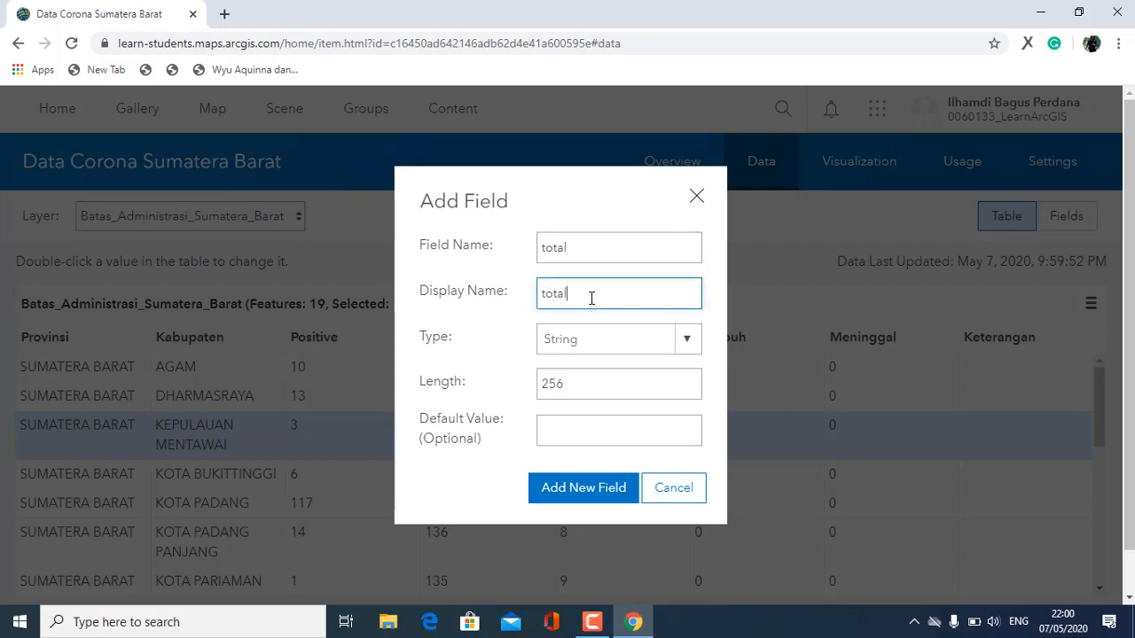
left_click(572, 496)
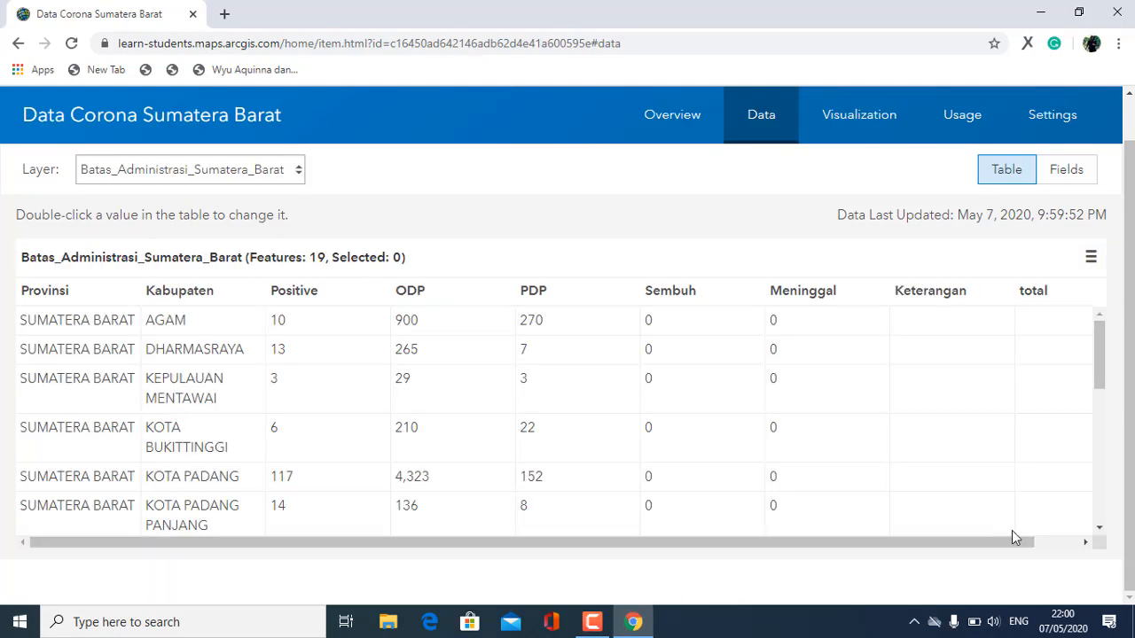
- Open the field calculation for the total column using SQL as the expression language
left_click(1056, 543)
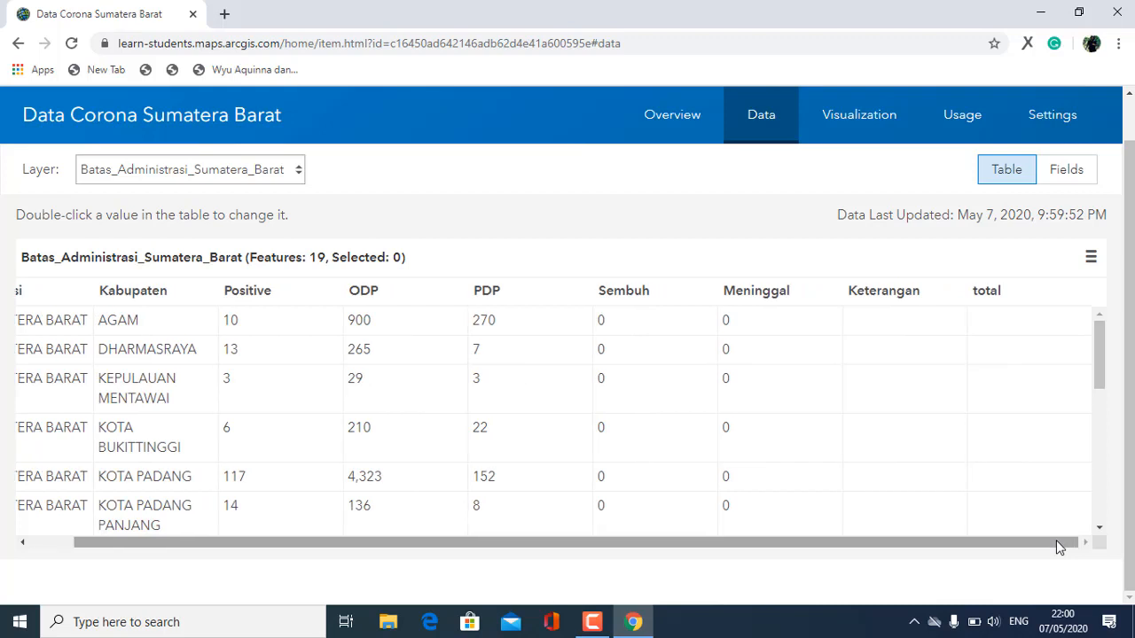
right_click(1006, 303)
left_click(1004, 299)
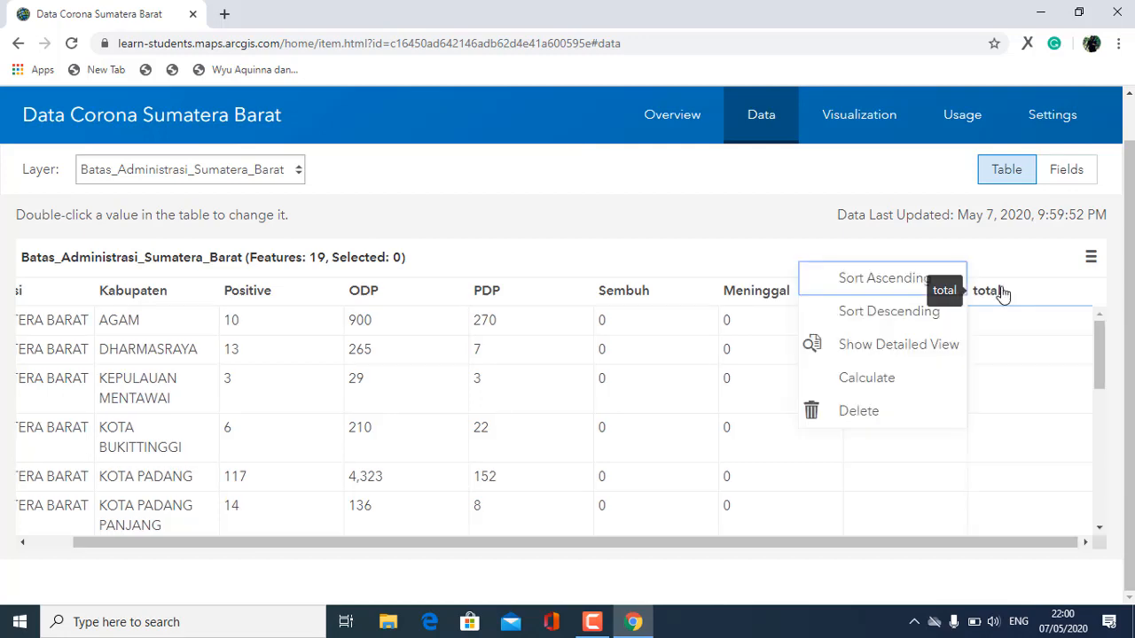
left_click(899, 381)
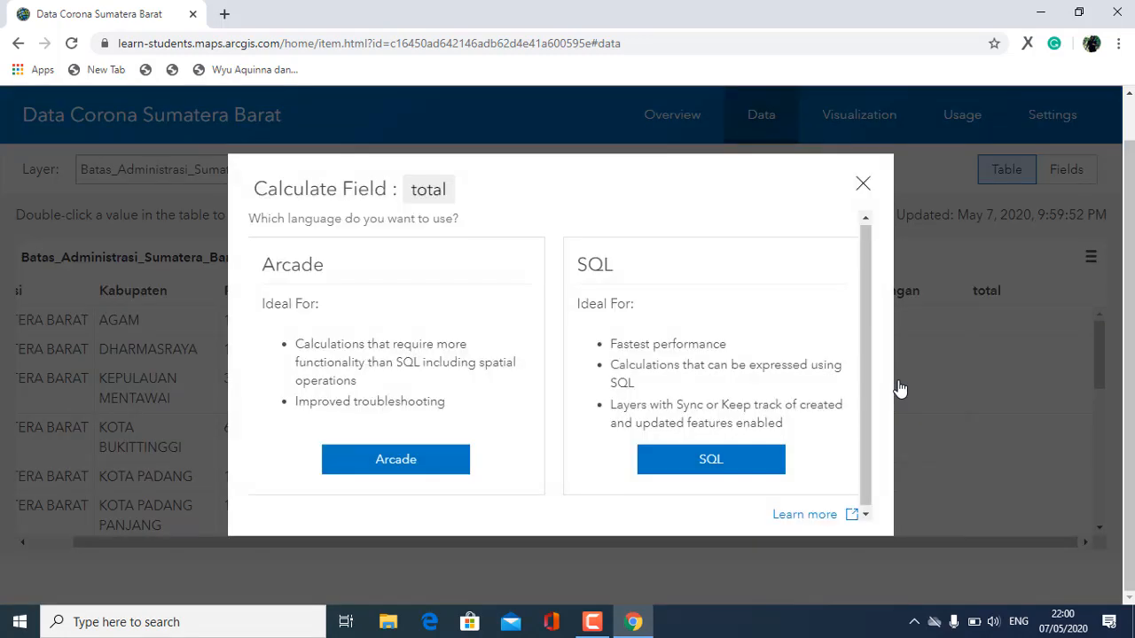
left_click(717, 471)
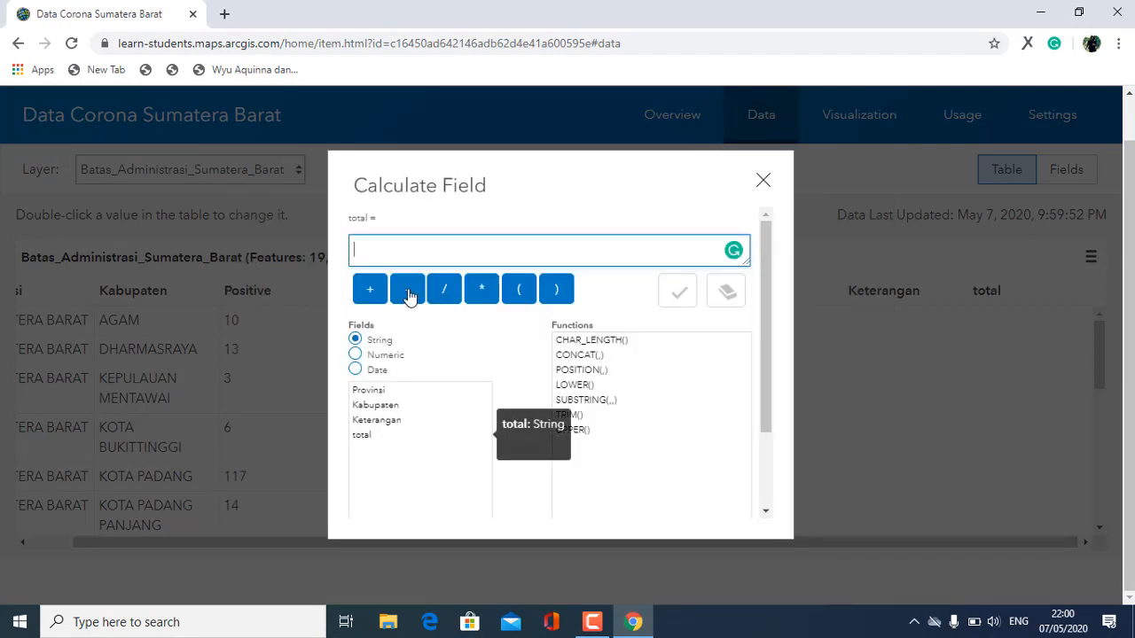
- Build the expression Positive + ODP + PDP + Sembuh + Meninggal from the numeric fields
left_click(378, 358)
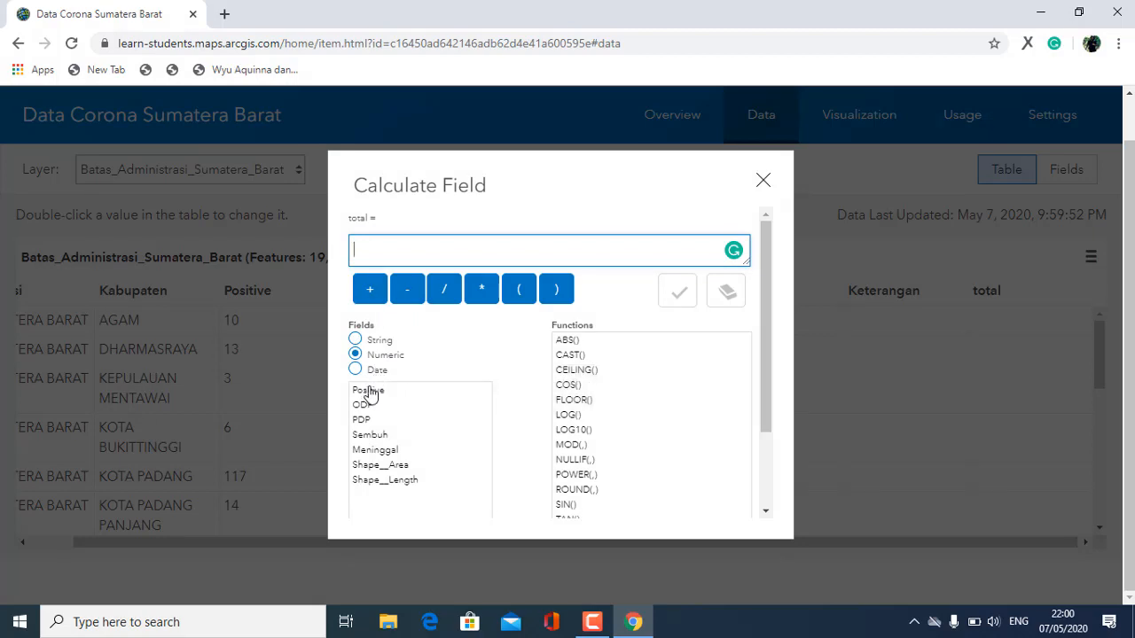
left_click(368, 391)
left_click(370, 292)
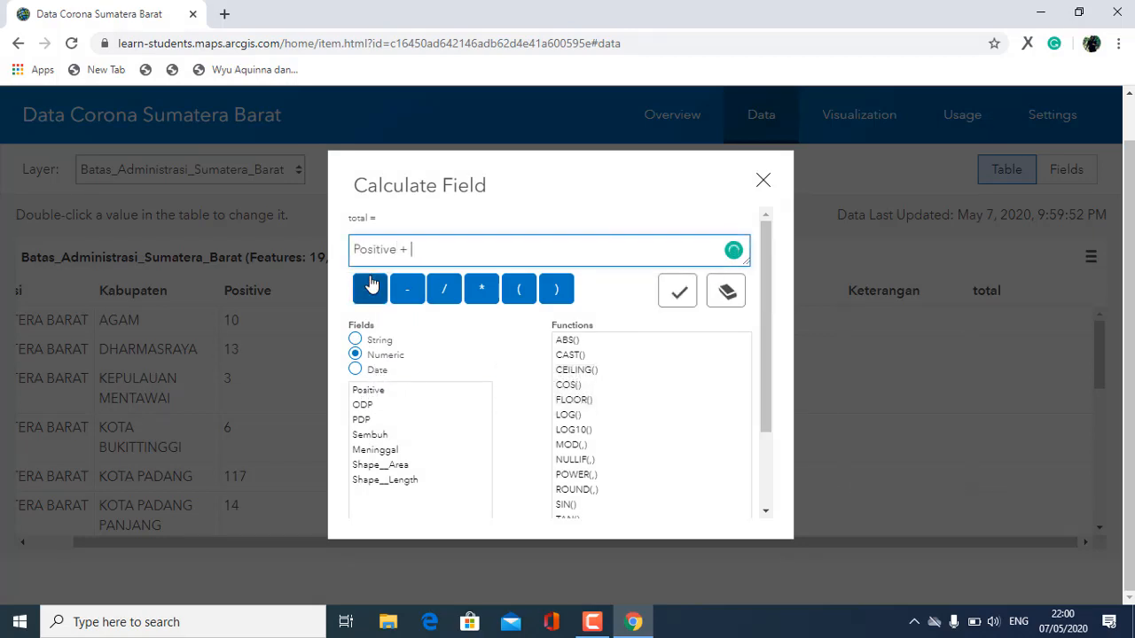
left_click(364, 405)
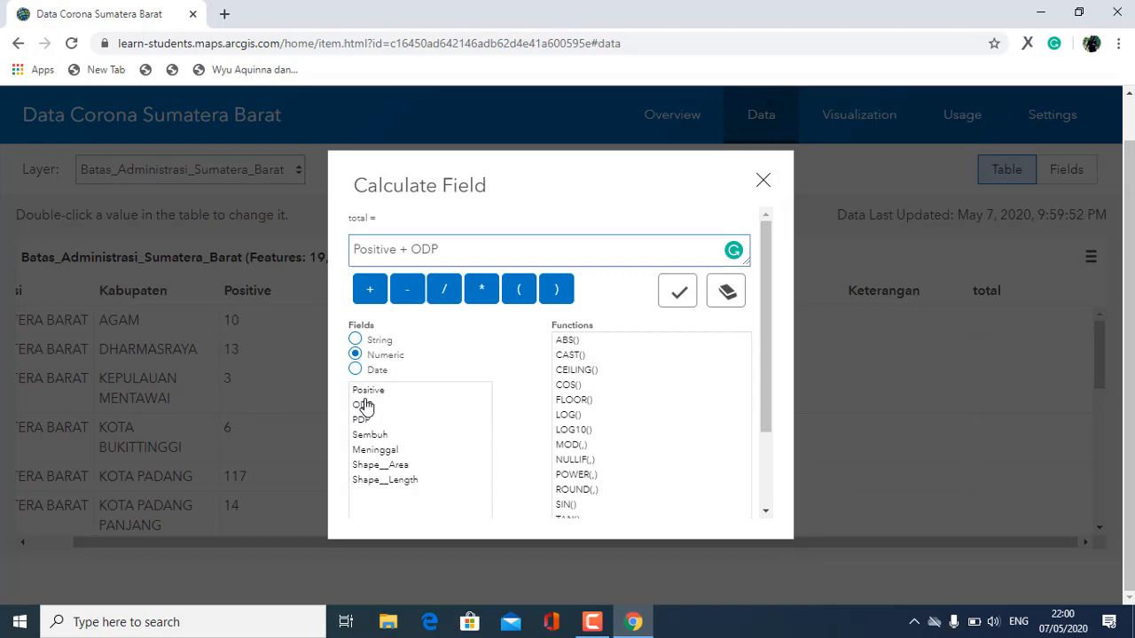
left_click(370, 290)
left_click(363, 420)
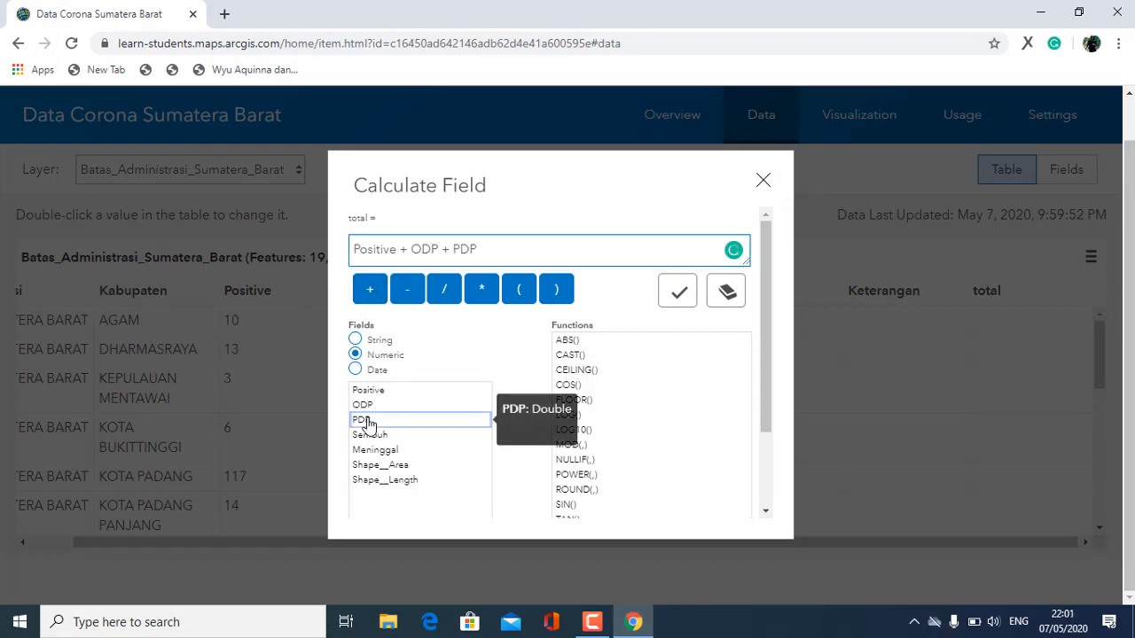
left_click(370, 295)
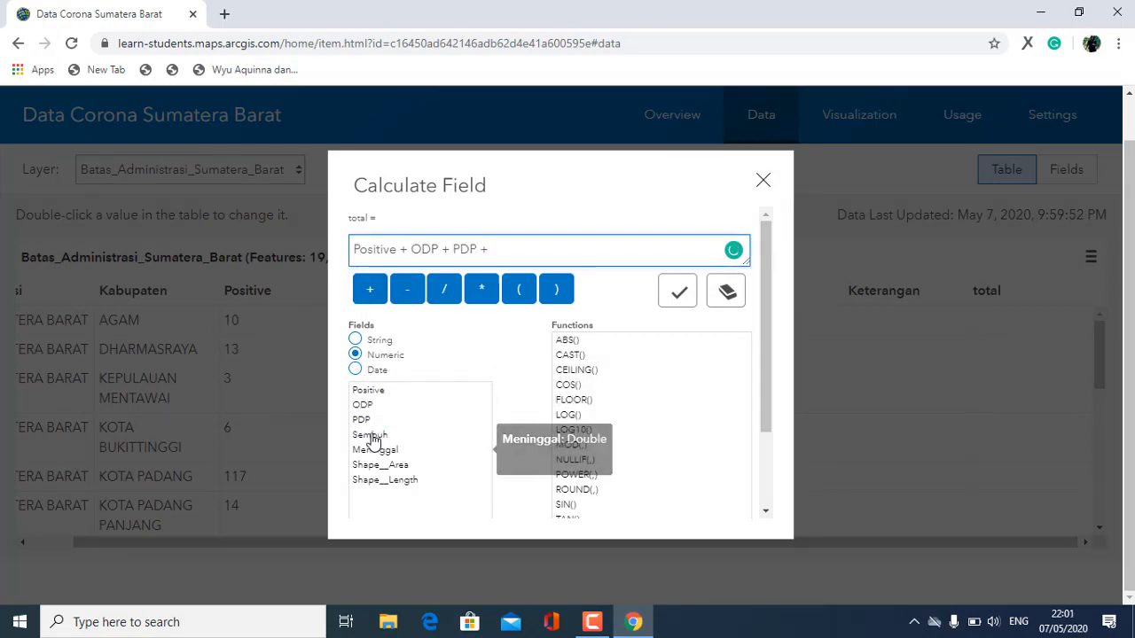
left_click(370, 434)
left_click(370, 289)
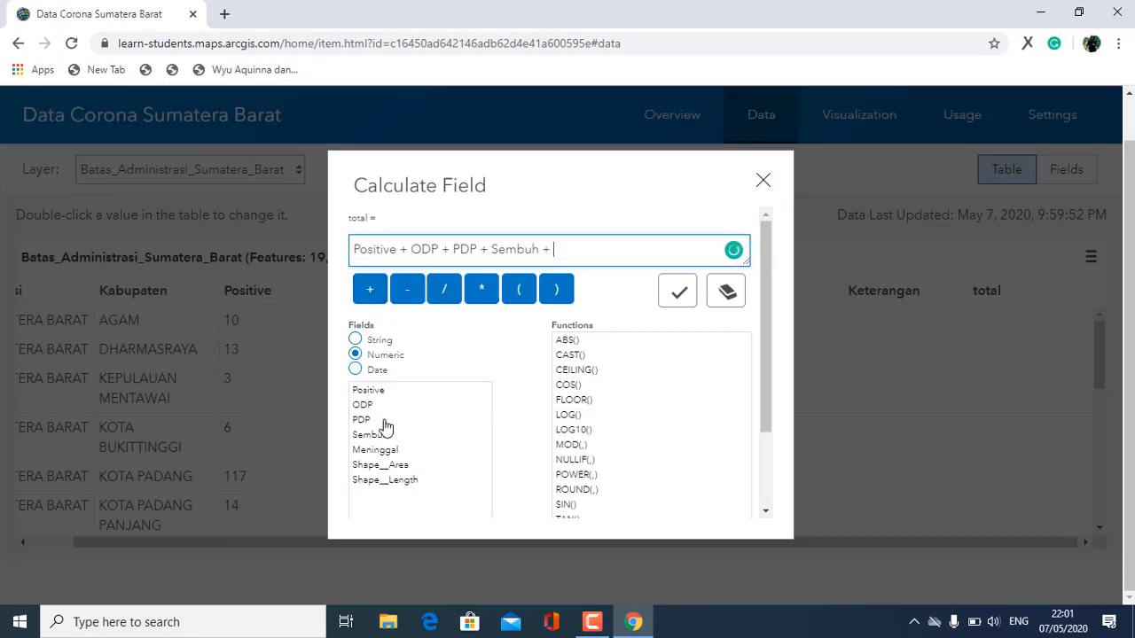
left_click(377, 451)
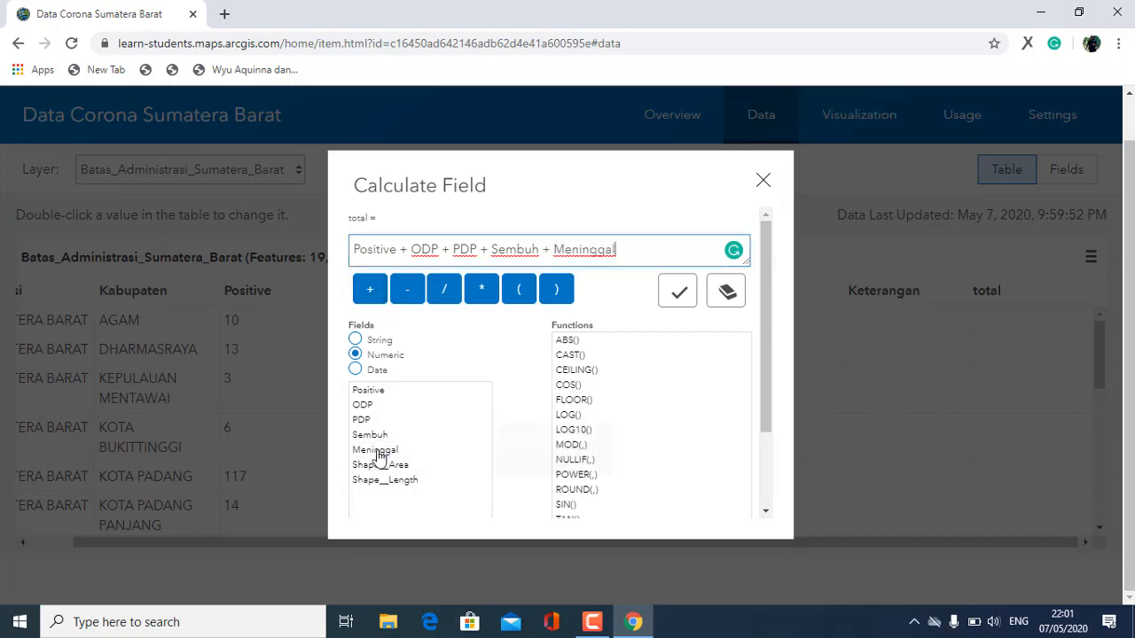
- Validate the expression, calculate the total field and review the filled column
left_click(684, 303)
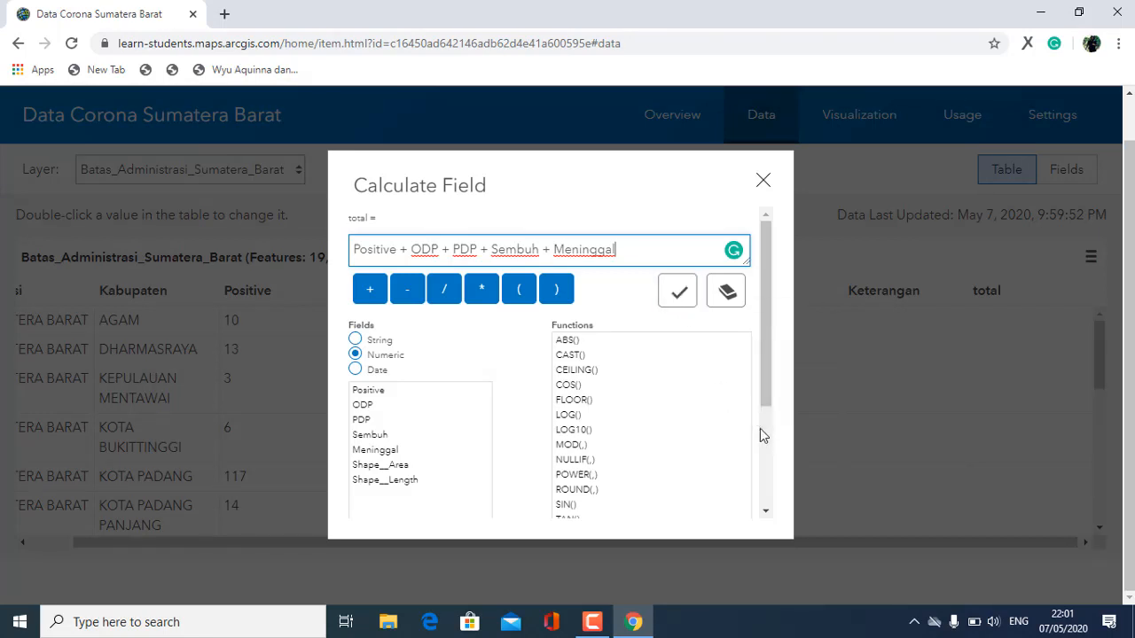
scroll(763, 439, "down", 1)
scroll(765, 444, "down", 2)
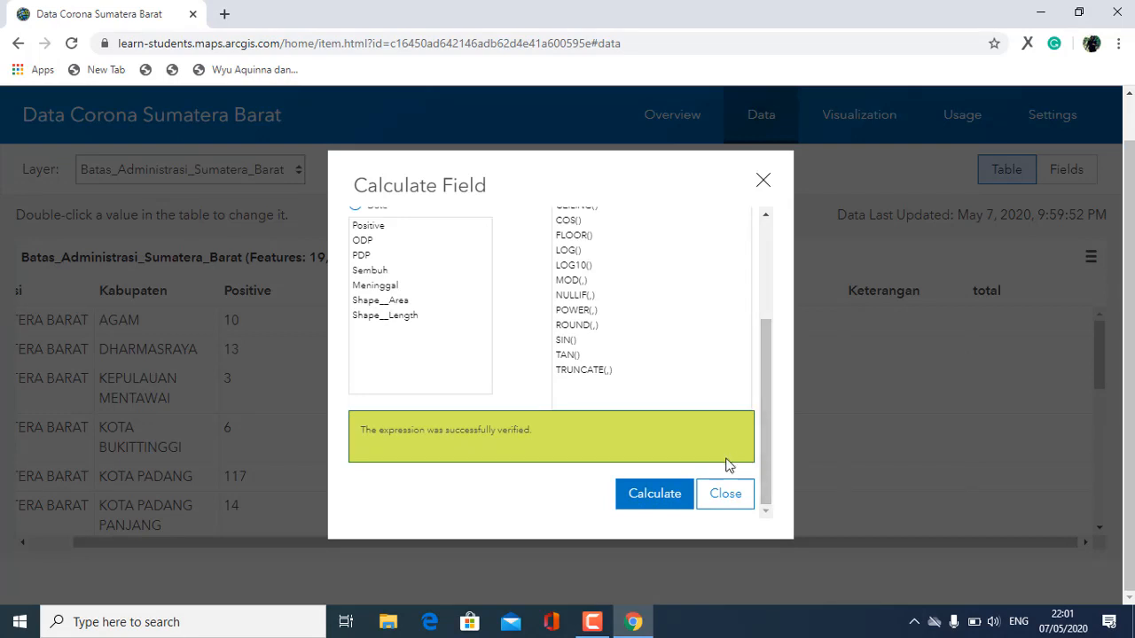
left_click(681, 494)
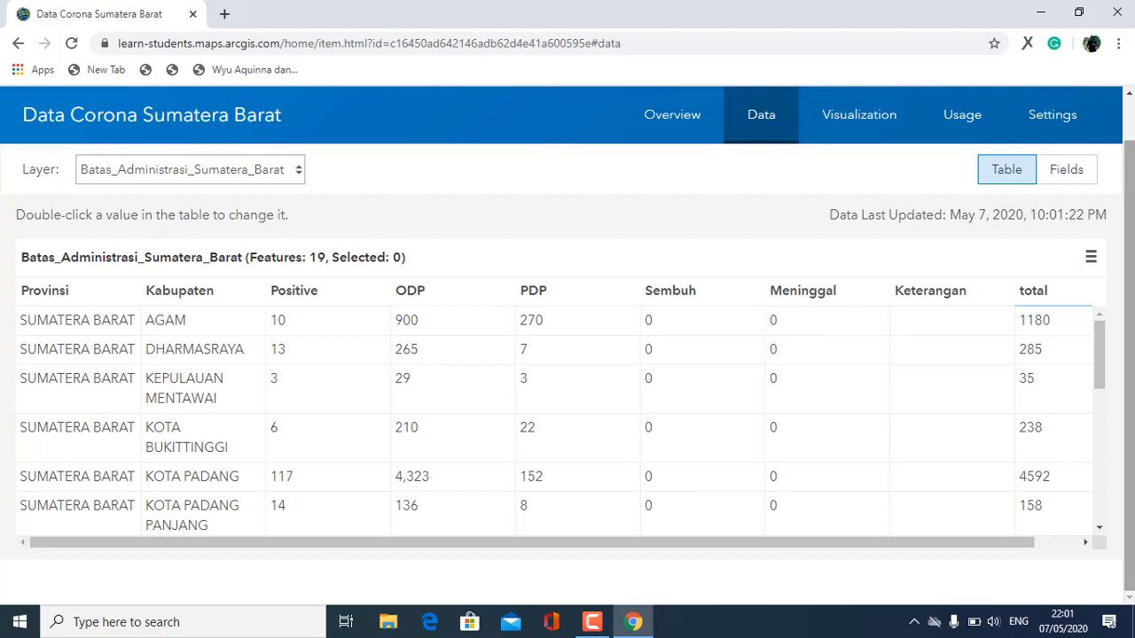
left_click(1099, 528)
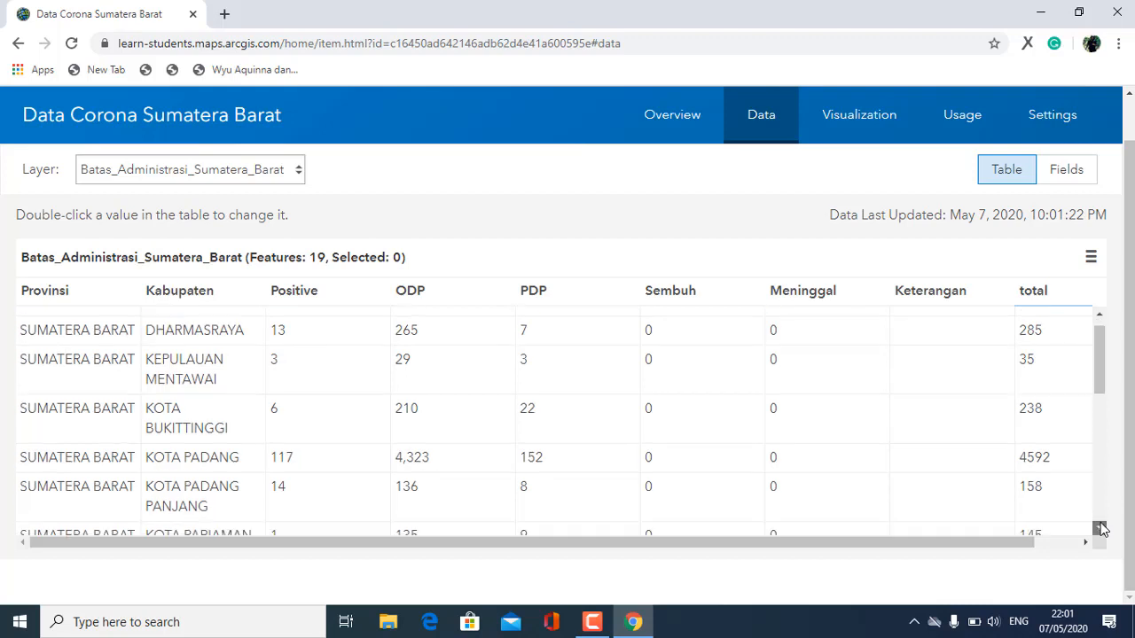
left_click(1099, 318)
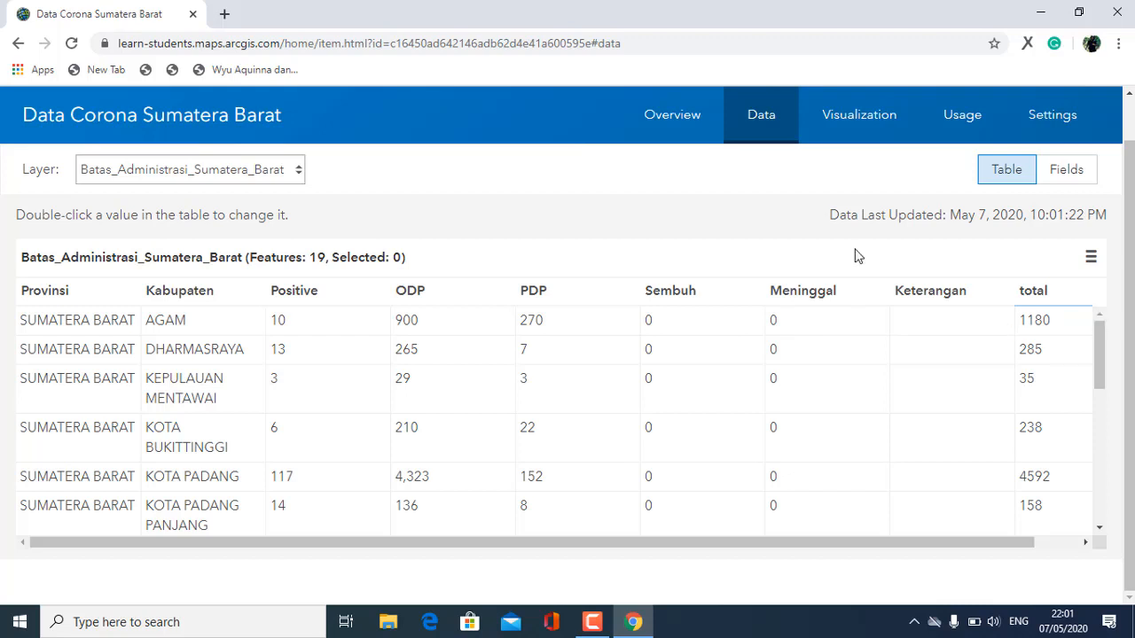
- Open the Data Corona Sumatera Barat item in Map Viewer and show the map's layer contents
left_click(681, 119)
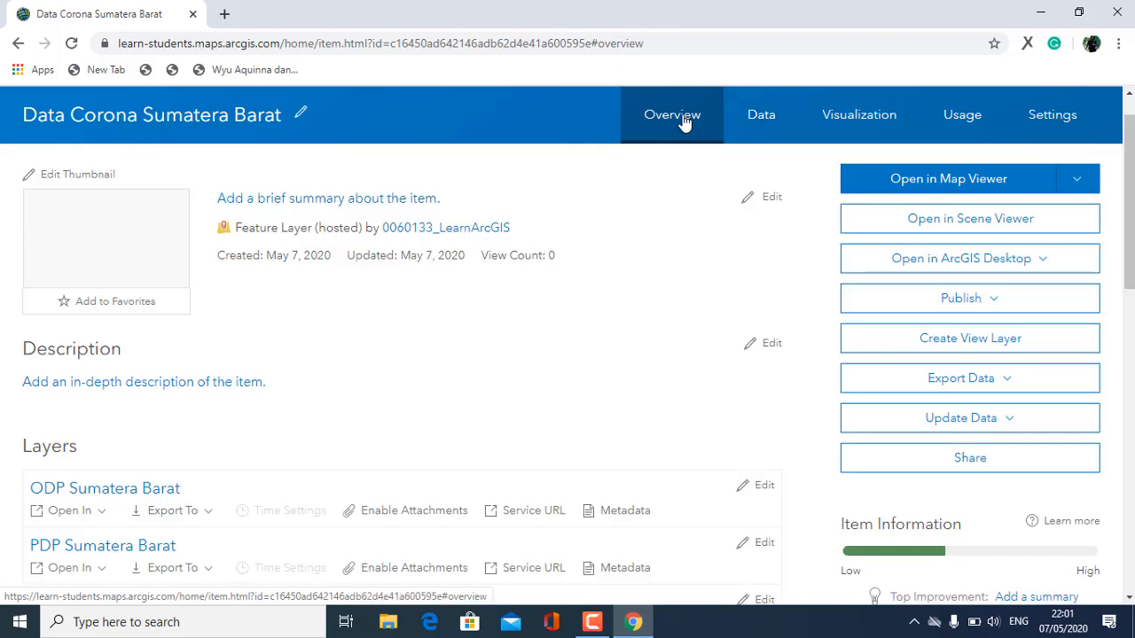
left_click(964, 190)
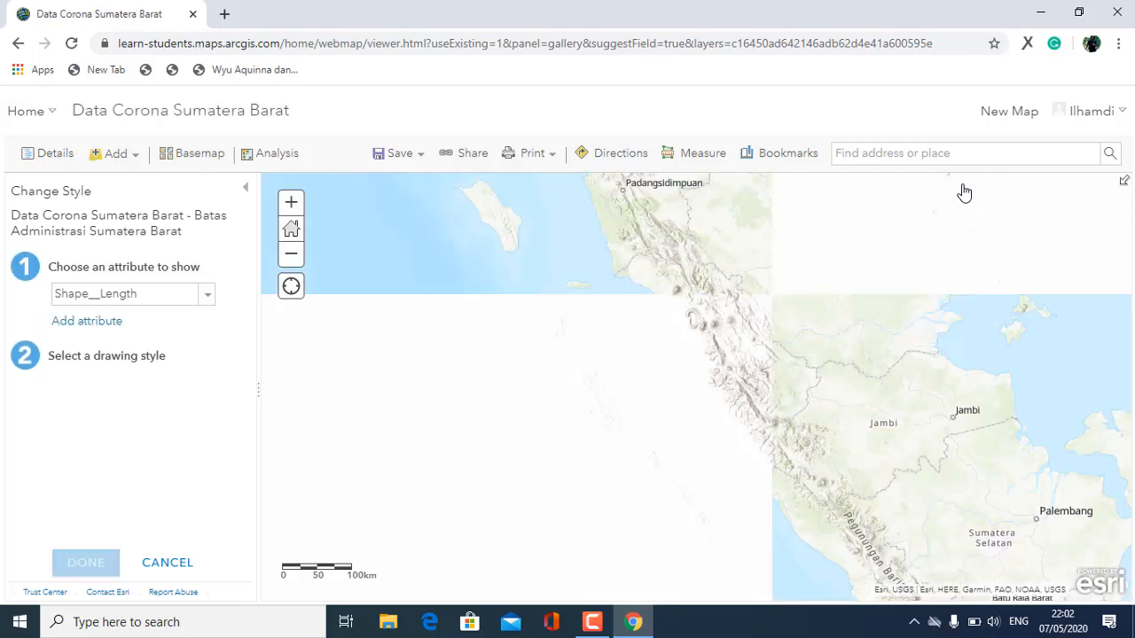
left_click(248, 190)
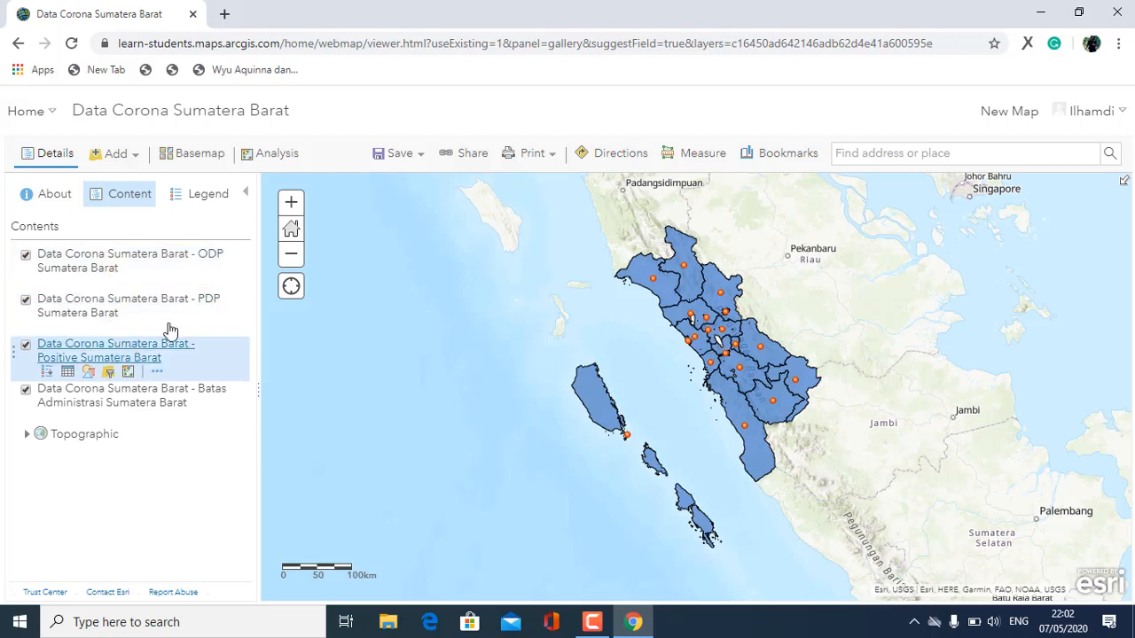
- Change the style of the Positive Sumatera Barat layer to show the Positive attribute
left_click(88, 372)
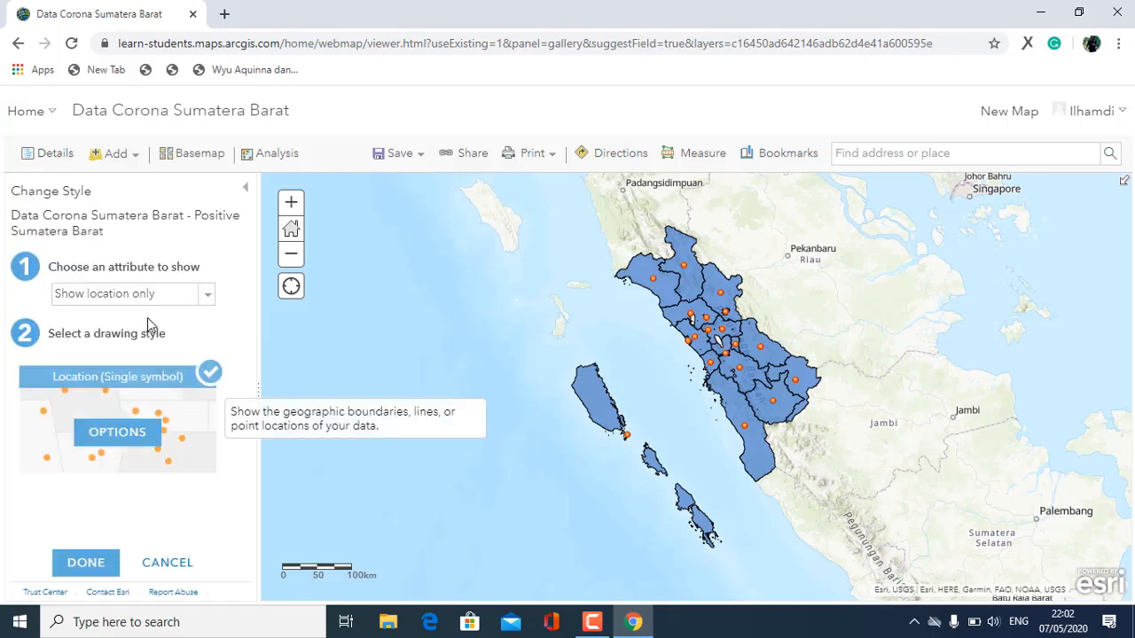
left_click(168, 301)
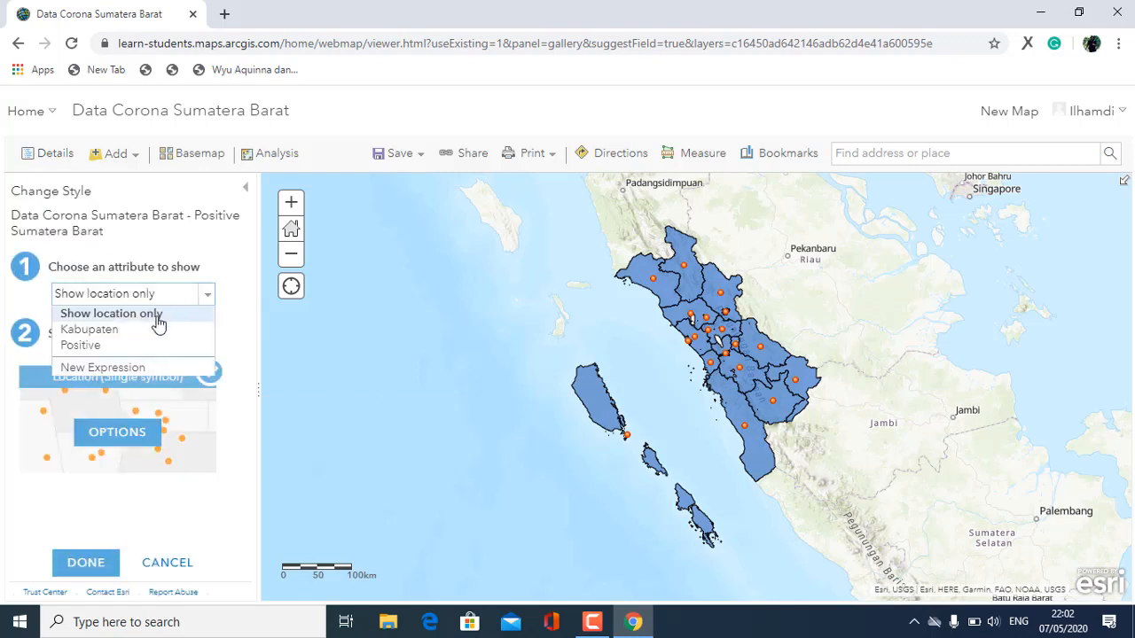
left_click(139, 346)
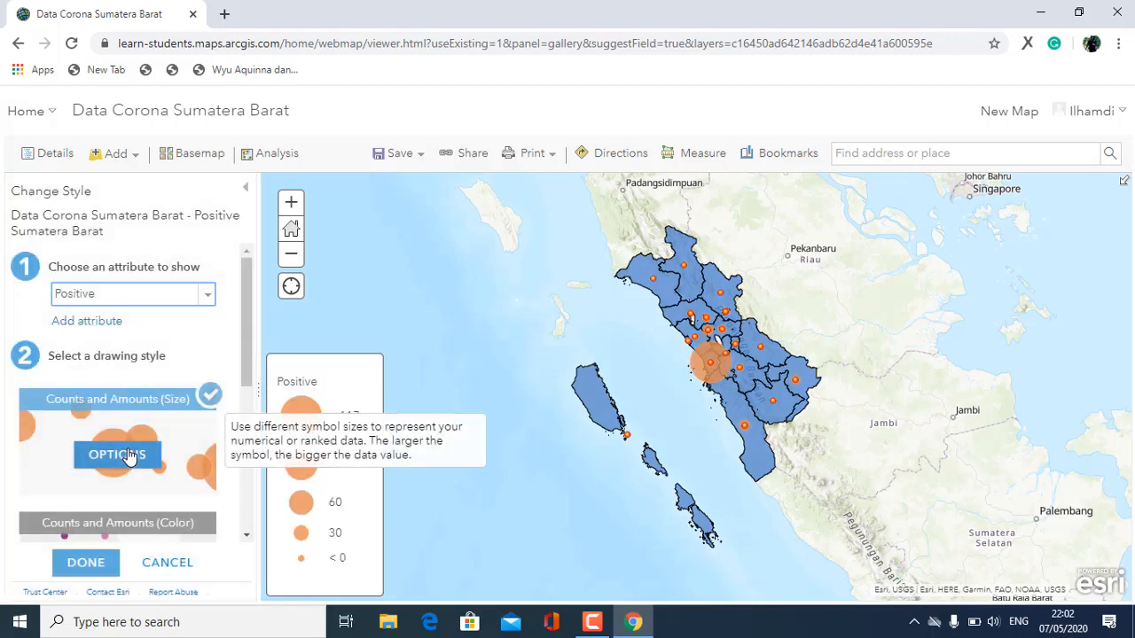
- Turn on data classification in the options of the Counts and Amounts (Size) style
left_click(127, 455)
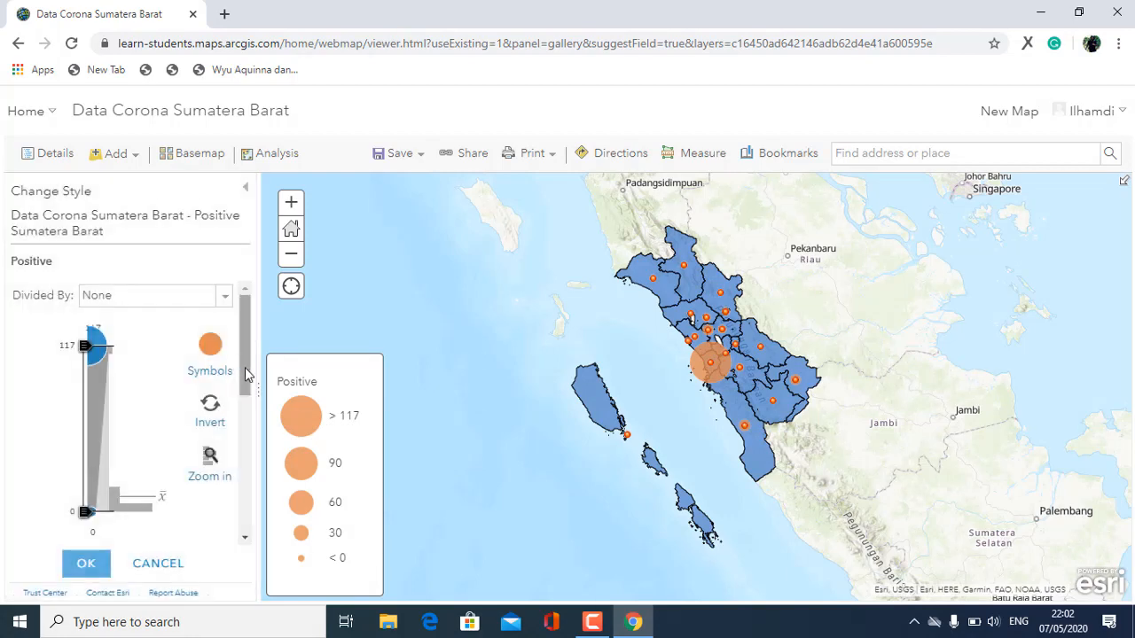
scroll(167, 389, "down", 5)
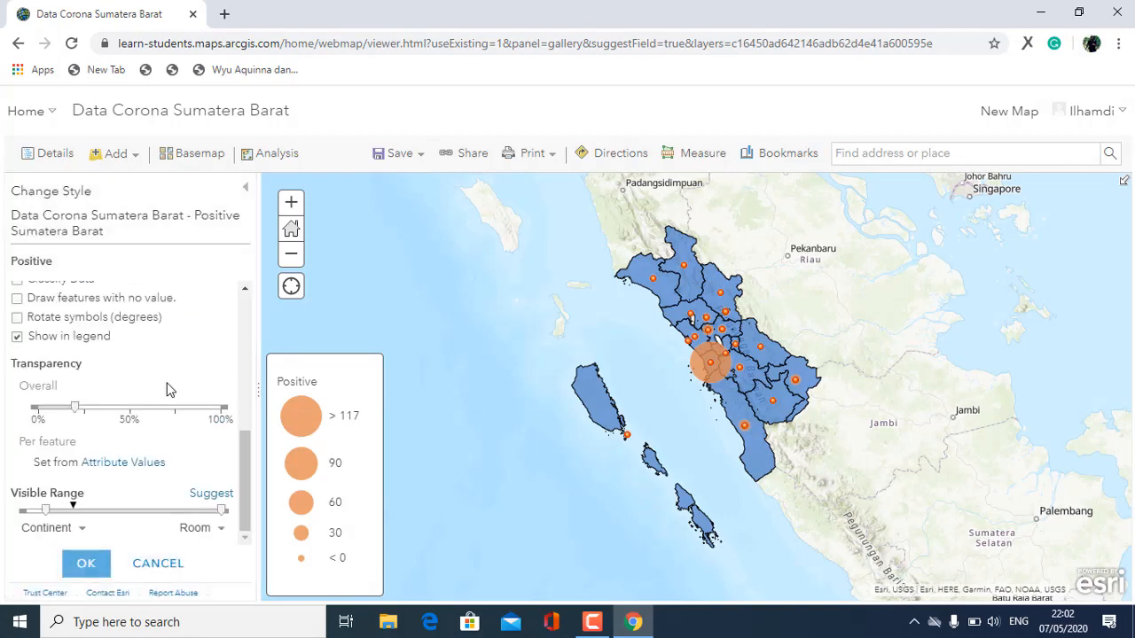
scroll(183, 400, "up", 5)
scroll(186, 403, "down", 5)
scroll(54, 383, "up", 2)
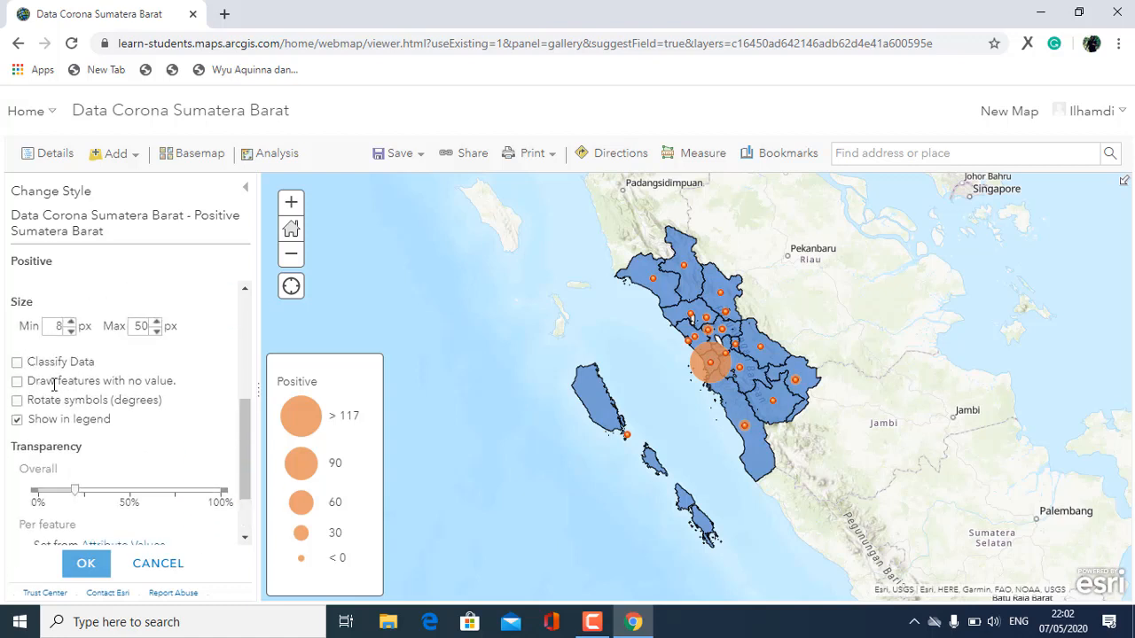
left_click(17, 364)
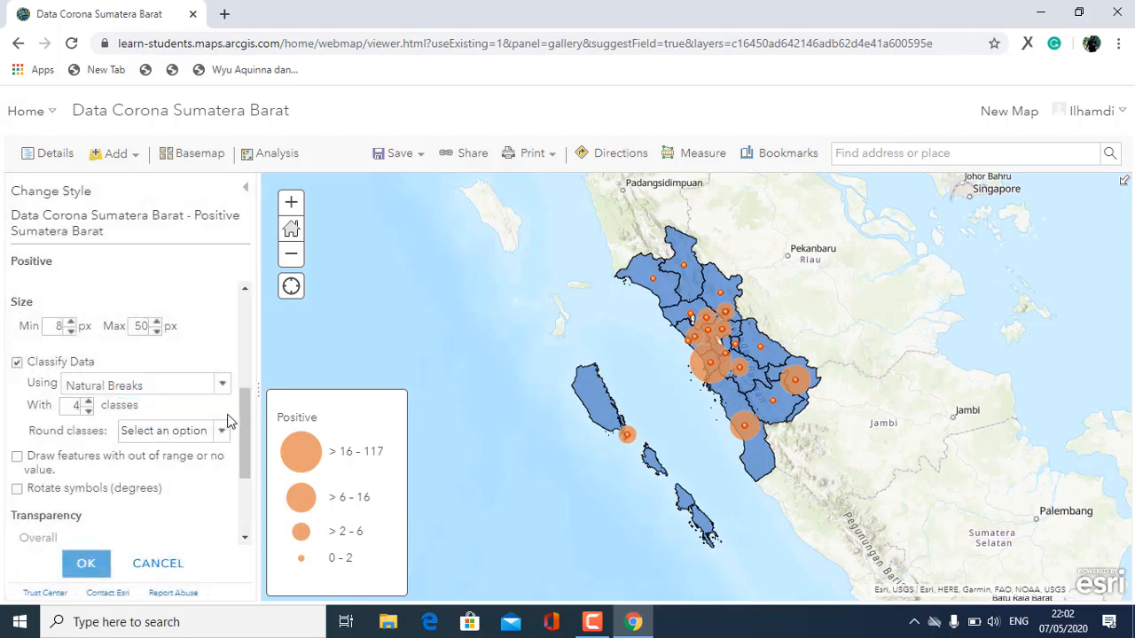
- Set the fill color of the Positive layer's circle symbols to bright red
scroll(221, 400, "up", 2)
scroll(220, 400, "up", 2)
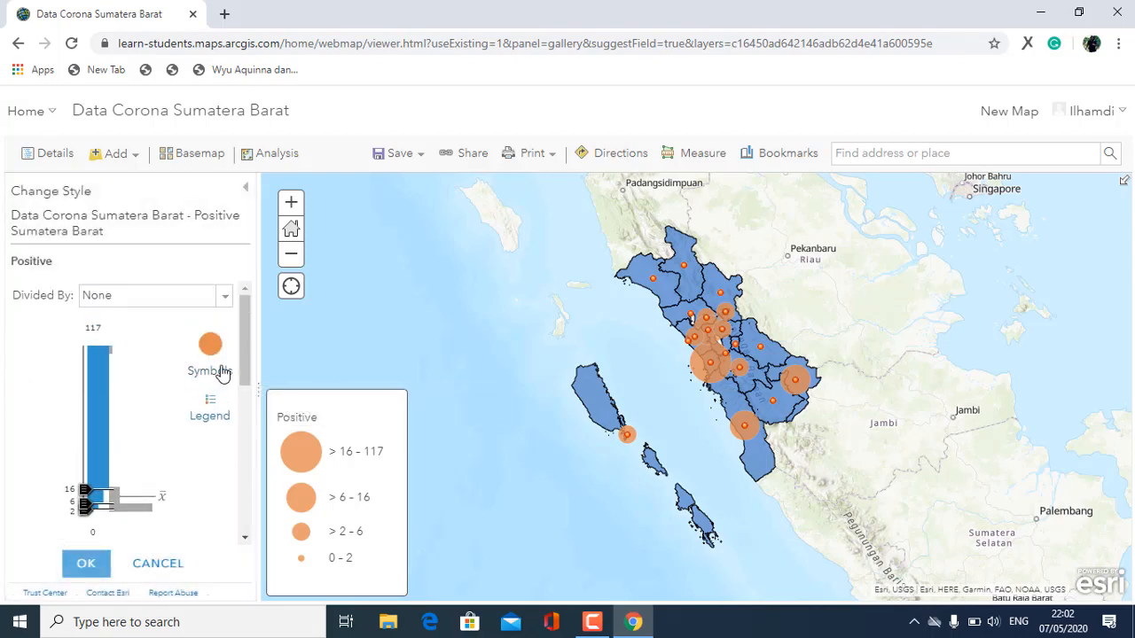
left_click(212, 344)
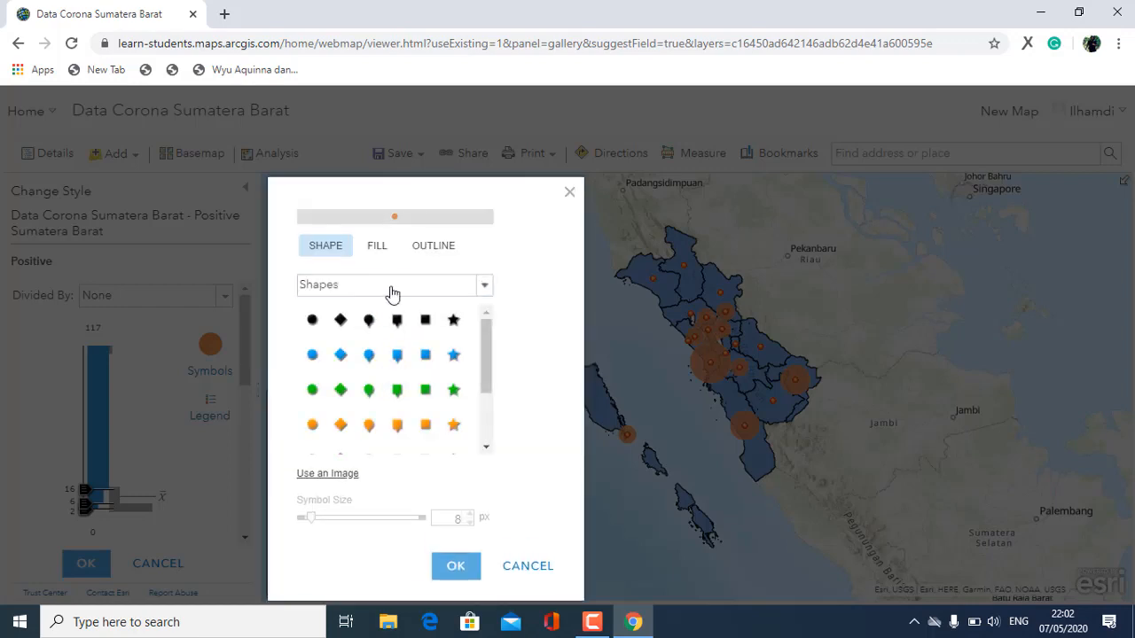
left_click(376, 248)
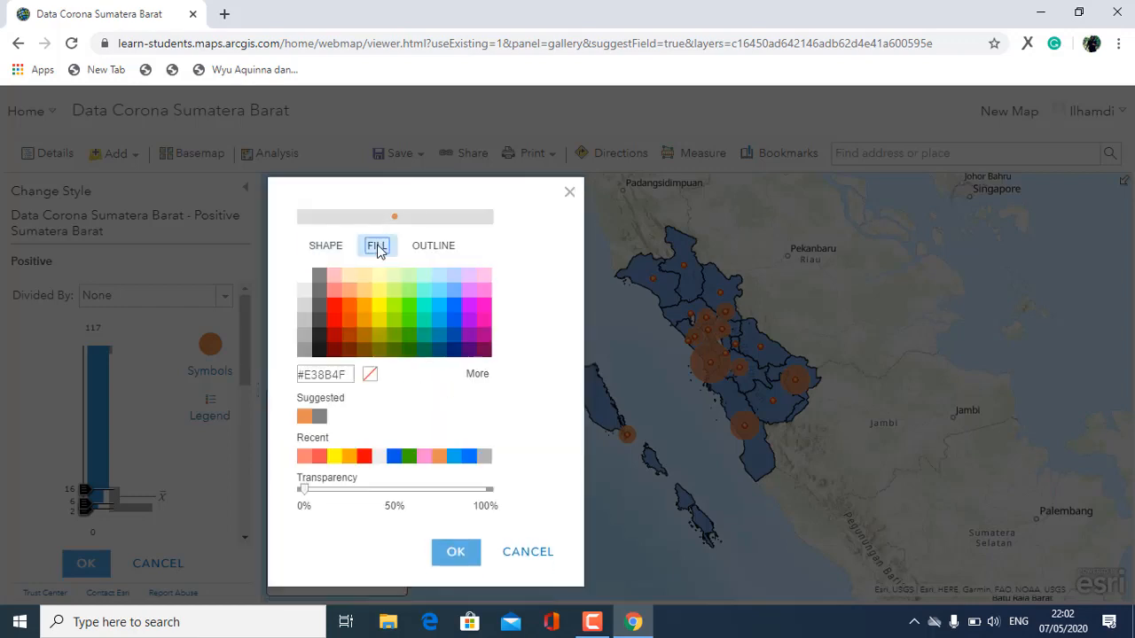
left_click(336, 306)
left_click(456, 553)
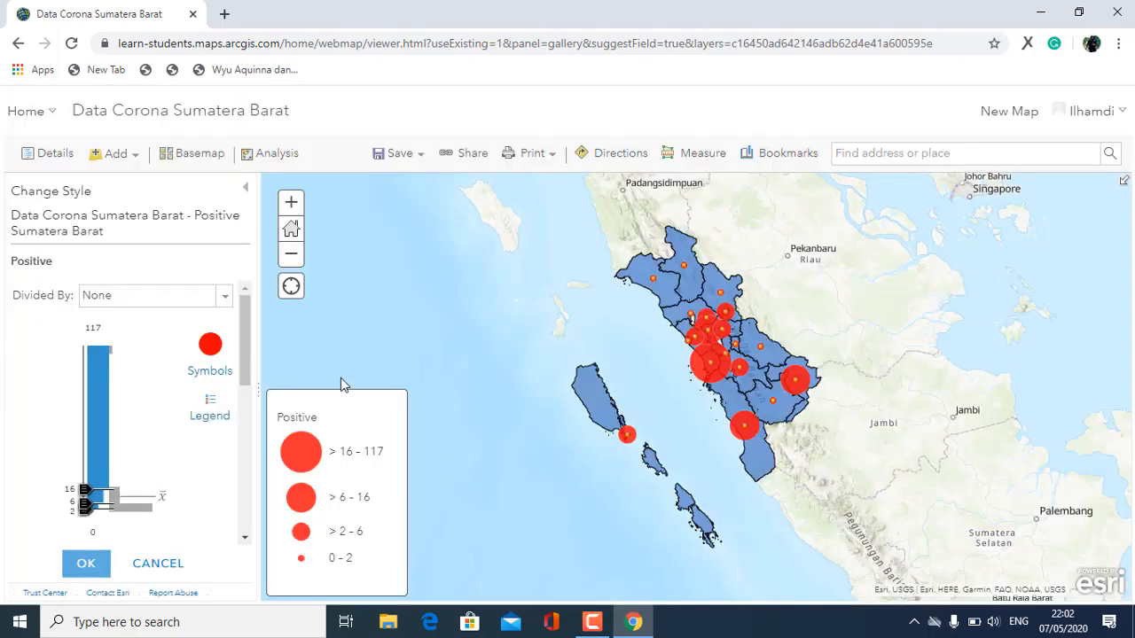
- Show the class symbols of the Positive layer and set the symbol size of its > 2 - 6 class to 12 px
left_click(210, 416)
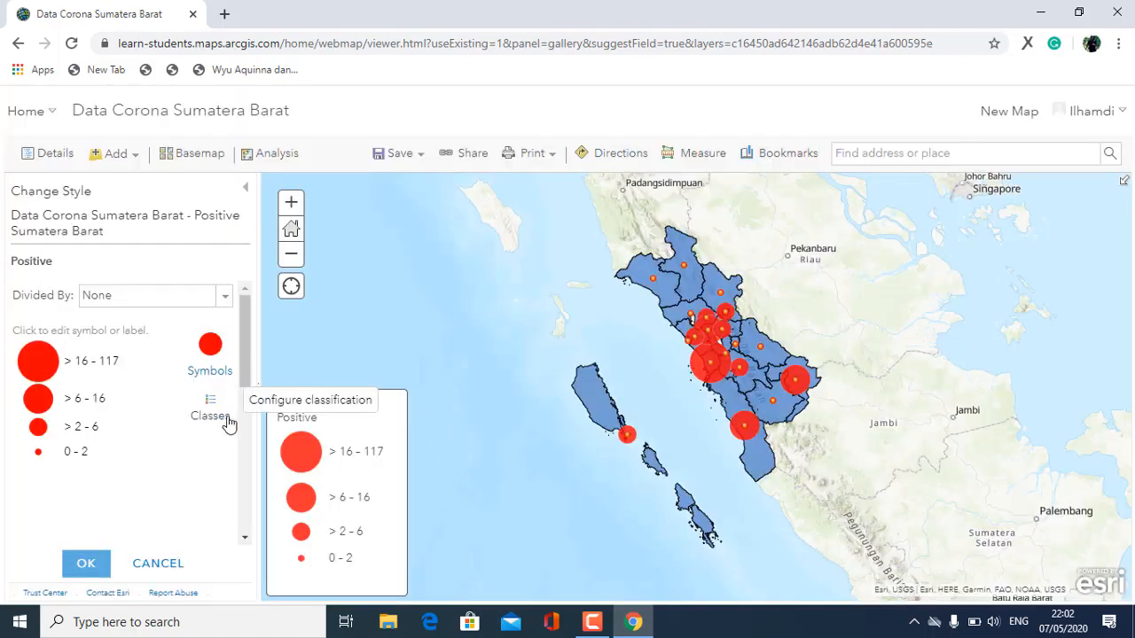
left_click(39, 455)
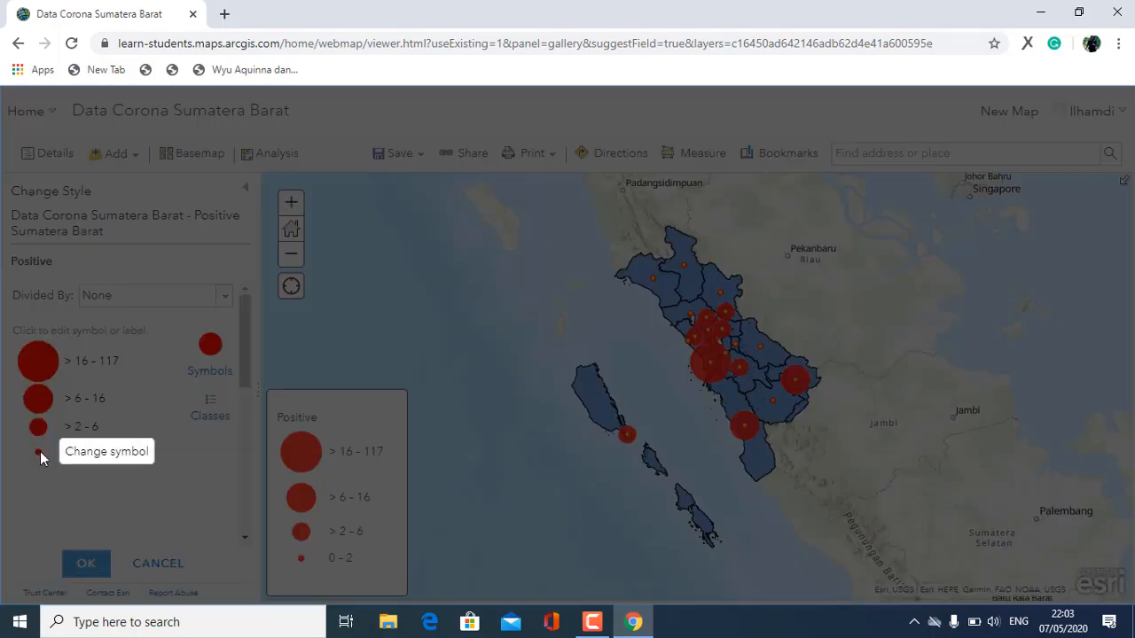
left_click(527, 561)
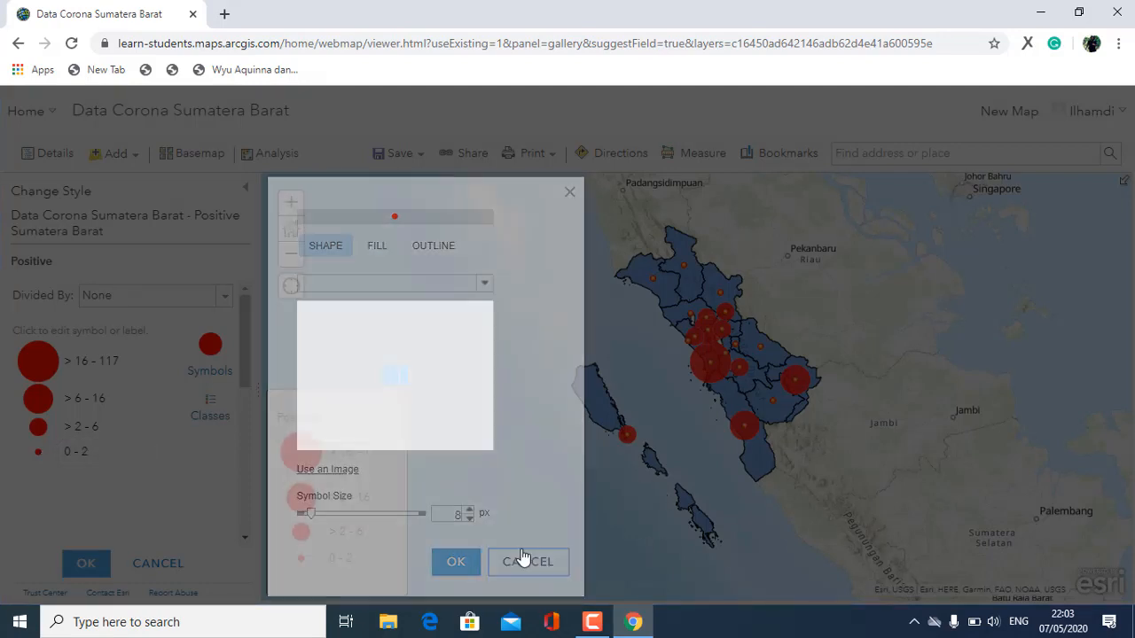
left_click(37, 429)
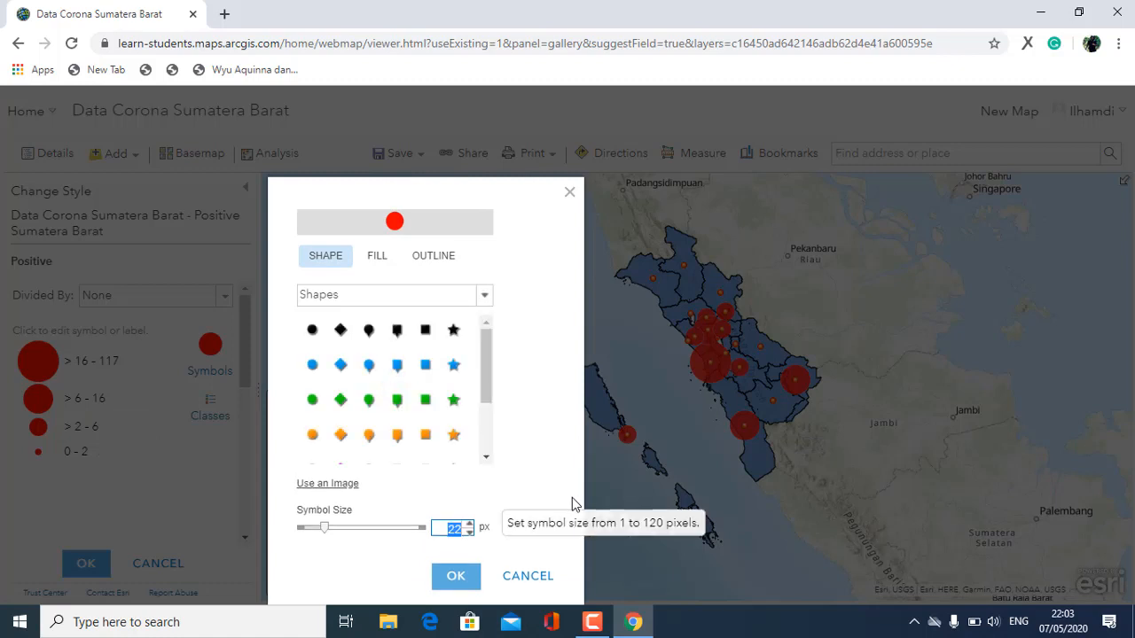
type("12")
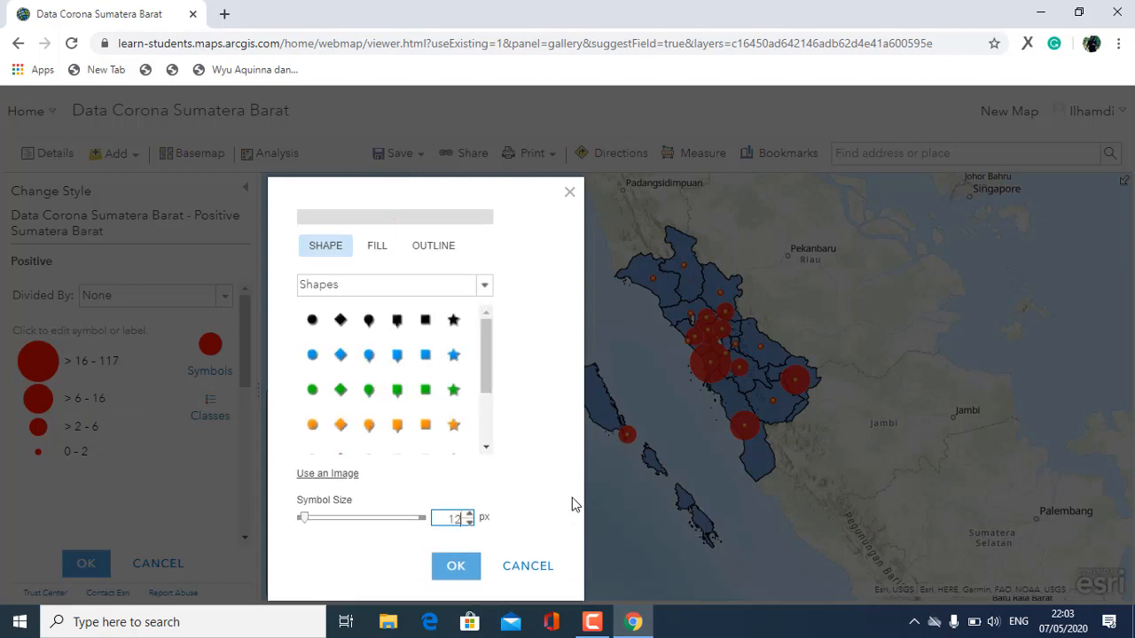
left_click(461, 569)
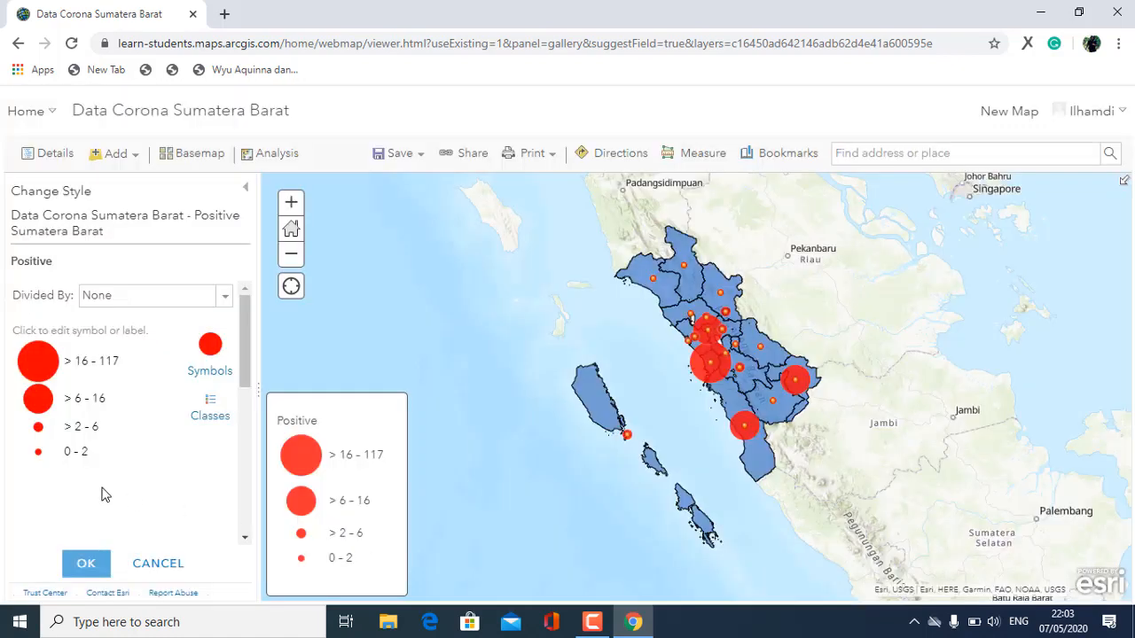
- Set the symbol size of the Positive layer's > 6 - 16 class to 15 px
left_click(38, 398)
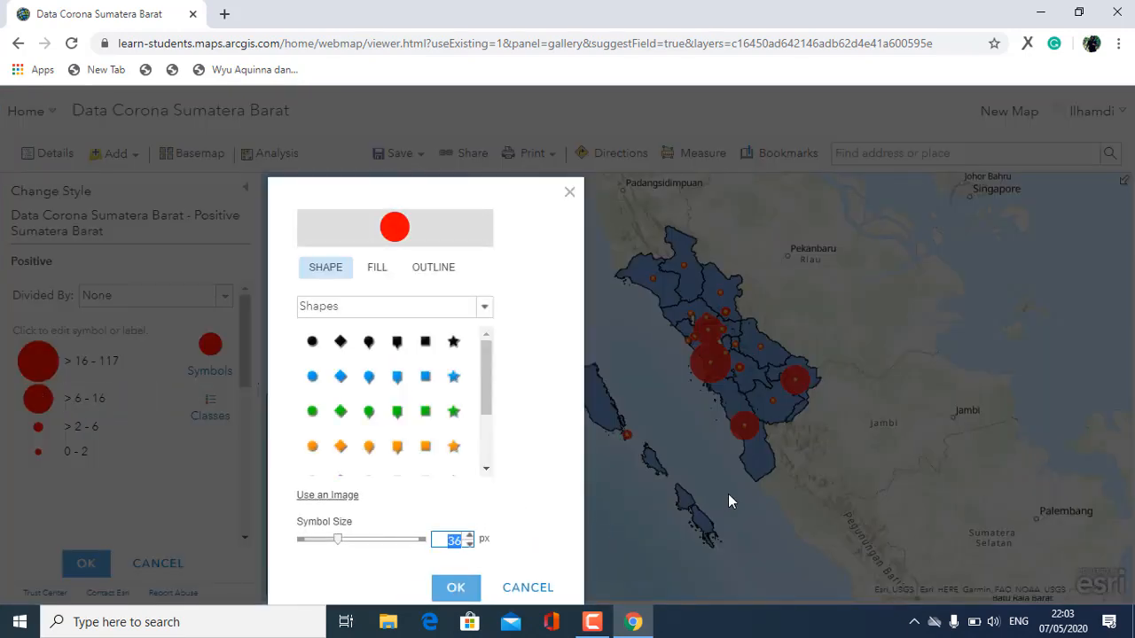
type("15")
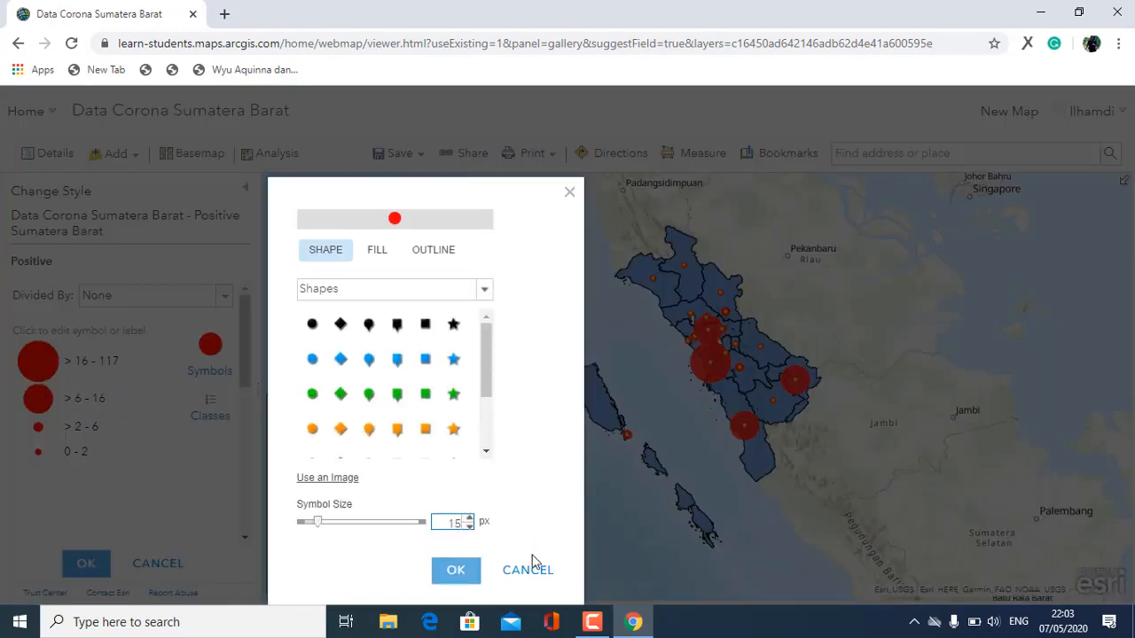
left_click(459, 572)
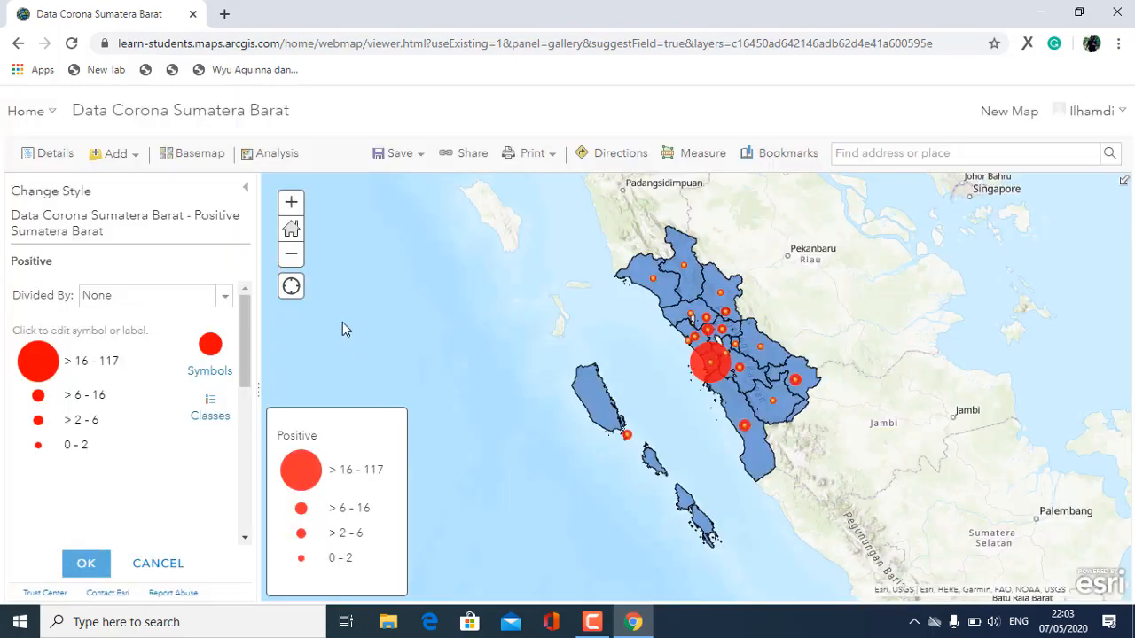
- Set the symbol size of the Positive layer's > 16 - 117 class to 18 px and finish styling the layer
left_click(25, 367)
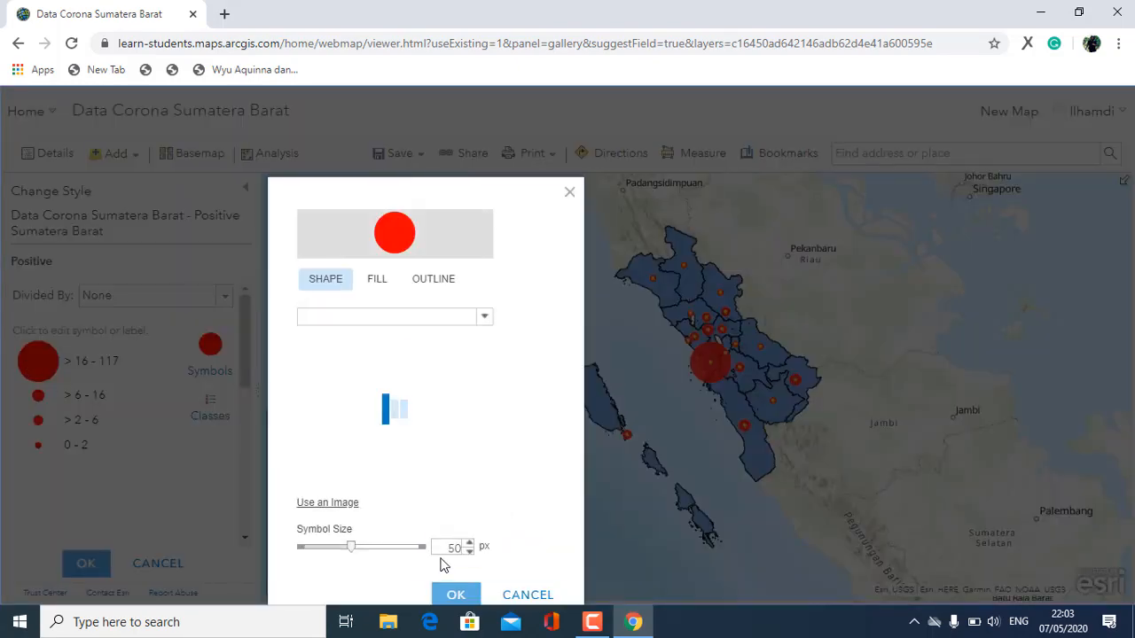
double_click(448, 550)
type("18")
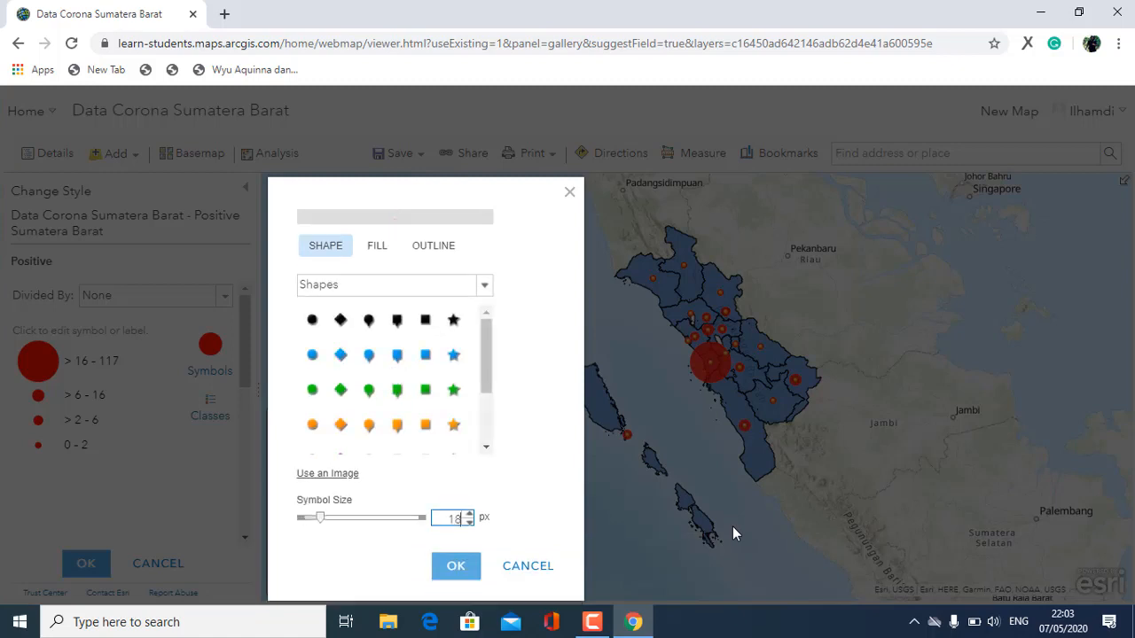
left_click(458, 576)
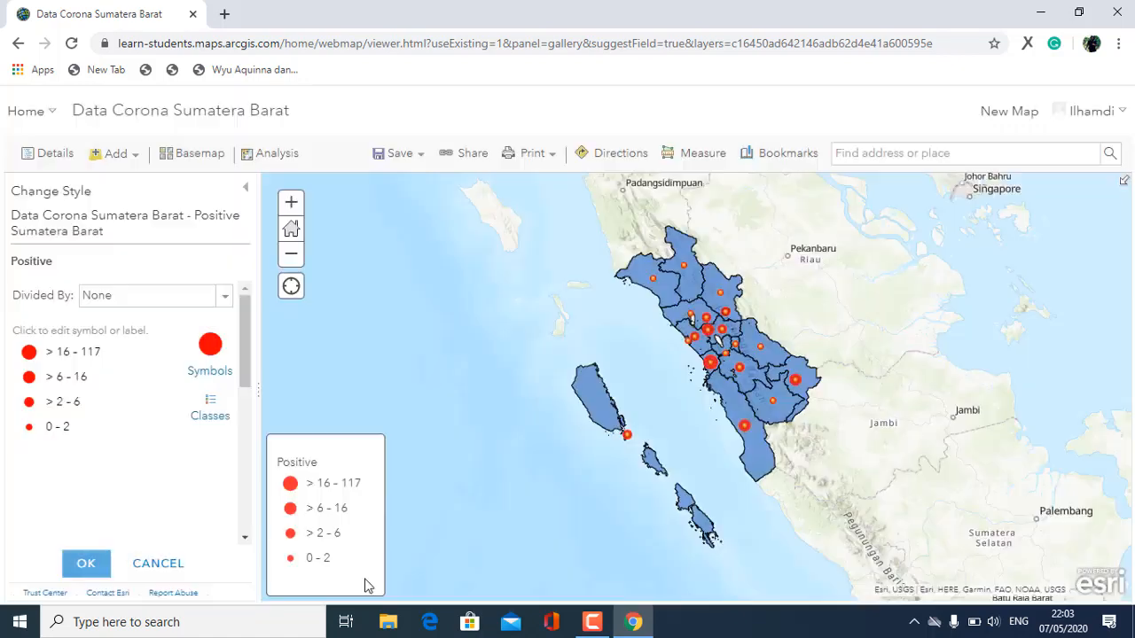
left_click(89, 568)
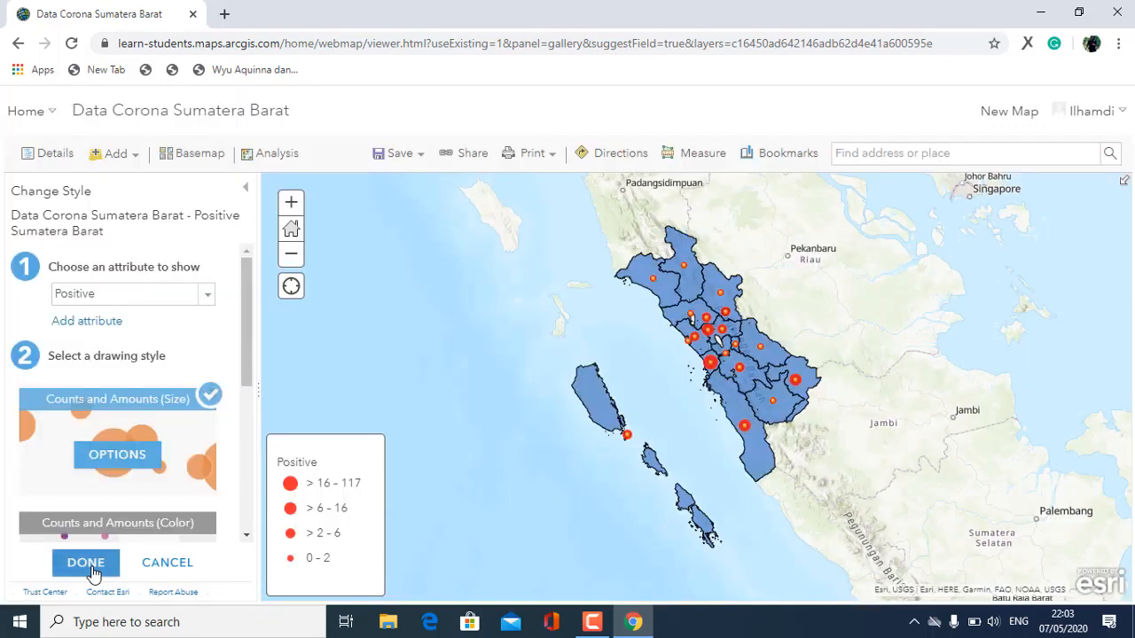
left_click(86, 564)
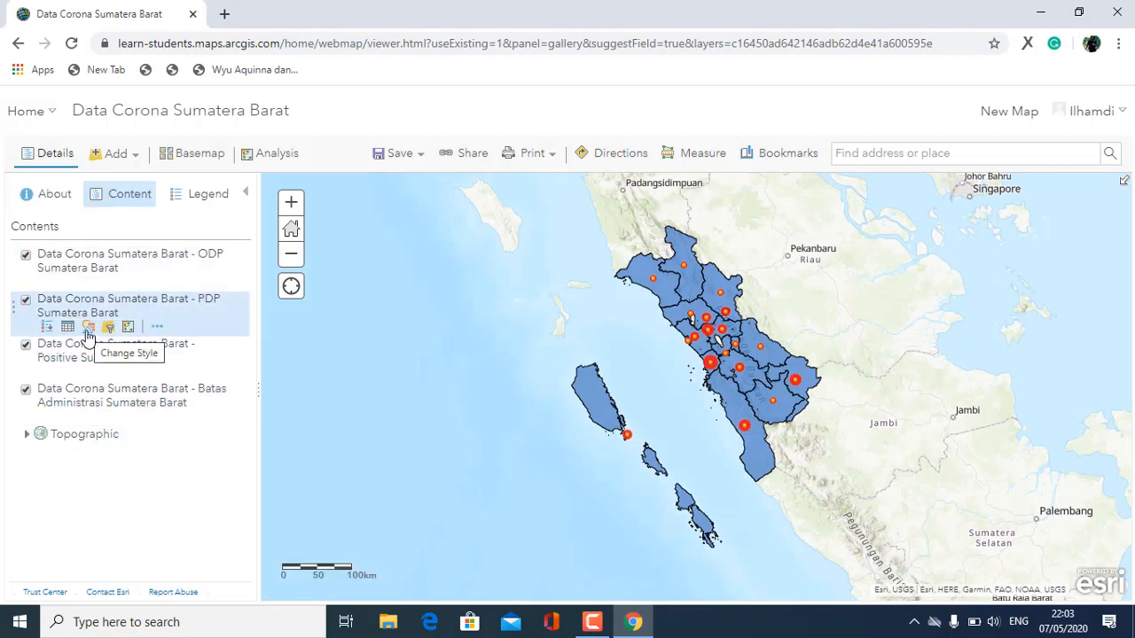
- Change the style of the PDP Sumatera Barat layer to show the PDP attribute
left_click(88, 328)
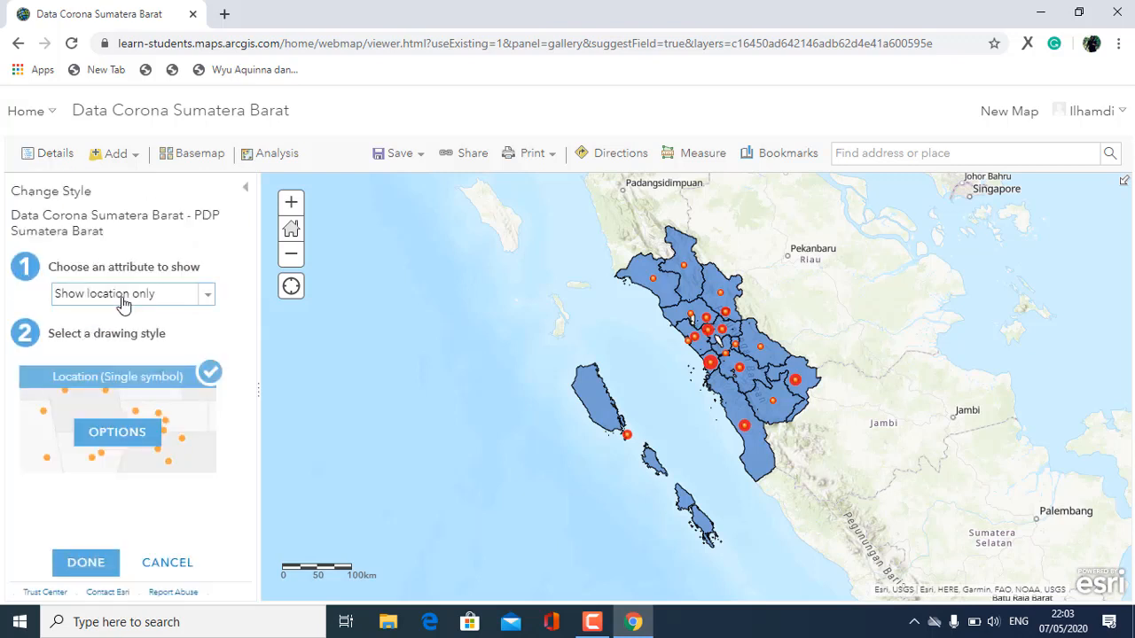
left_click(124, 298)
left_click(115, 345)
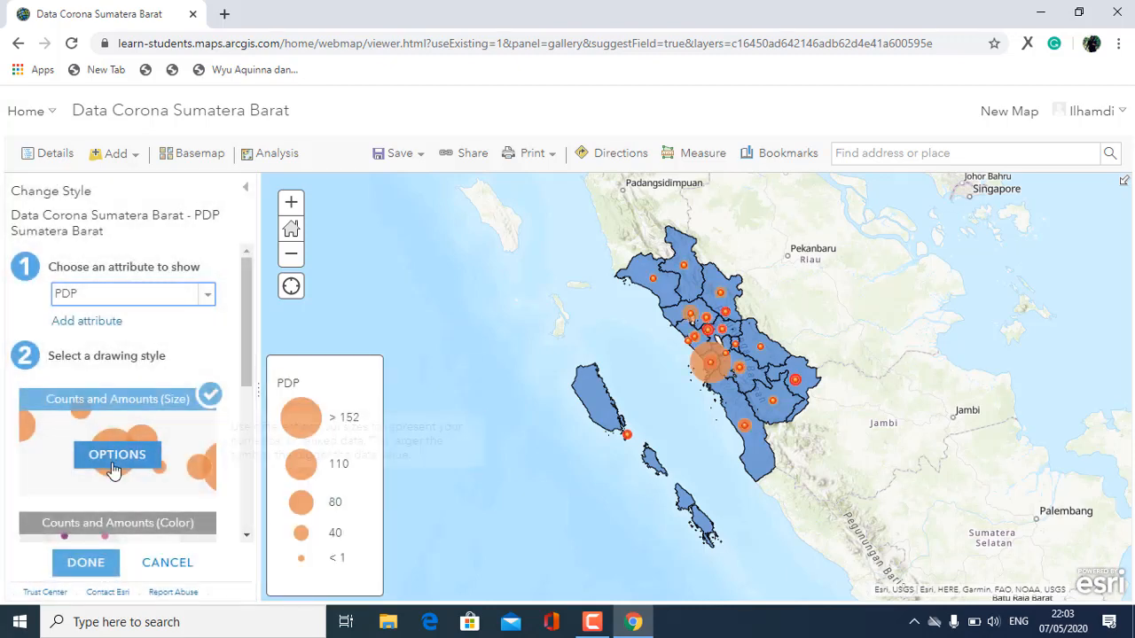
- Turn on data classification in the Counts and Amounts (Size) options of the PDP layer
left_click(115, 468)
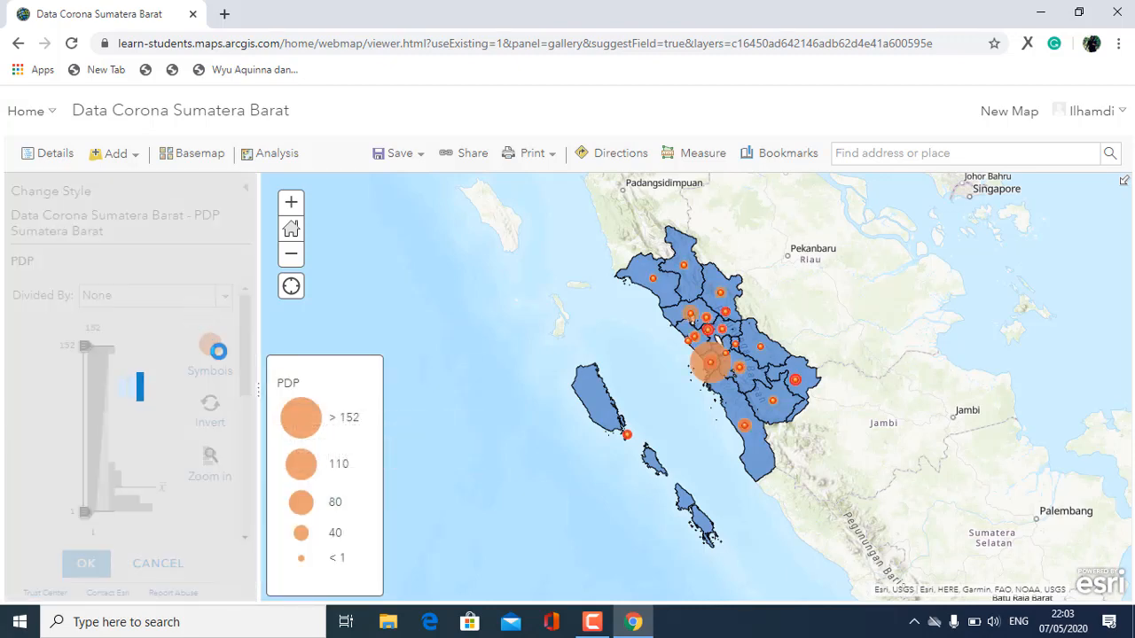
scroll(155, 441, "down", 6)
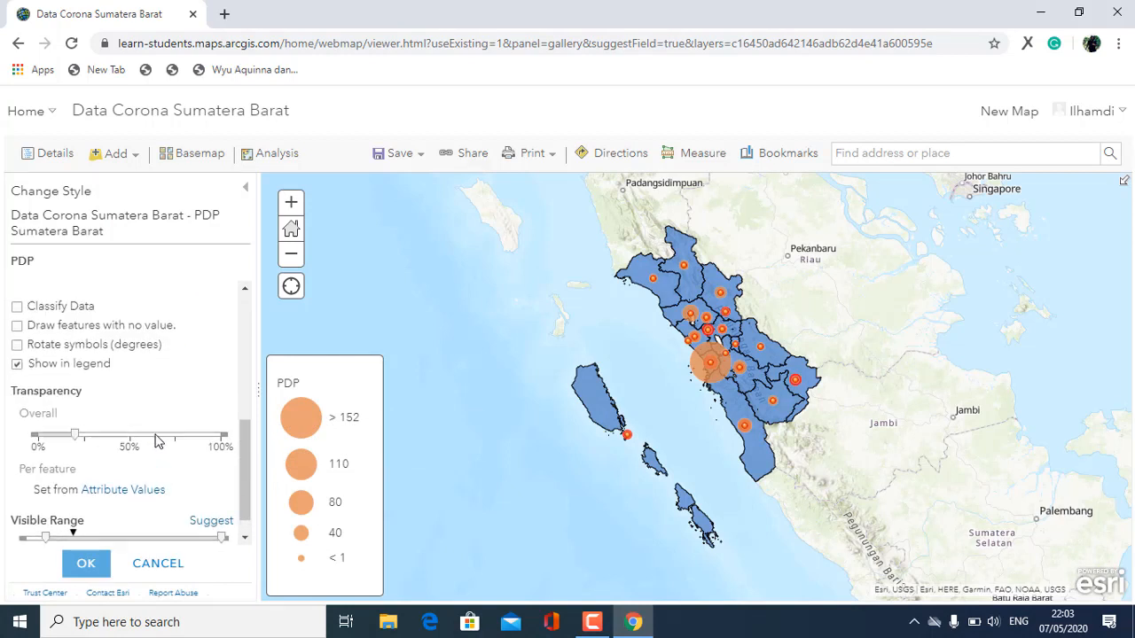
scroll(155, 441, "up", 1)
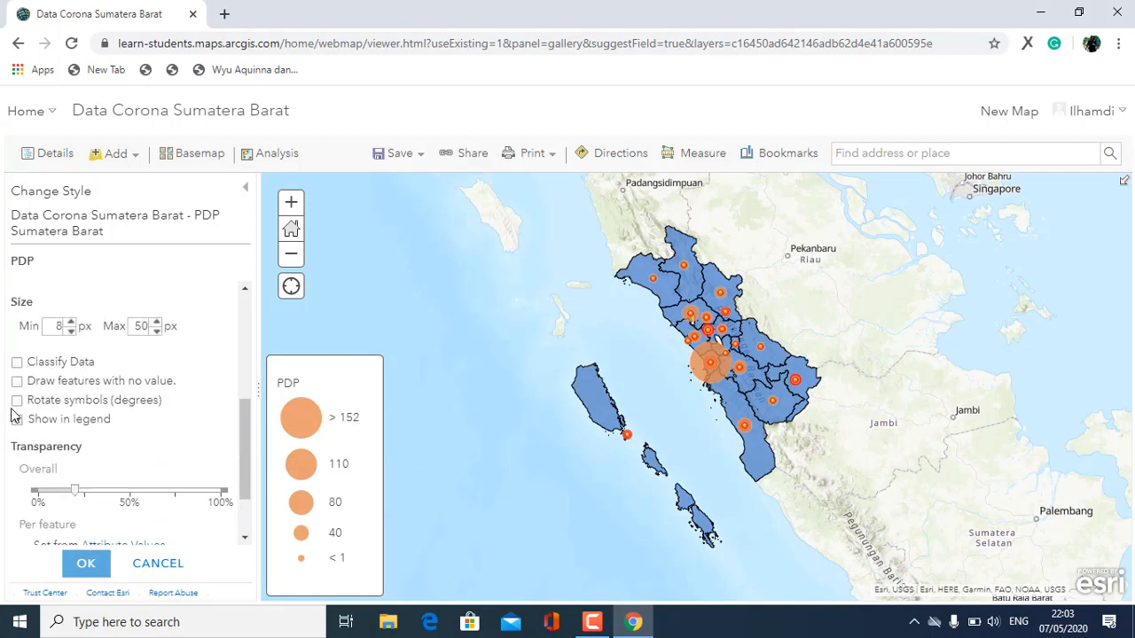
left_click(17, 362)
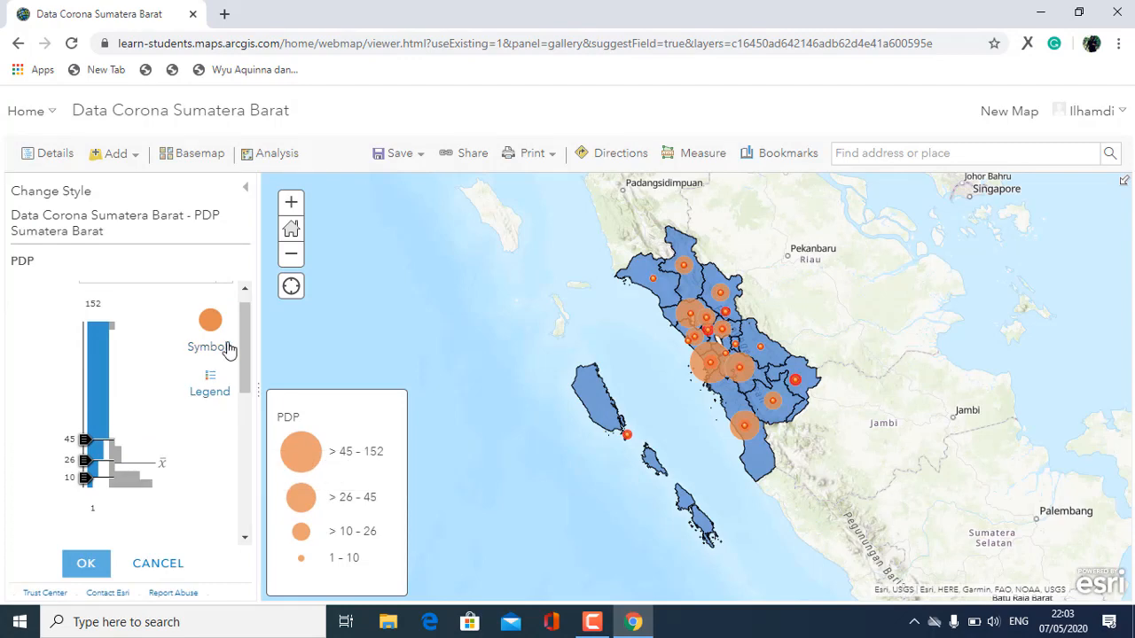
- Set the fill color of the PDP layer's circle symbols to orange #FFAA00
left_click(211, 323)
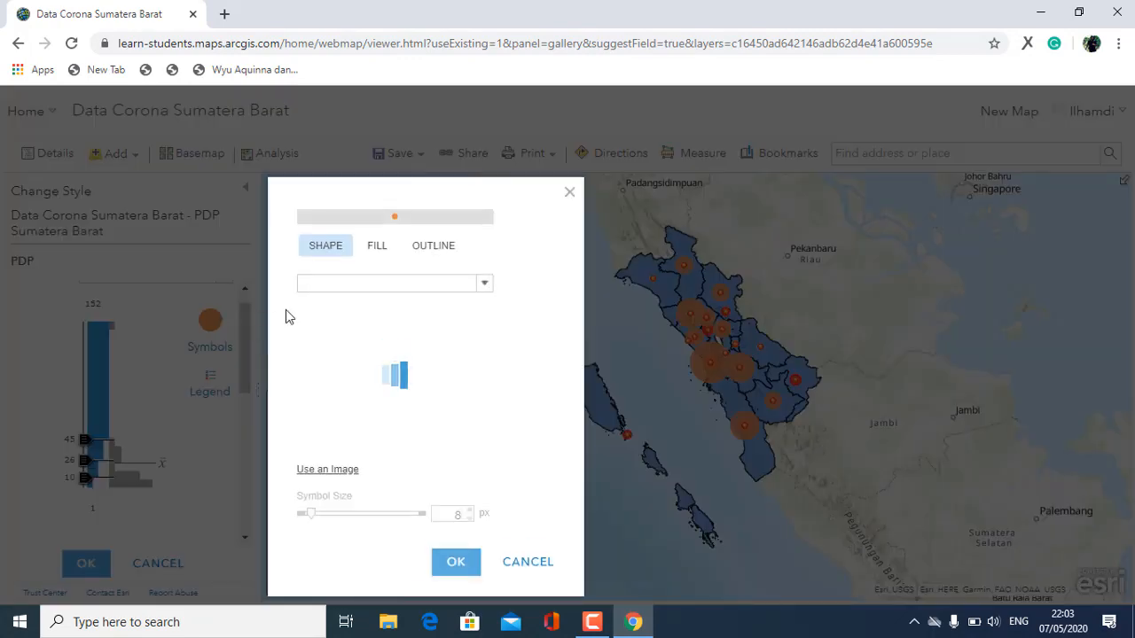
left_click(378, 247)
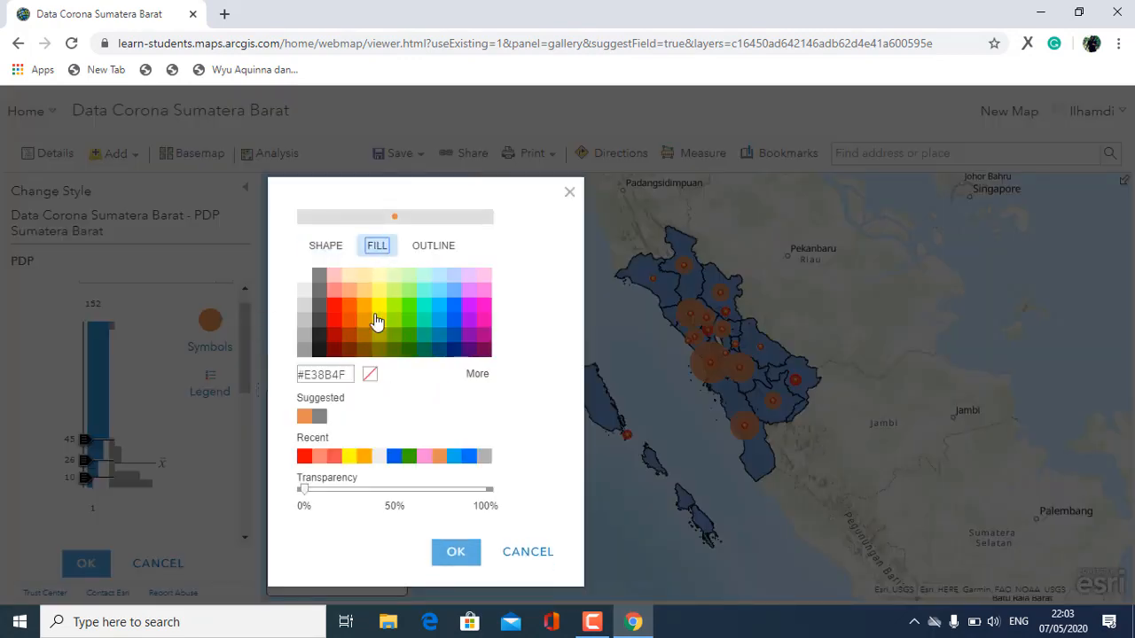
left_click(366, 307)
left_click(468, 553)
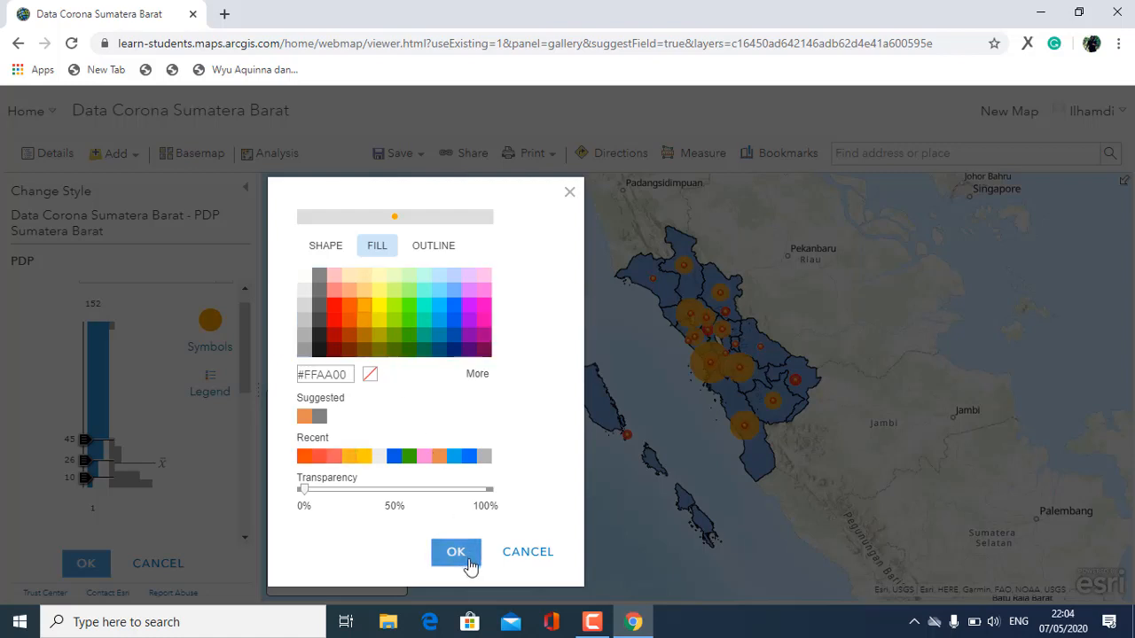
- Show the class symbols of the PDP layer and set the symbol size of its 1 - 10 class to 20 px
left_click(219, 394)
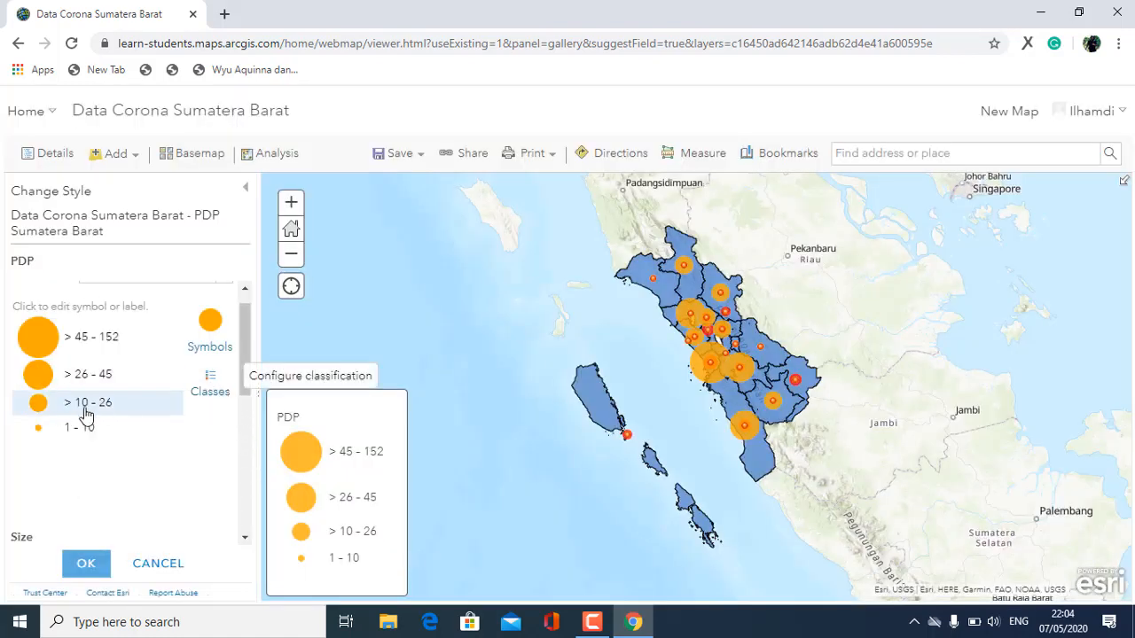
left_click(33, 428)
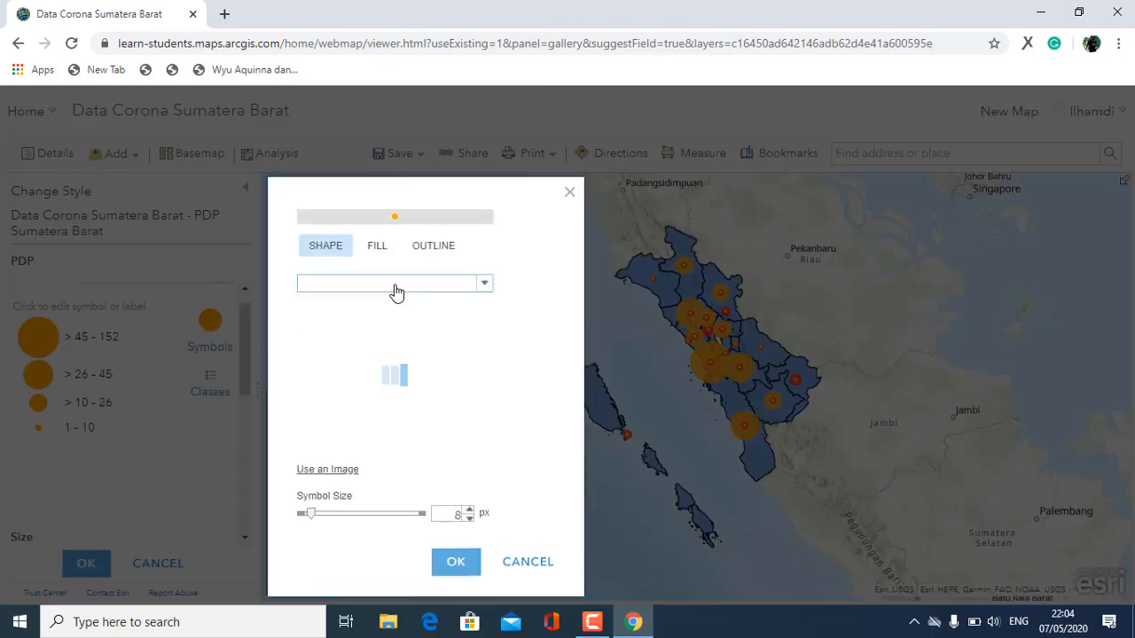
double_click(461, 523)
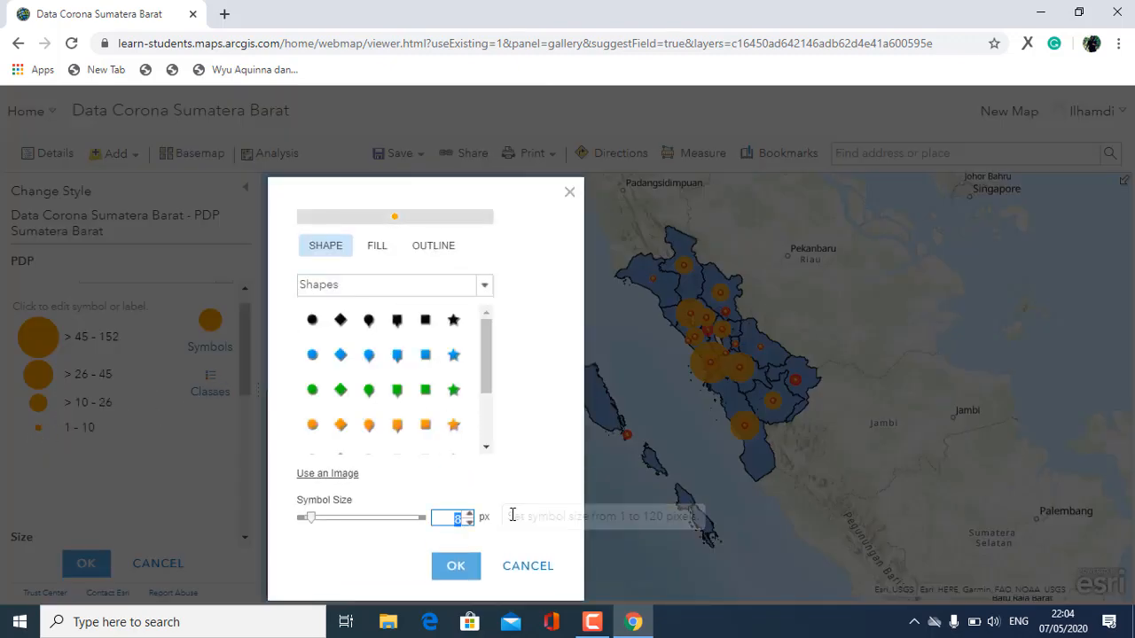
type("20")
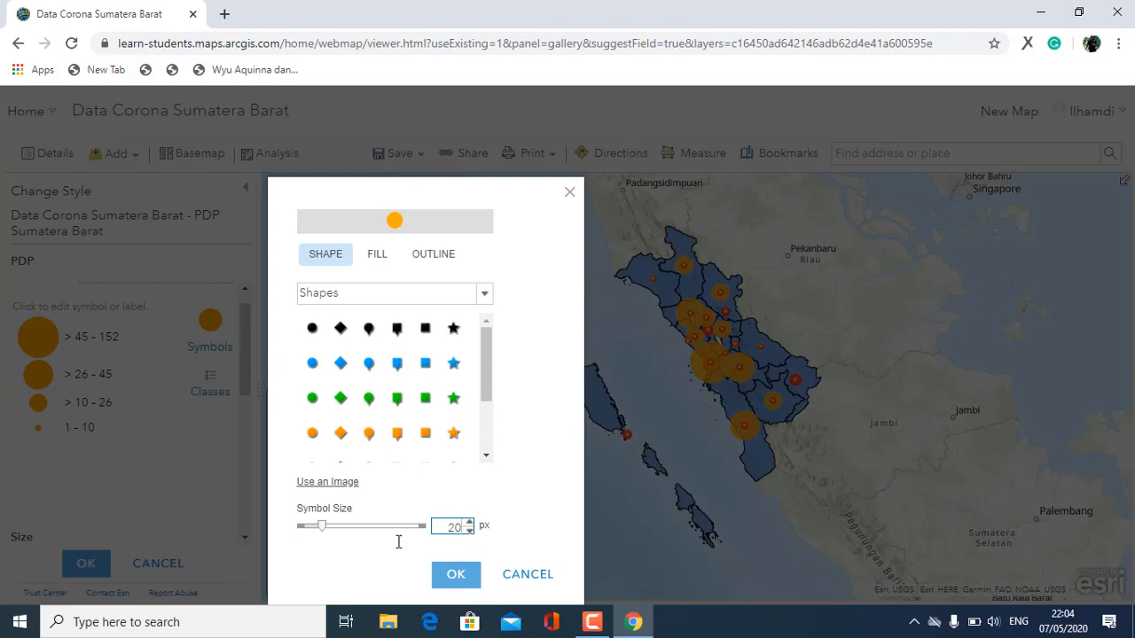
left_click(468, 574)
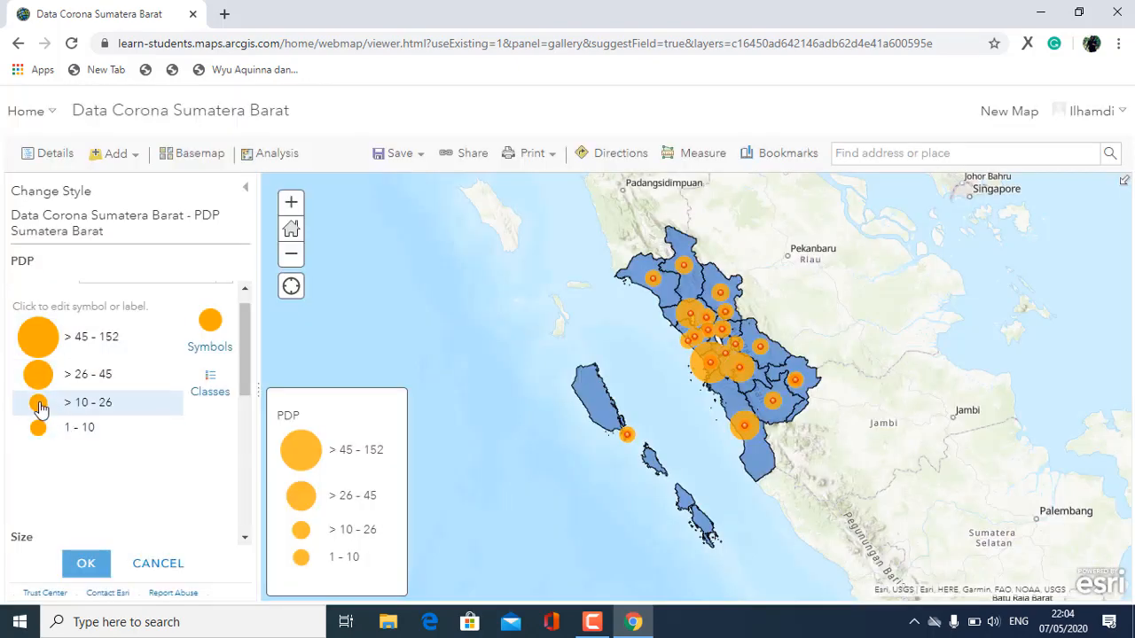
- Set the PDP layer's symbol sizes to 23 px for the > 10 - 26 class and 26 px for the > 26 - 45 class
left_click(38, 406)
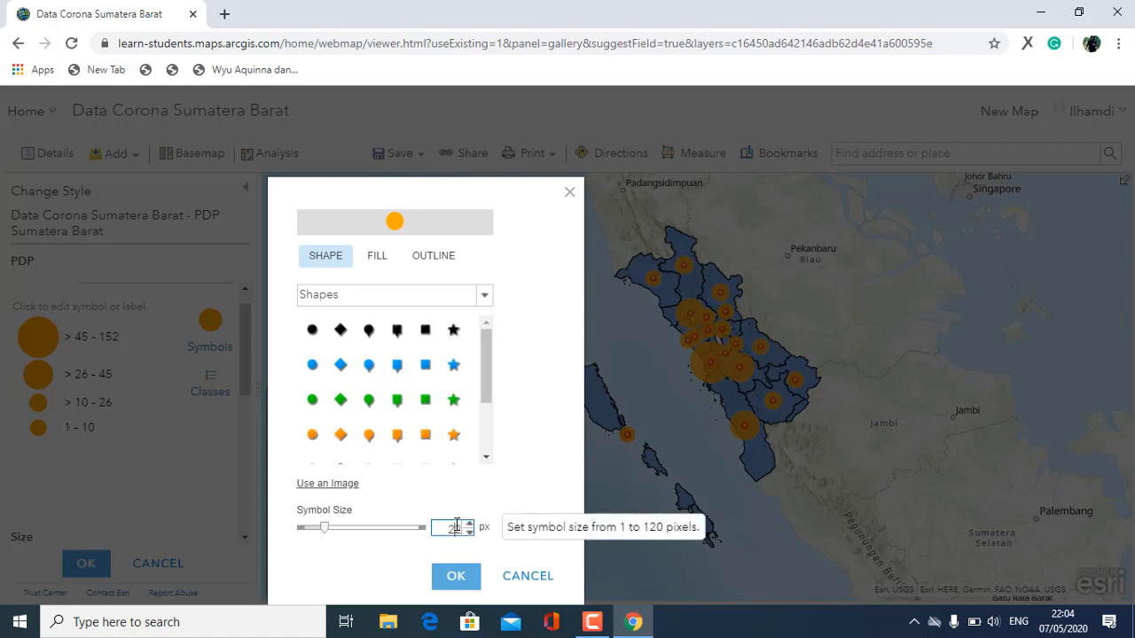
type("23")
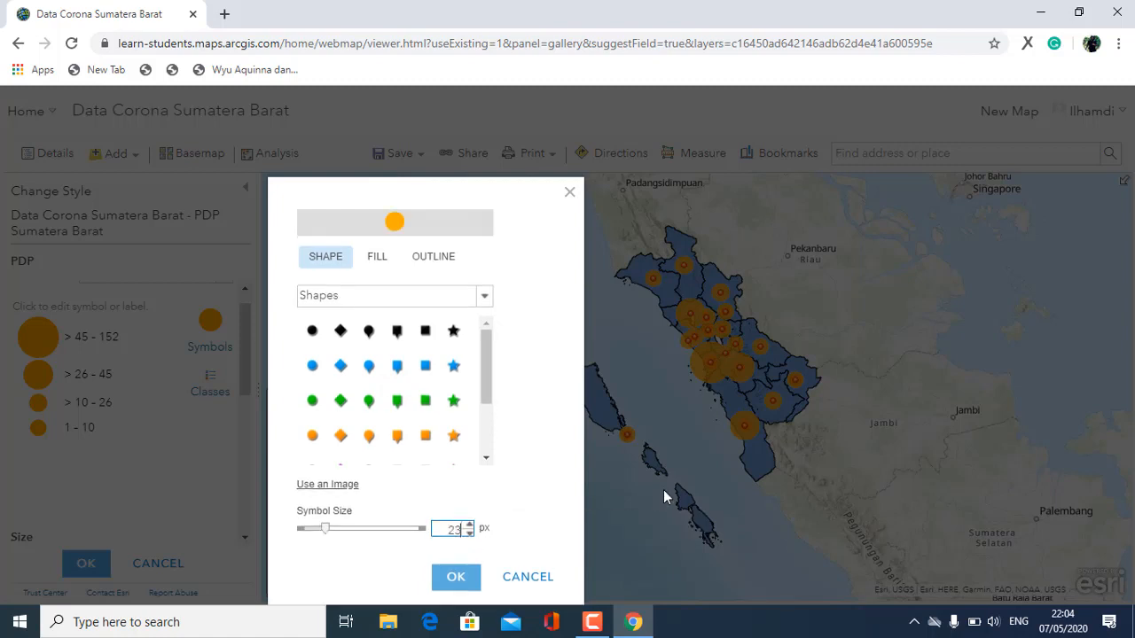
left_click(456, 577)
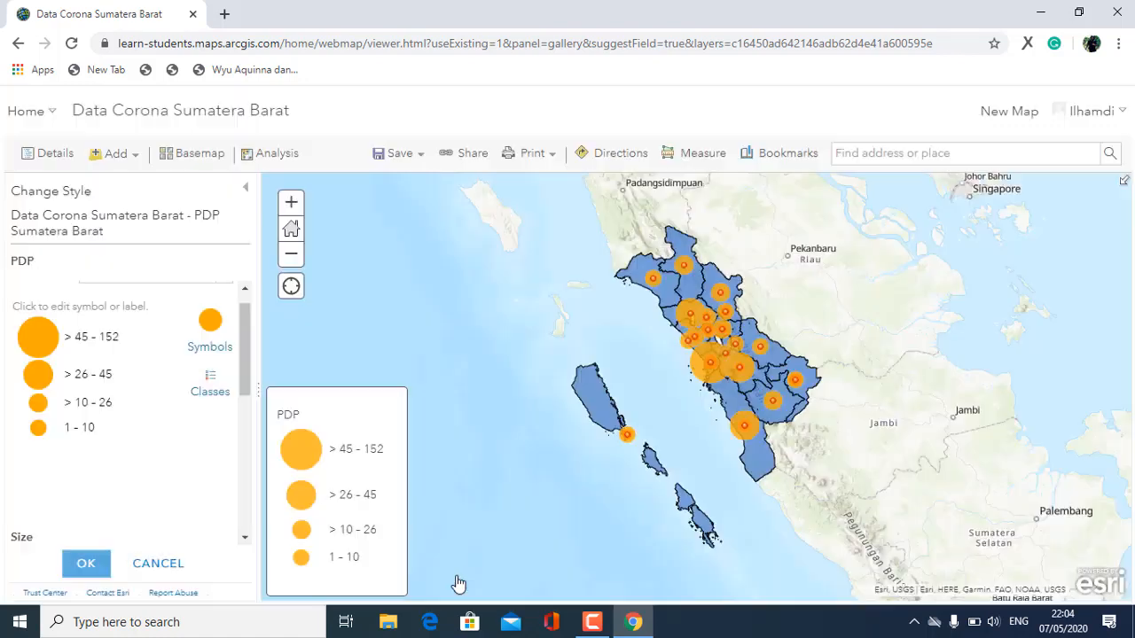
left_click(39, 377)
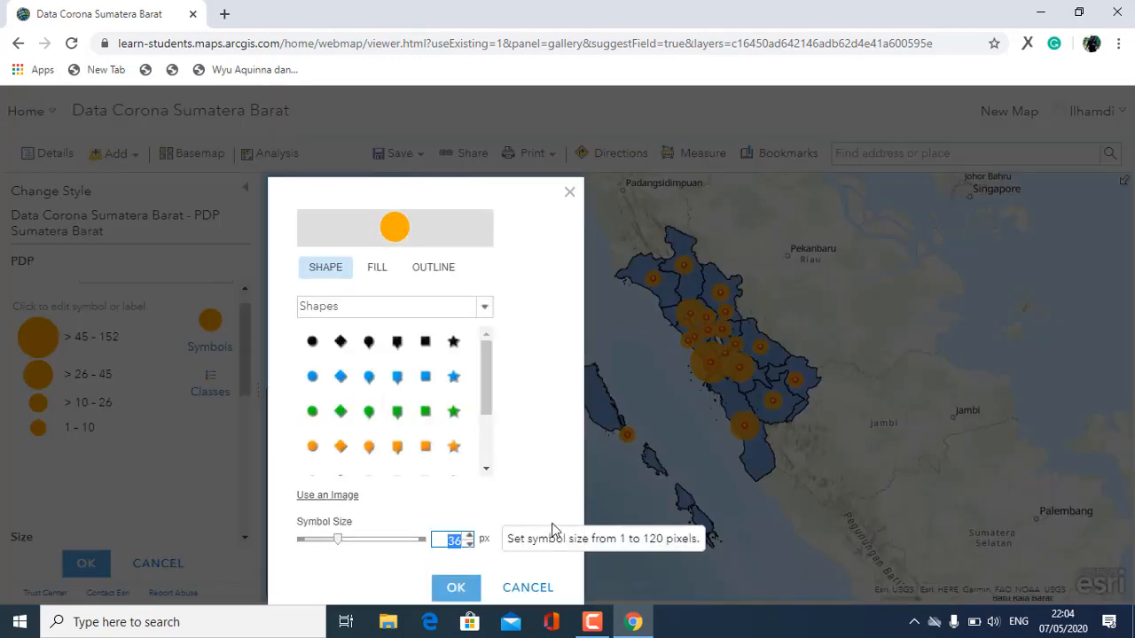
type("26")
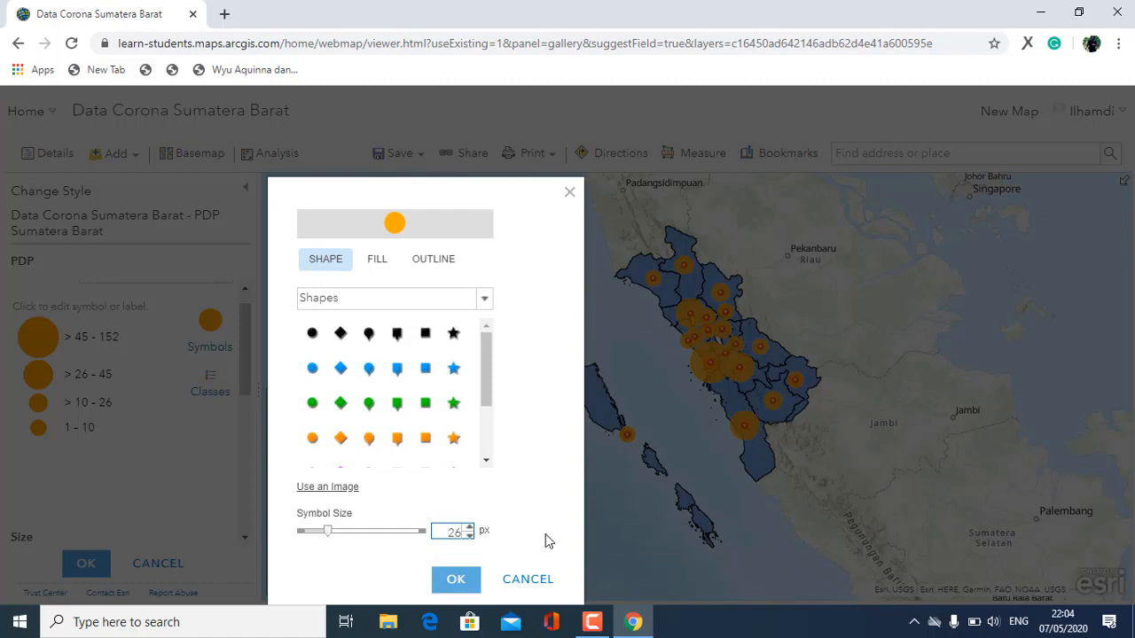
left_click(452, 580)
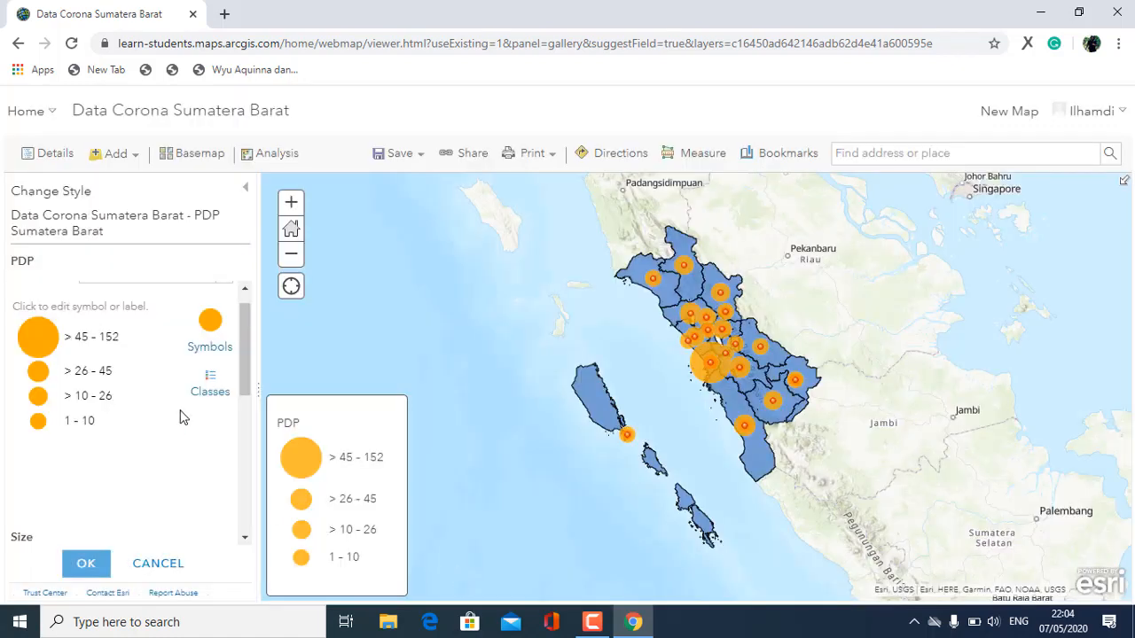
- Set the symbol size of the PDP layer's > 45 - 152 class to 29 px and finish styling that layer
left_click(44, 339)
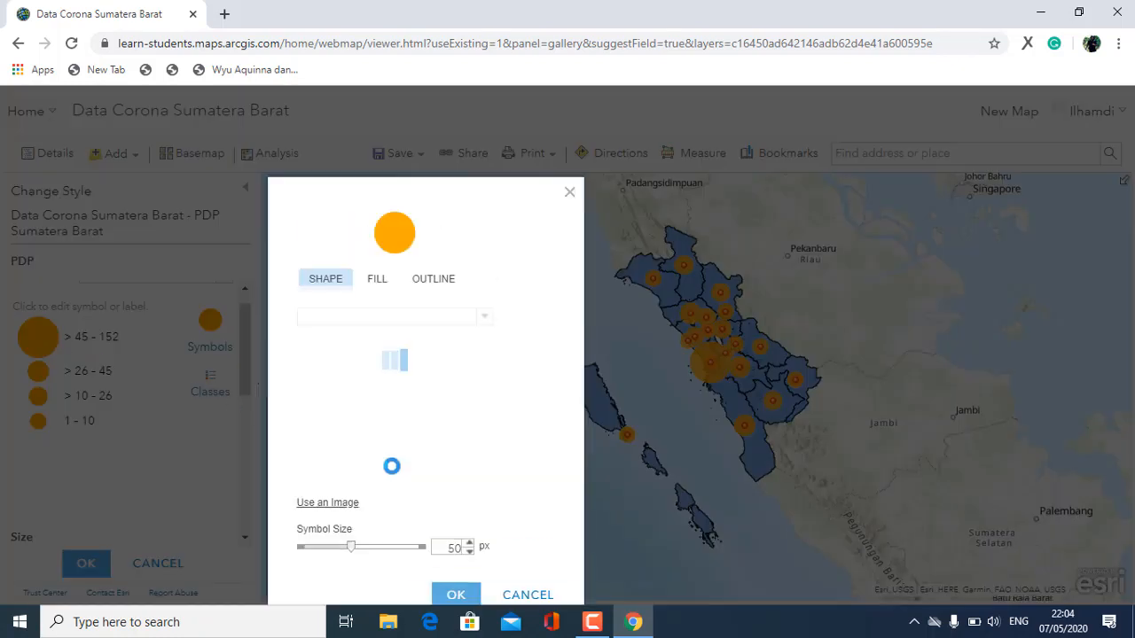
left_click_drag(449, 548, 575, 548)
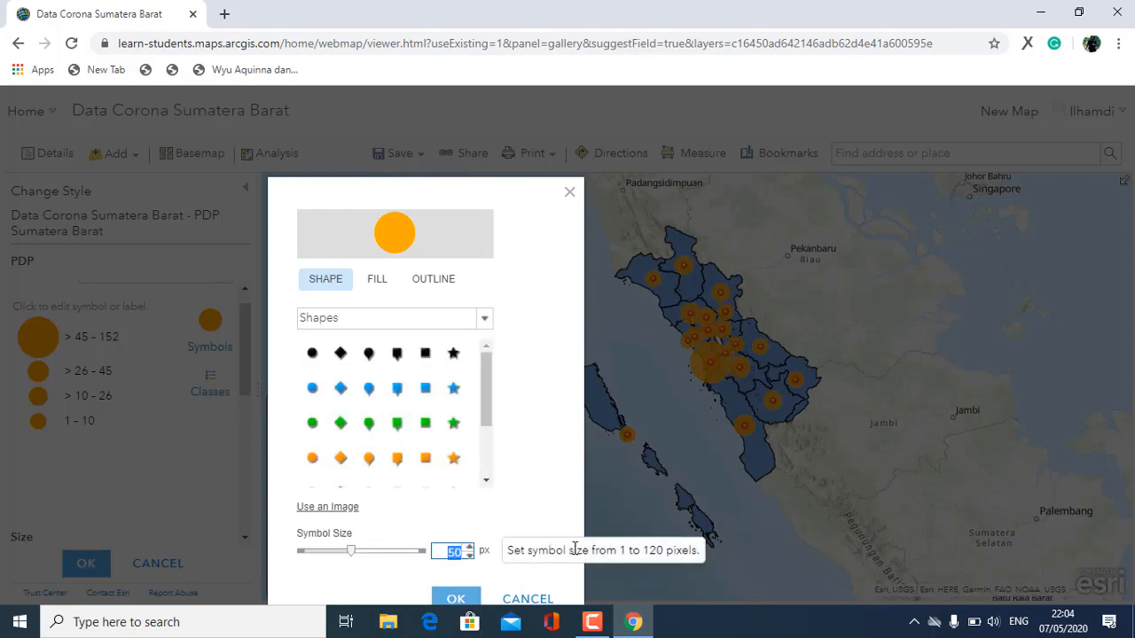
type("29")
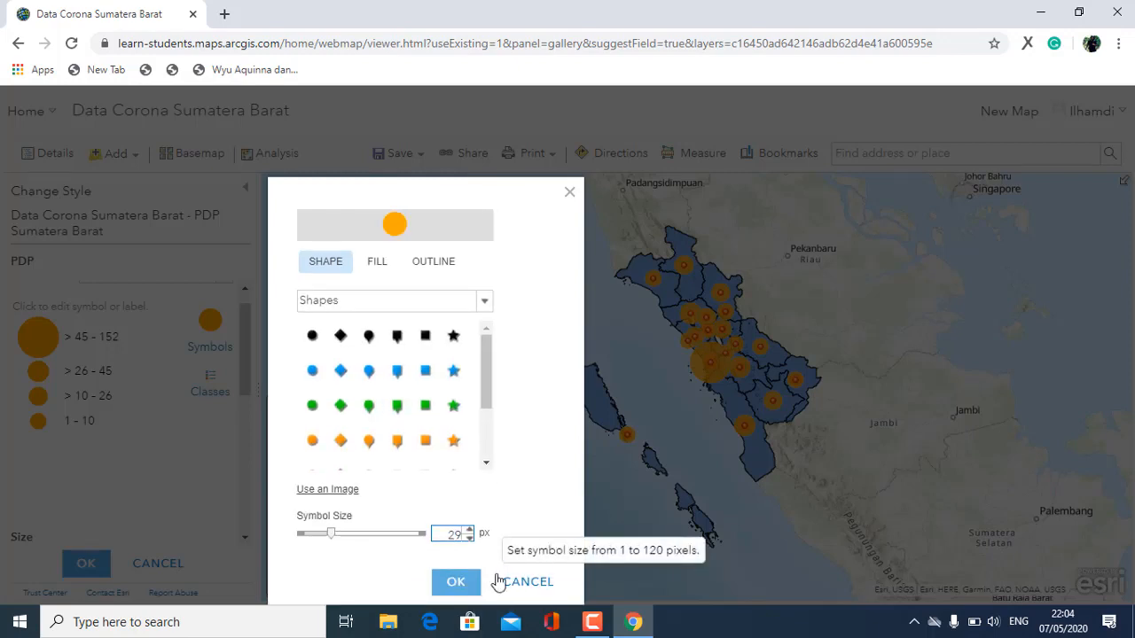
left_click(455, 581)
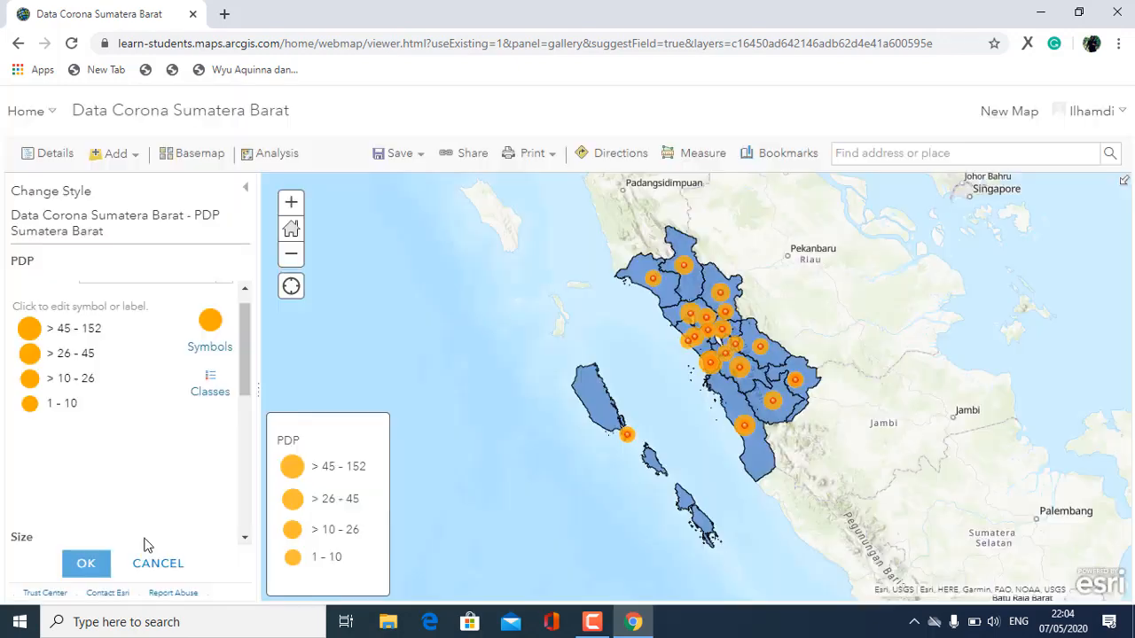
left_click(87, 563)
left_click(85, 563)
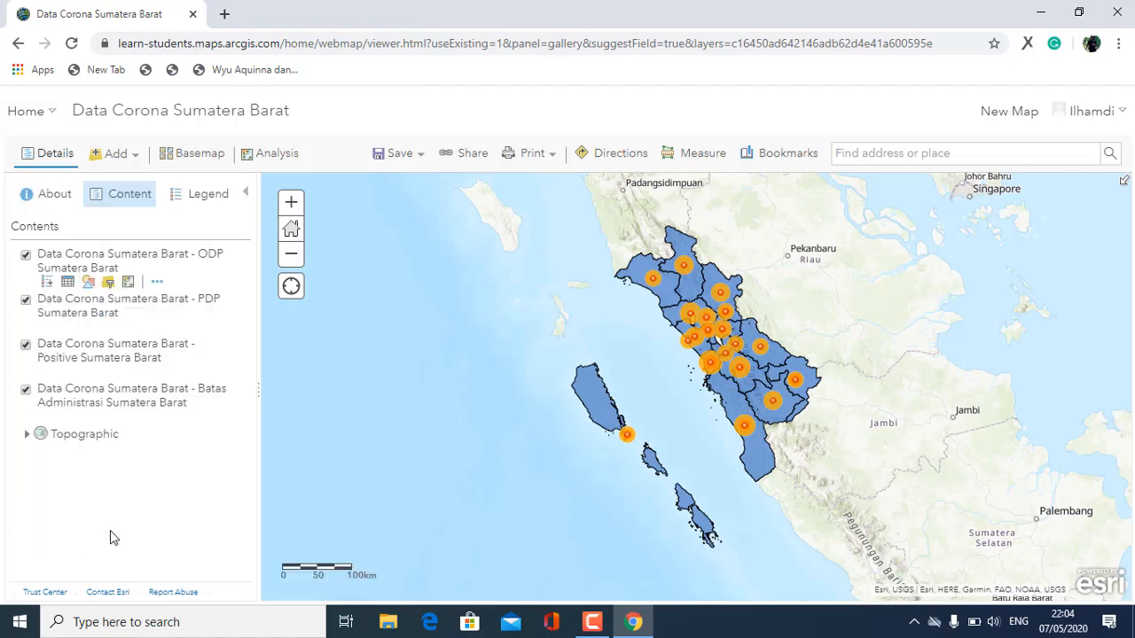
- Style the ODP Sumatera Barat layer by its ODP attribute with Counts and Amounts (Size) and turn on data classification
left_click(88, 283)
left_click(121, 296)
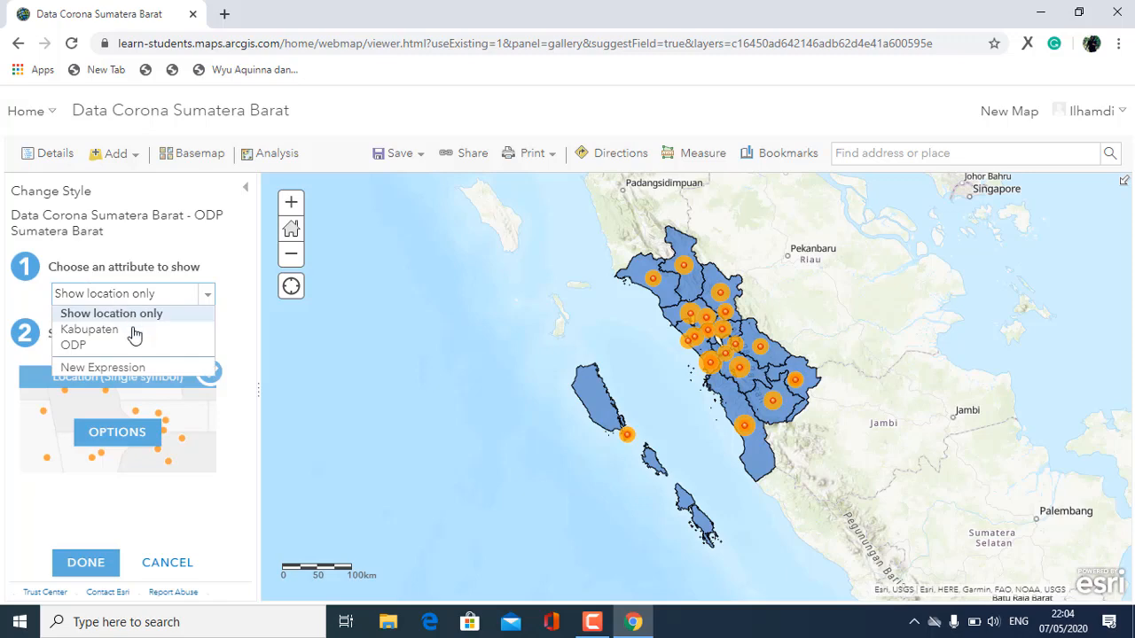
left_click(135, 345)
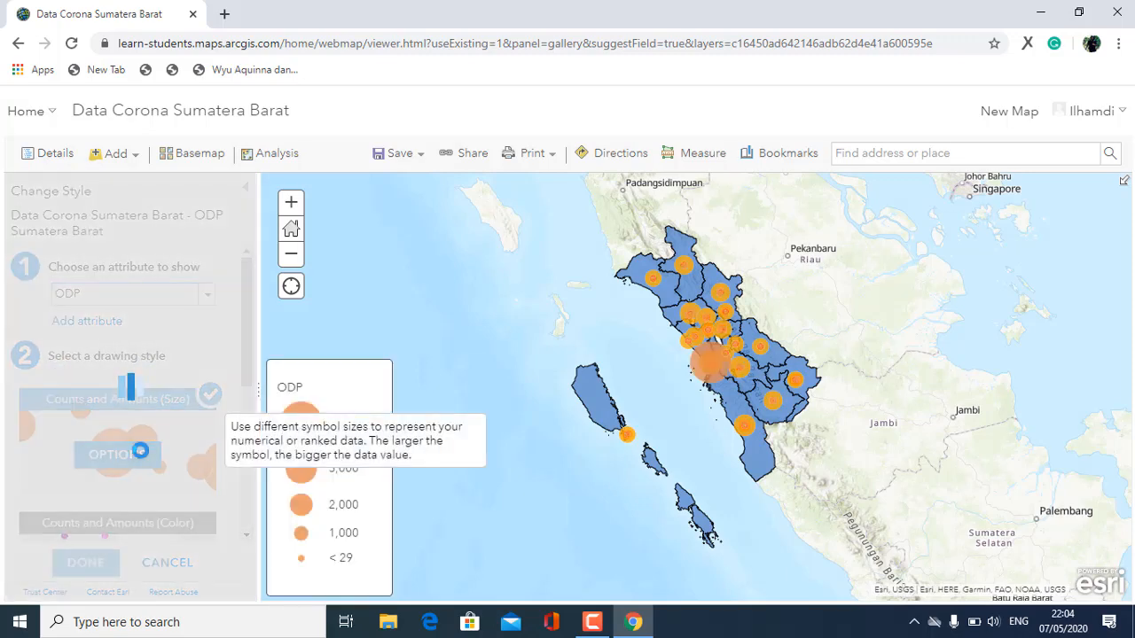
left_click(142, 455)
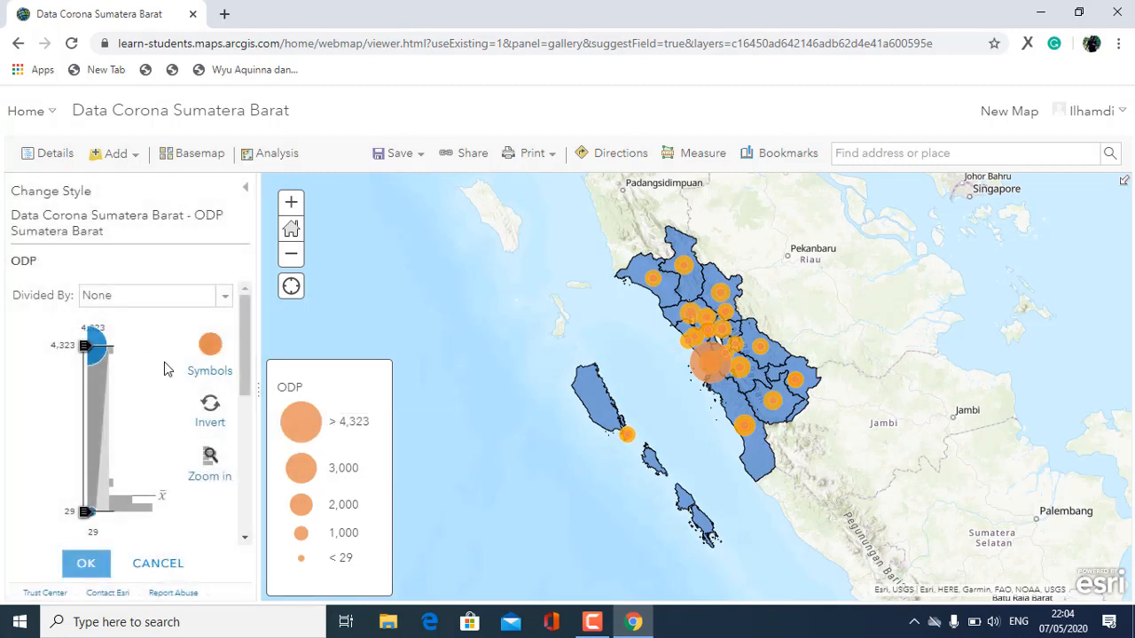
scroll(165, 369, "down", 4)
scroll(168, 375, "up", 1)
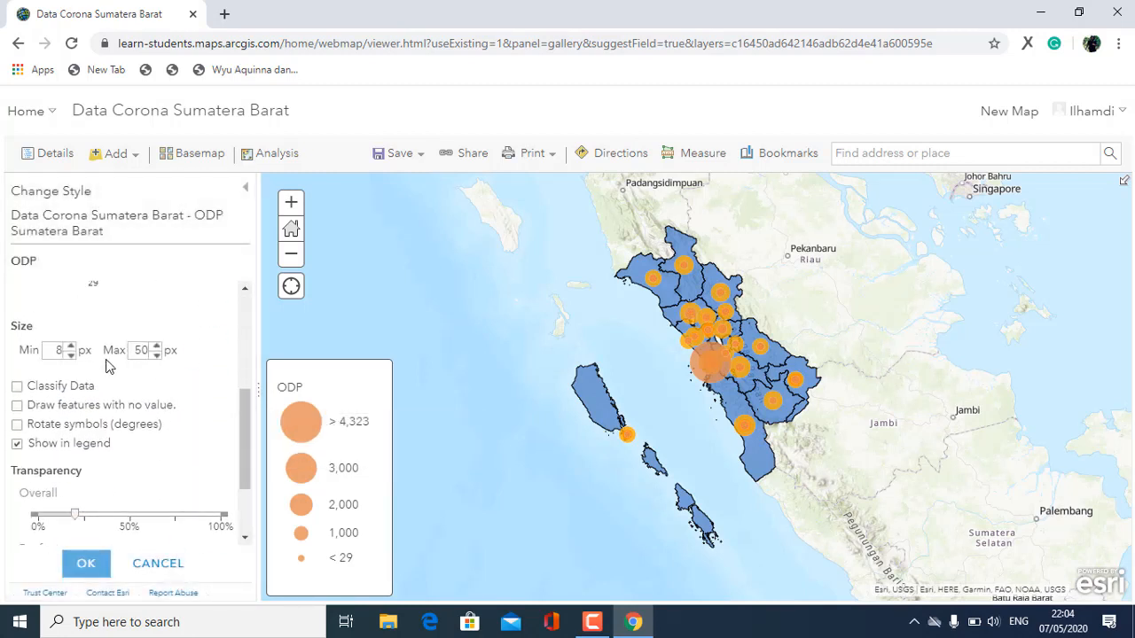
left_click(18, 387)
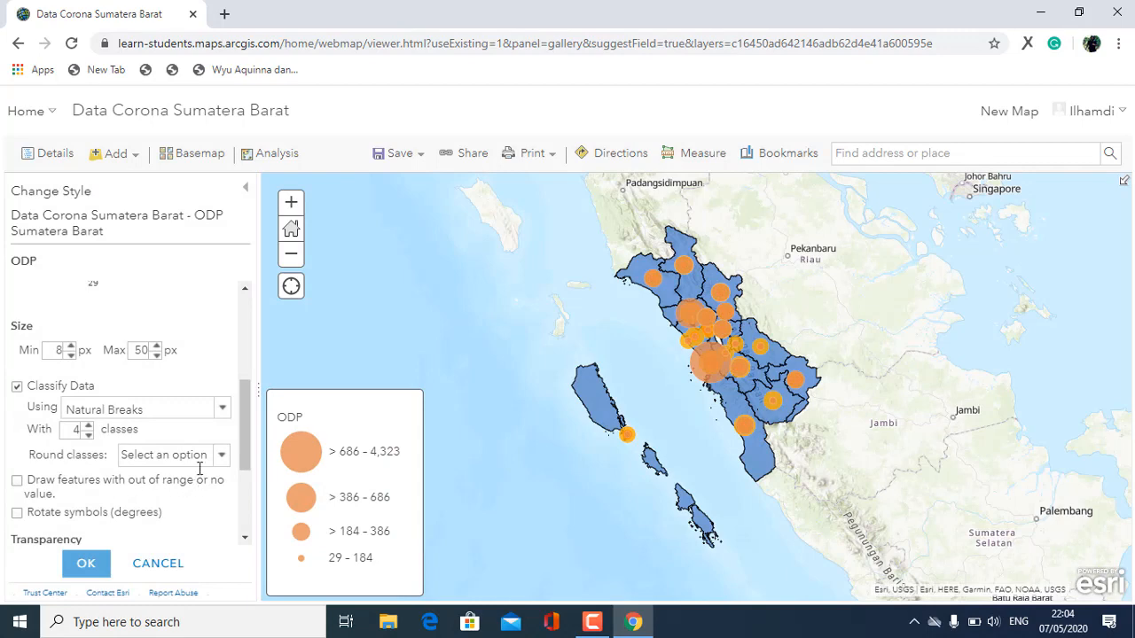
- Set the fill color of the ODP layer's circle symbols to yellow #FFFF00
scroll(195, 461, "up", 5)
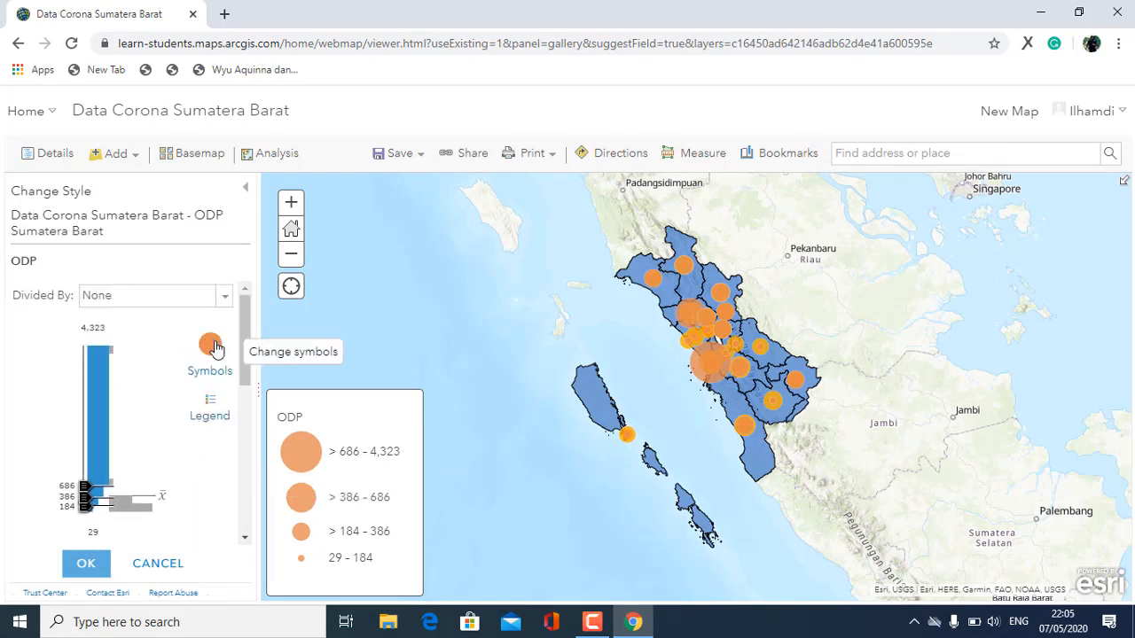
left_click(212, 346)
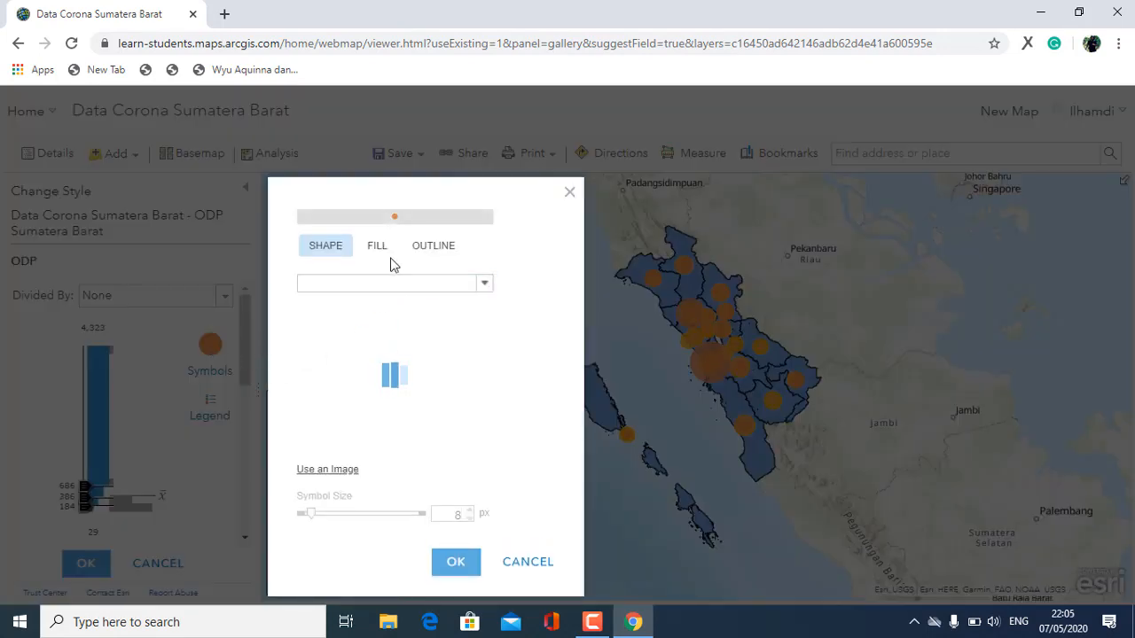
left_click(381, 252)
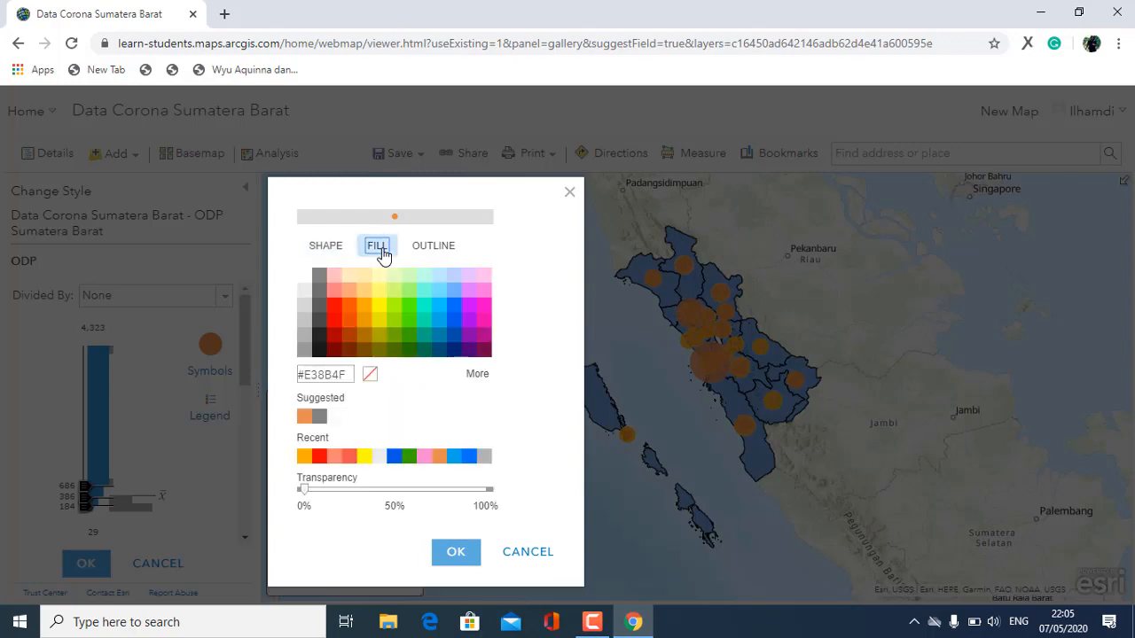
left_click(379, 307)
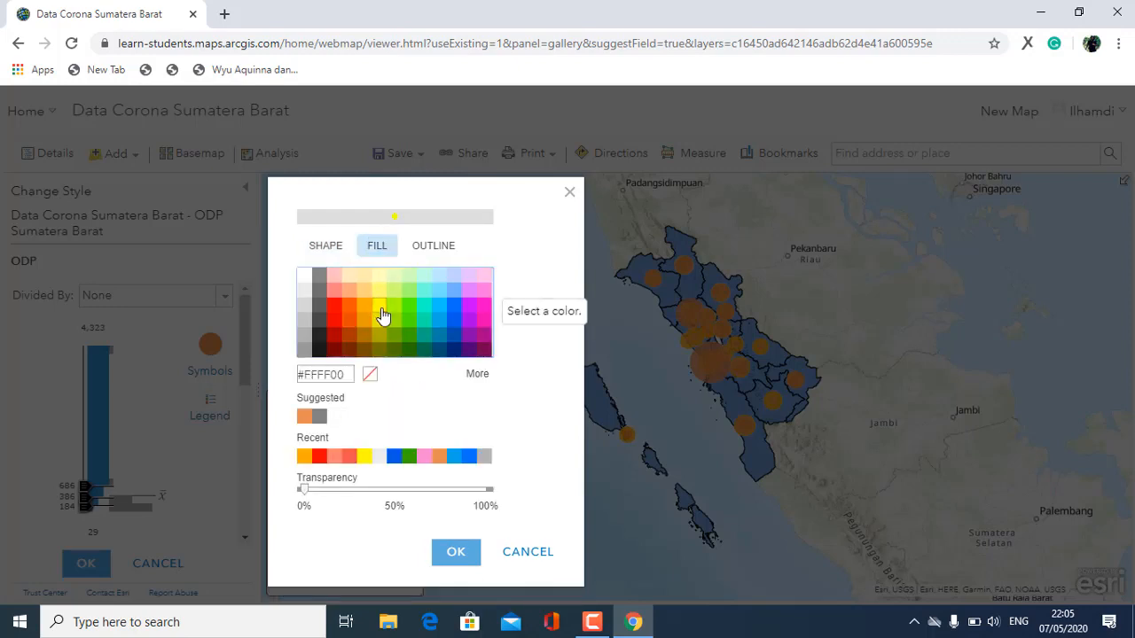
left_click(455, 554)
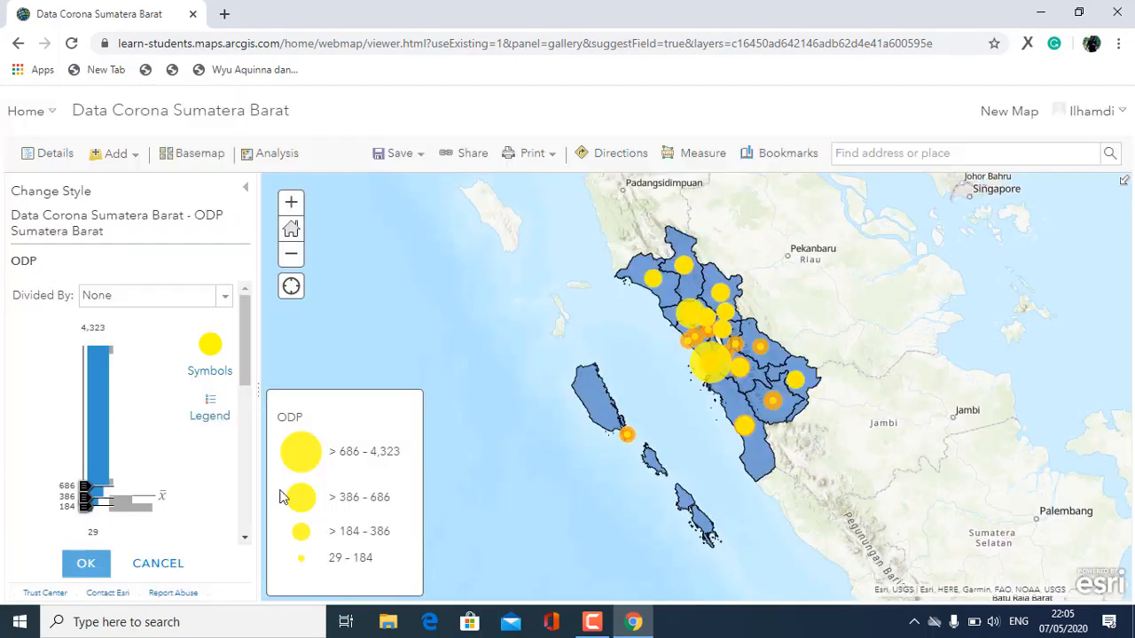
- Show the class symbols of the ODP layer and set the symbol size of its 29 - 184 class to 32 px
left_click(218, 407)
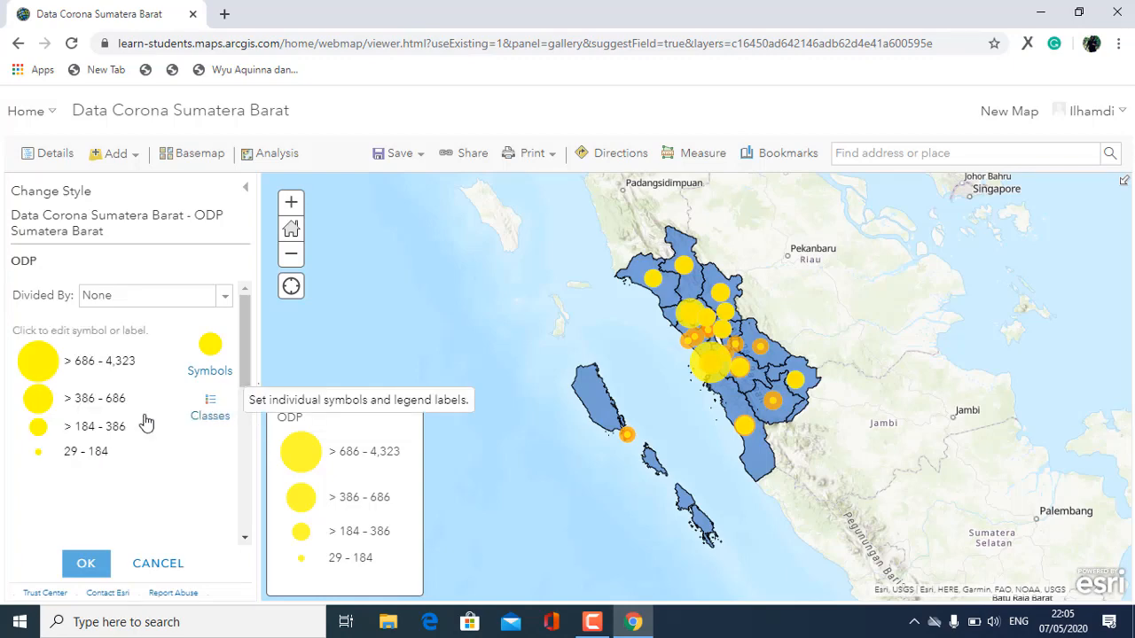
left_click(39, 458)
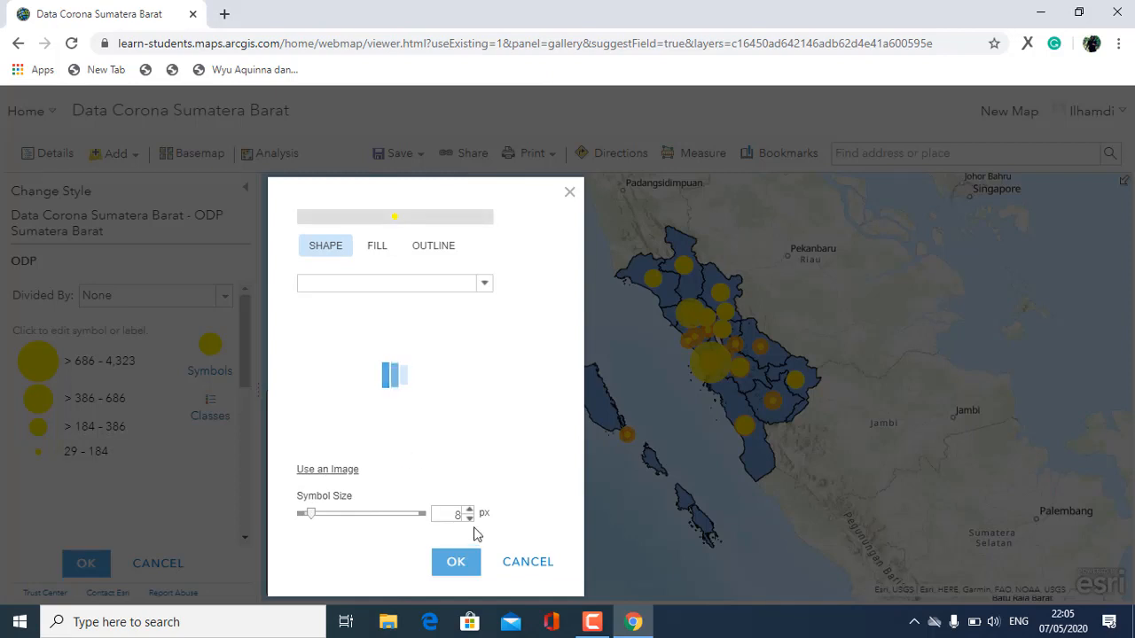
double_click(457, 518)
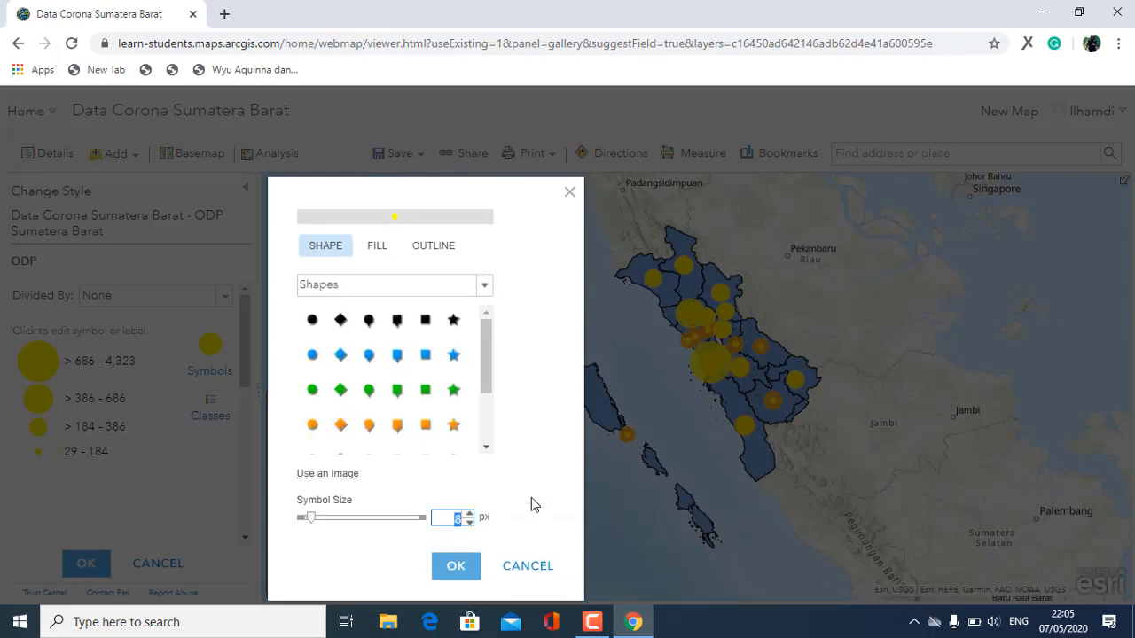
type("32")
left_click(472, 582)
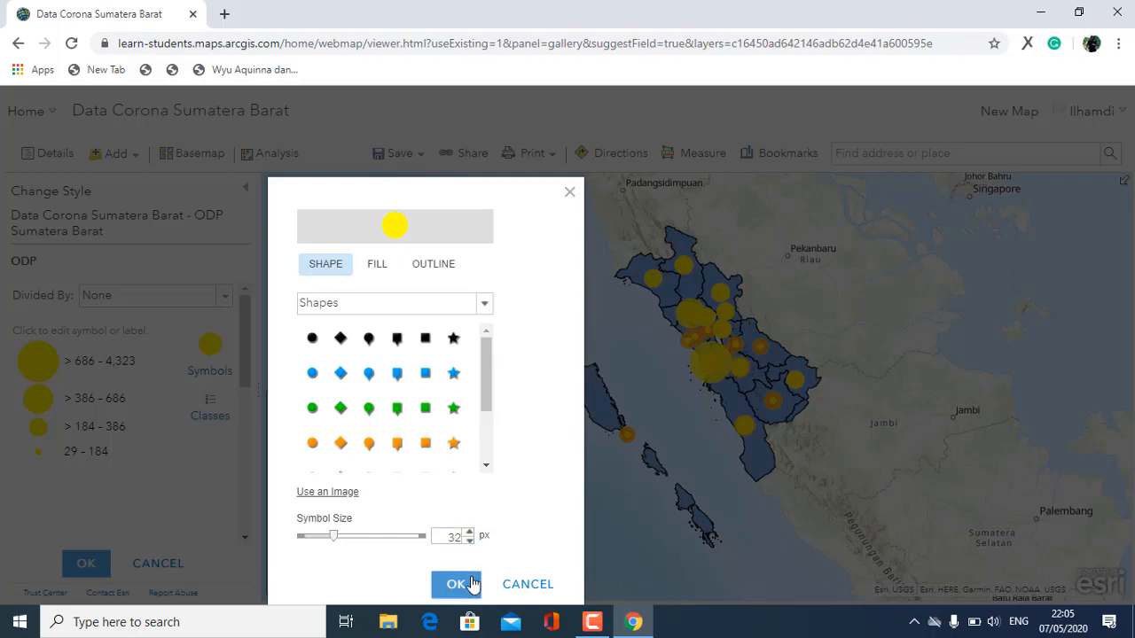
- Set the ODP layer's symbol sizes to 35 px for the > 184 - 386 class and 38 px for the > 386 - 686 class
left_click(35, 426)
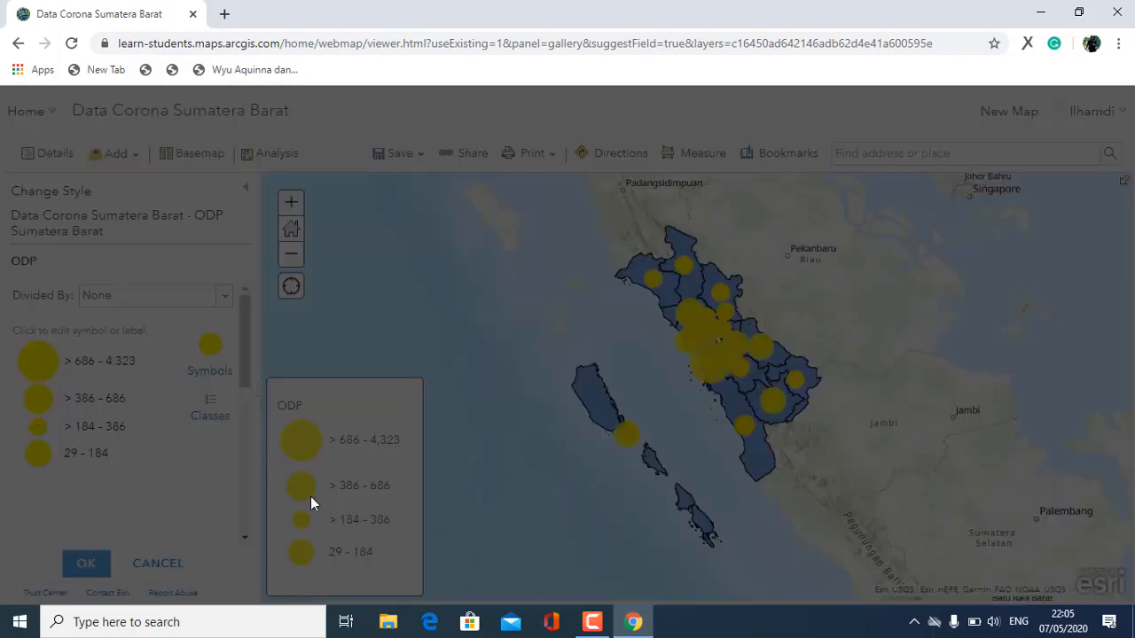
double_click(446, 526)
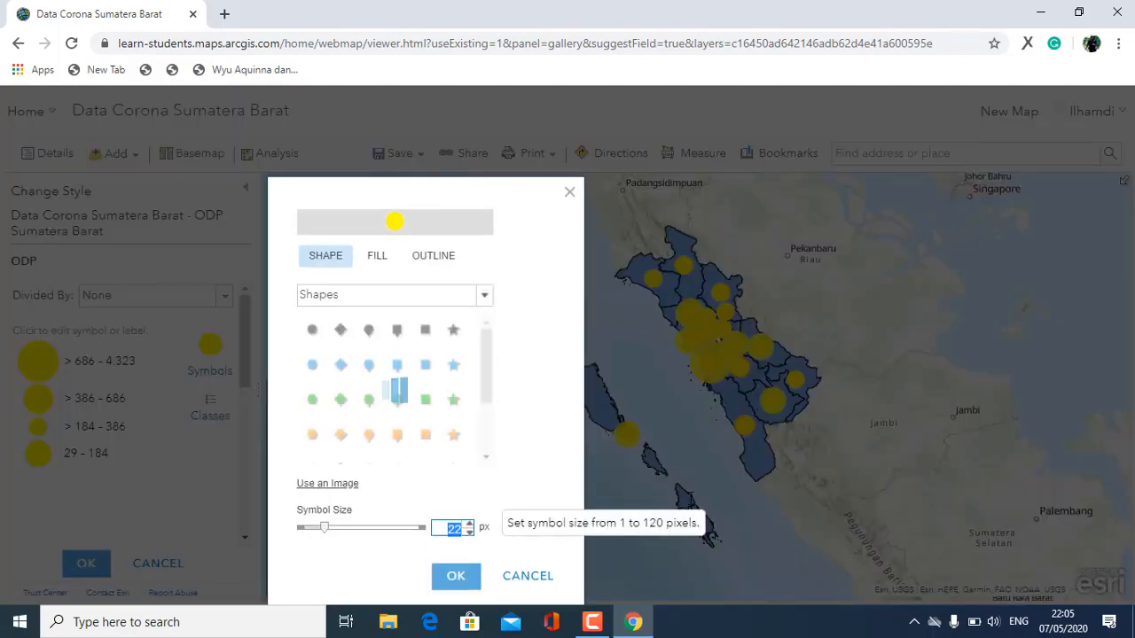
type("35")
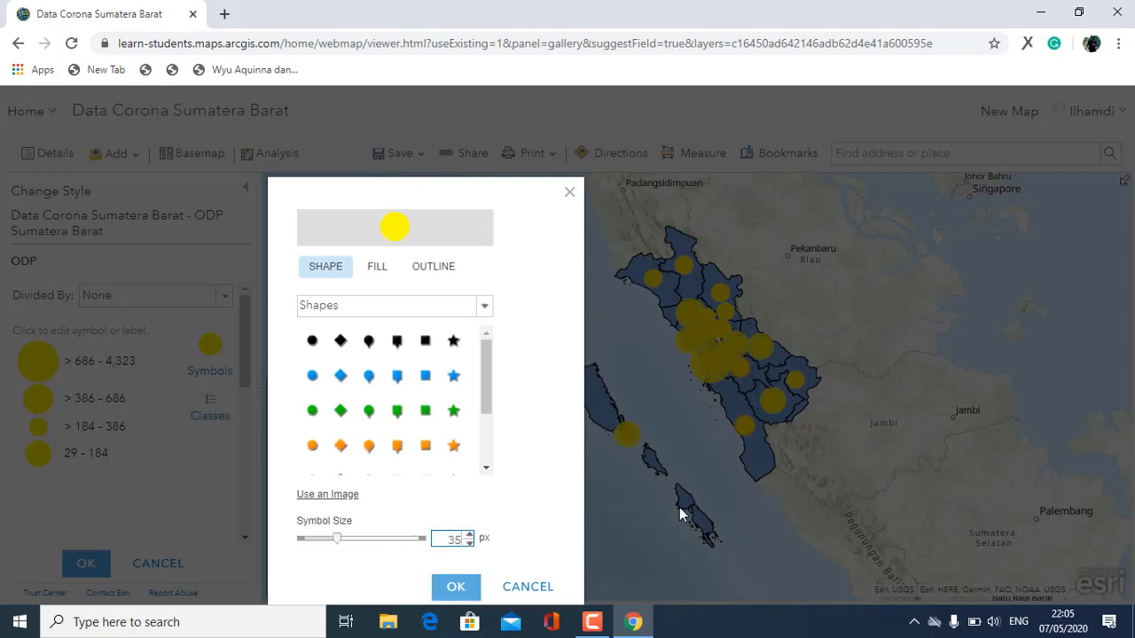
left_click(468, 587)
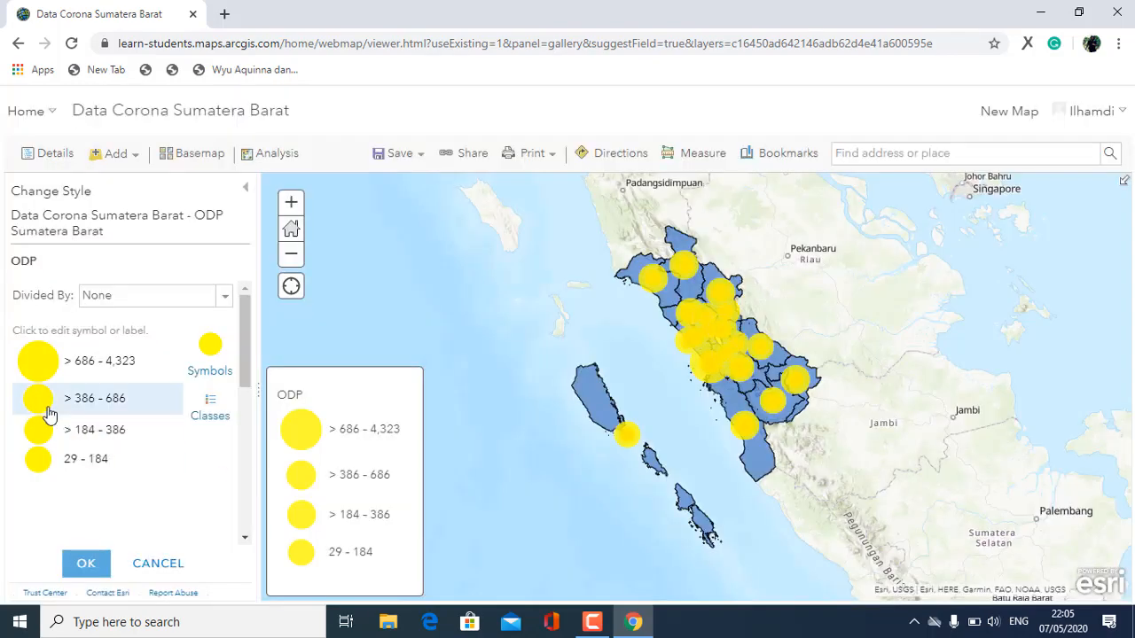
left_click(47, 408)
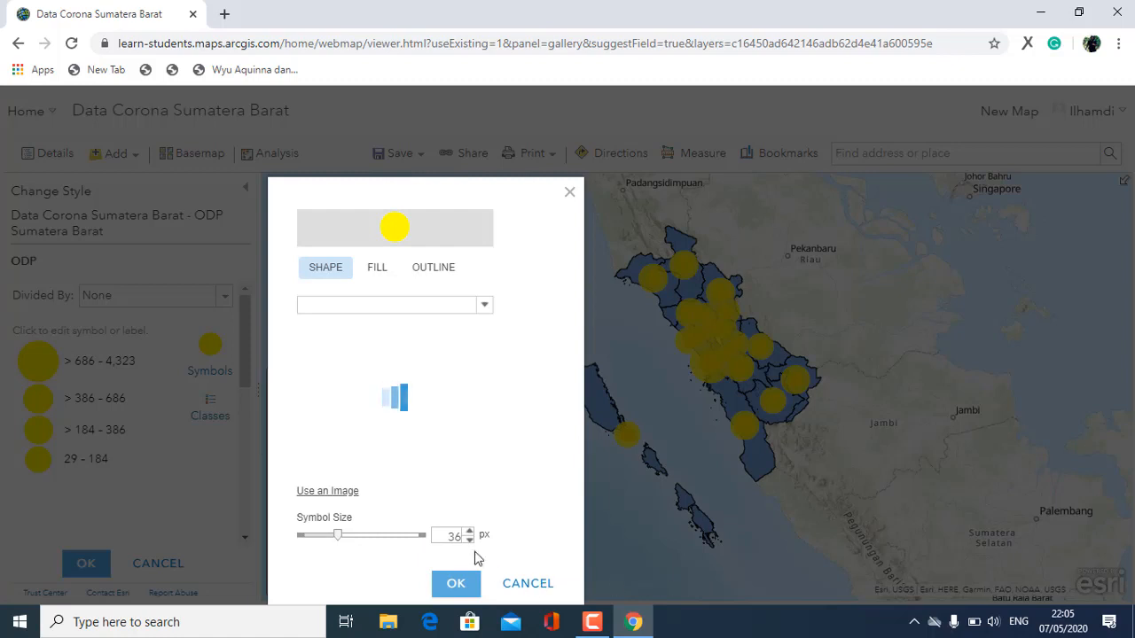
double_click(456, 541)
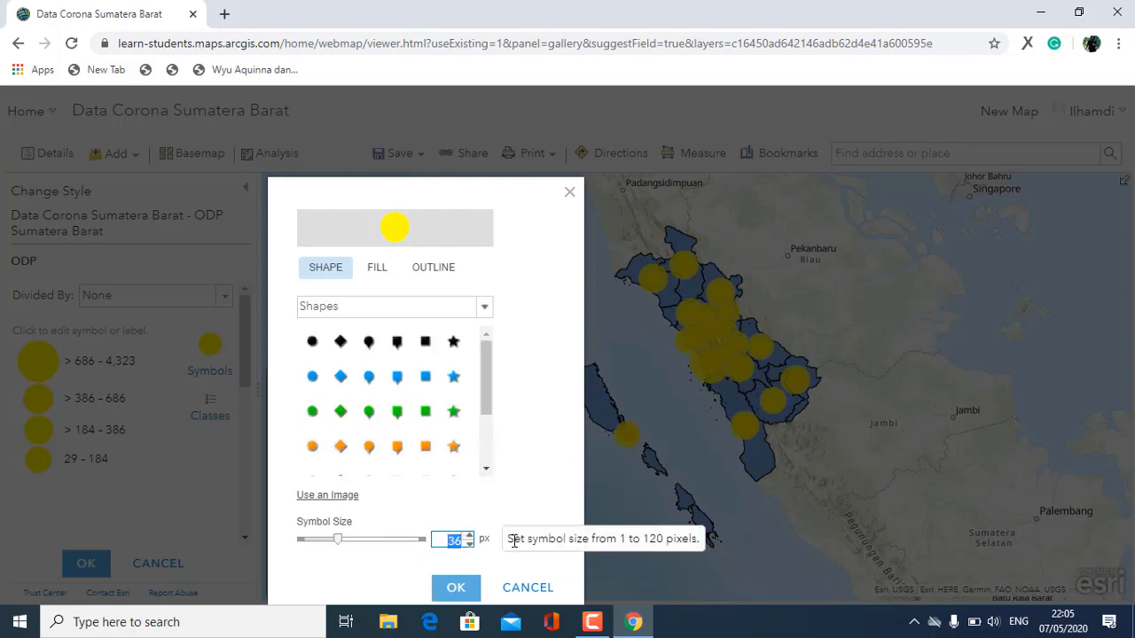
type("38")
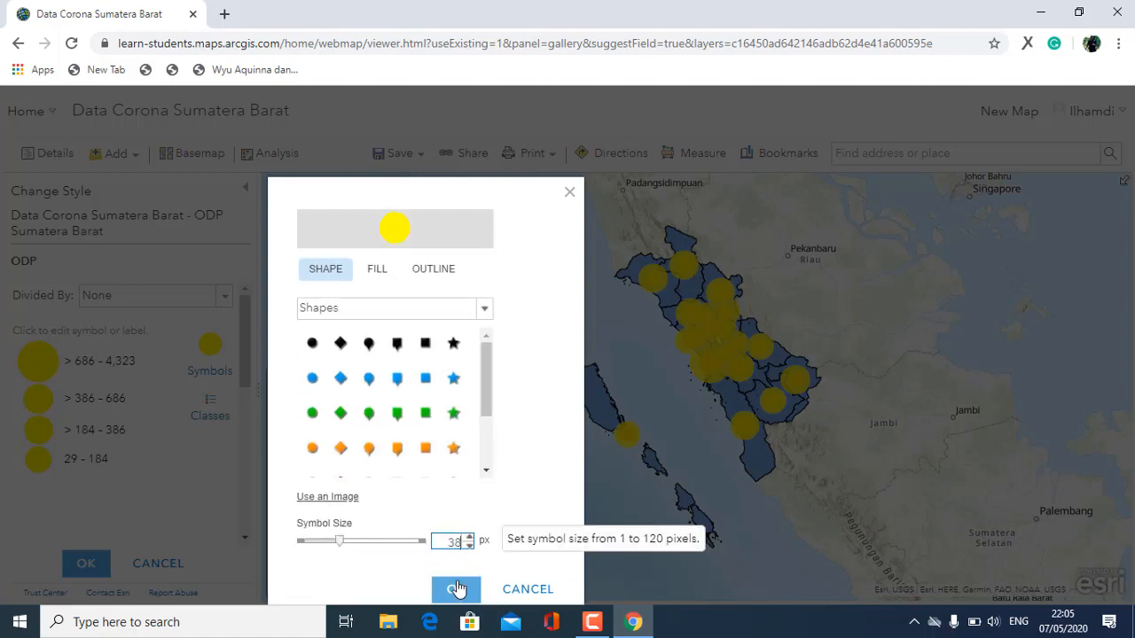
left_click(457, 589)
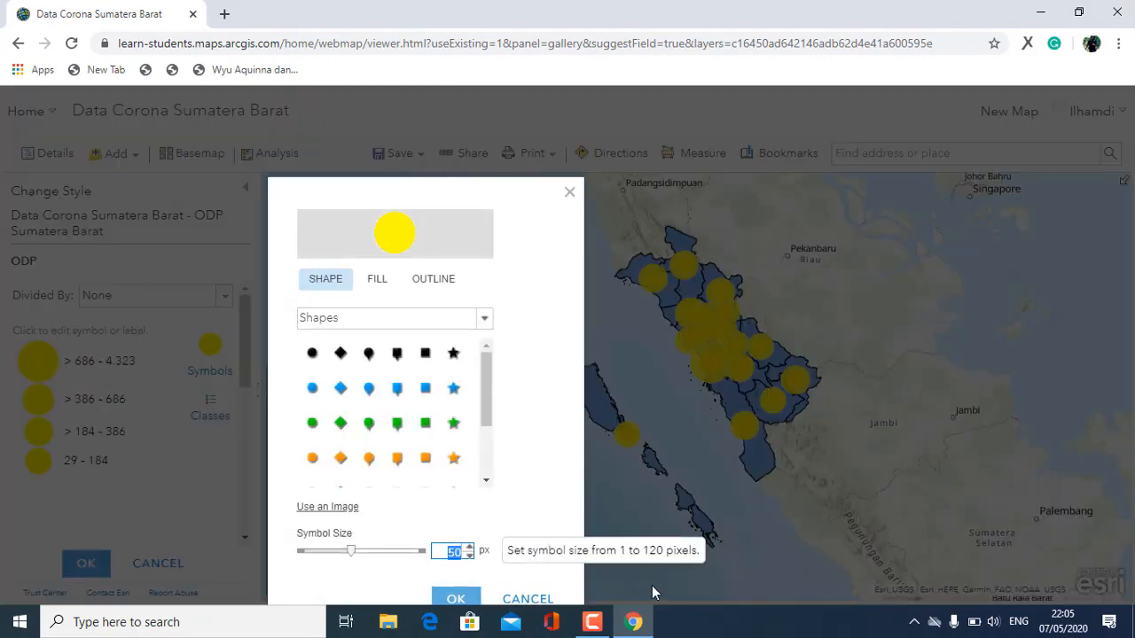
- Set the symbol size of the ODP layer's > 686 - 4,323 class to 41 px and finish styling that layer
type("41")
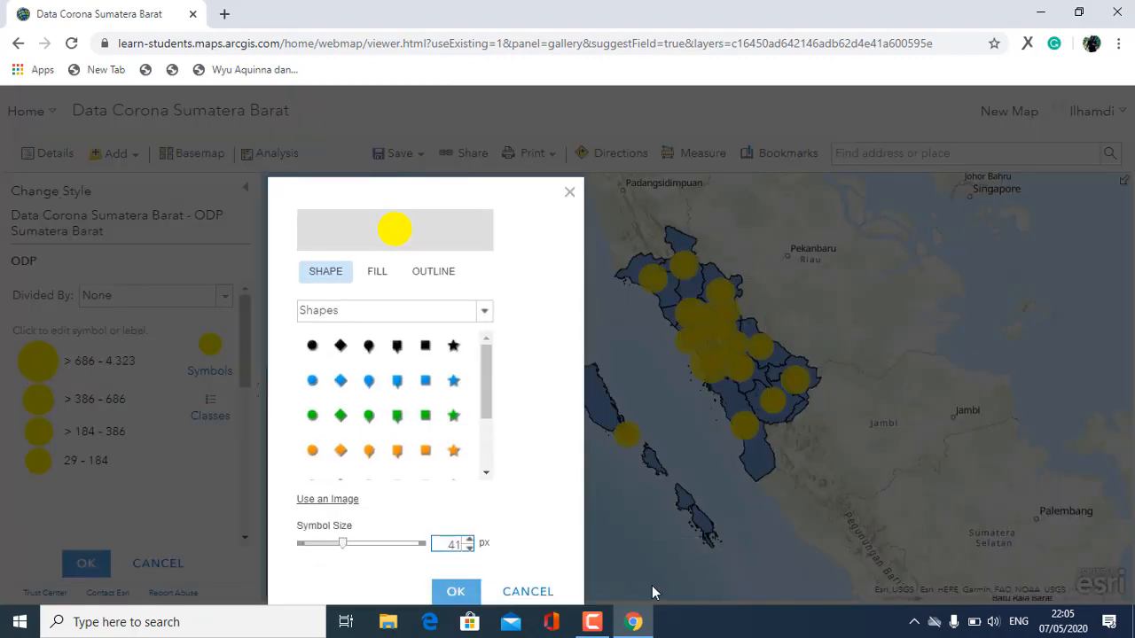
left_click(470, 593)
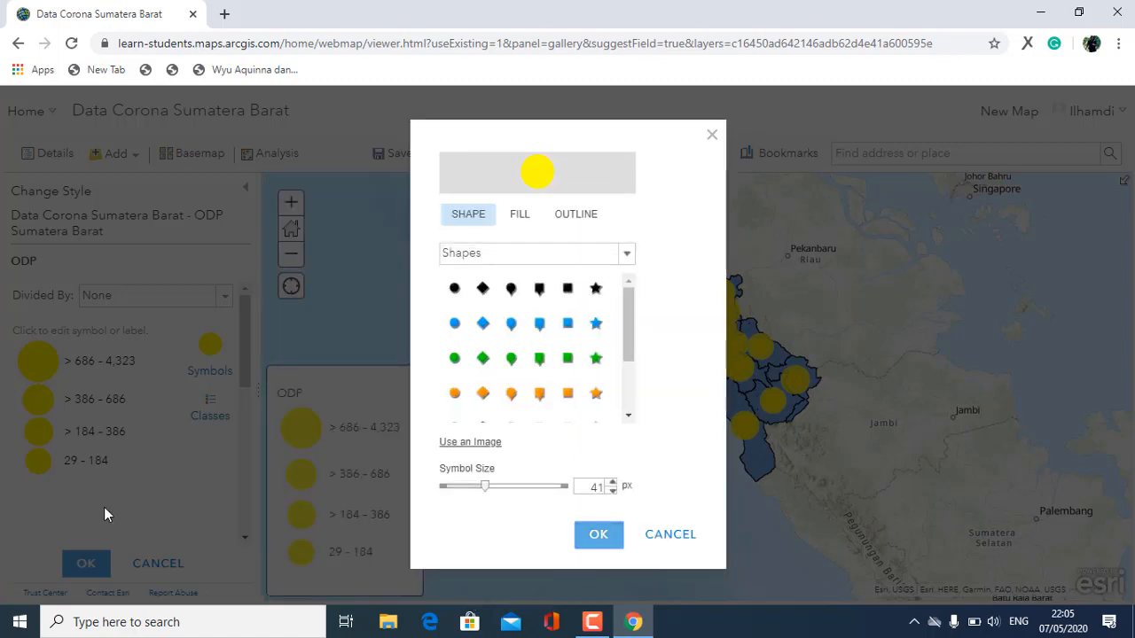
left_click(614, 536)
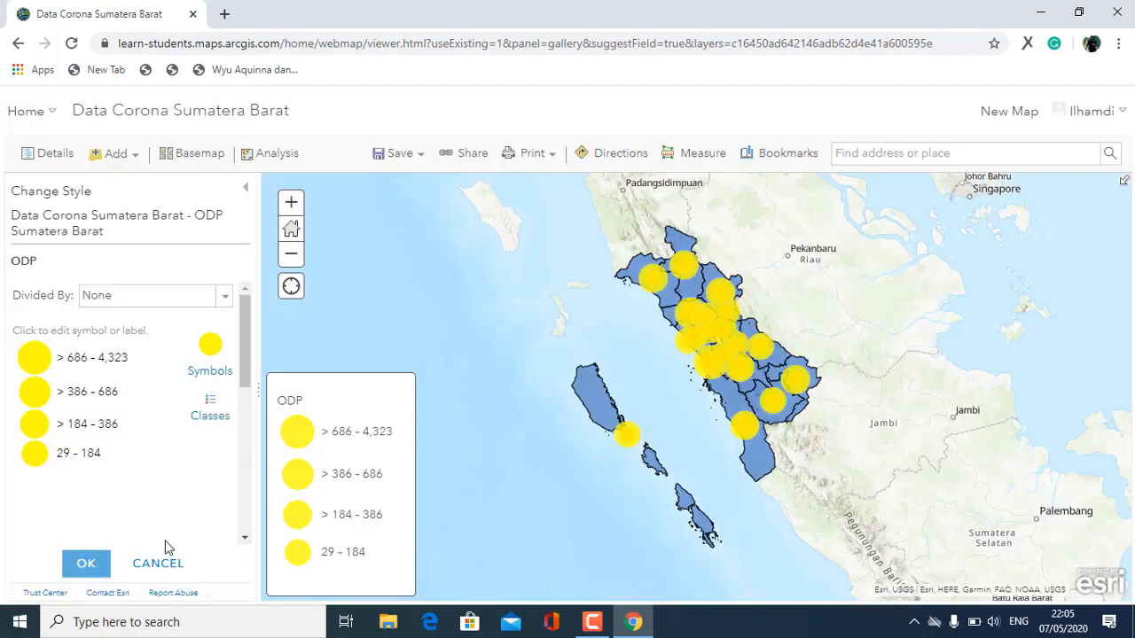
left_click(86, 566)
left_click(86, 564)
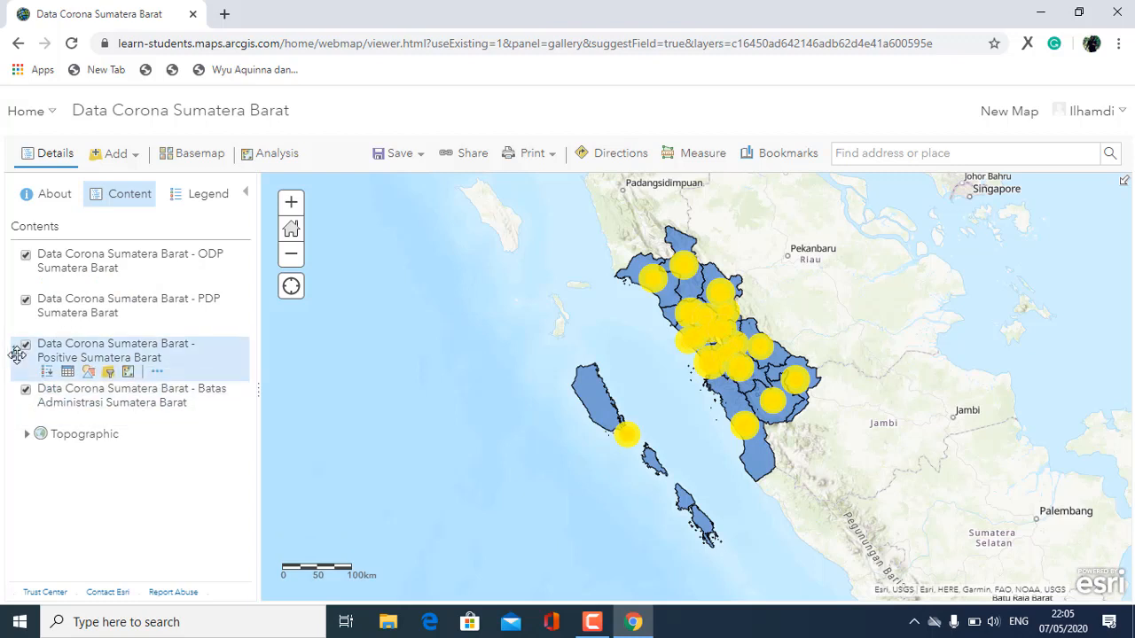
- Reorder the map layers so Positive is uppermost, followed by PDP and ODP, above Batas Administrasi
left_click_drag(17, 354, 27, 270)
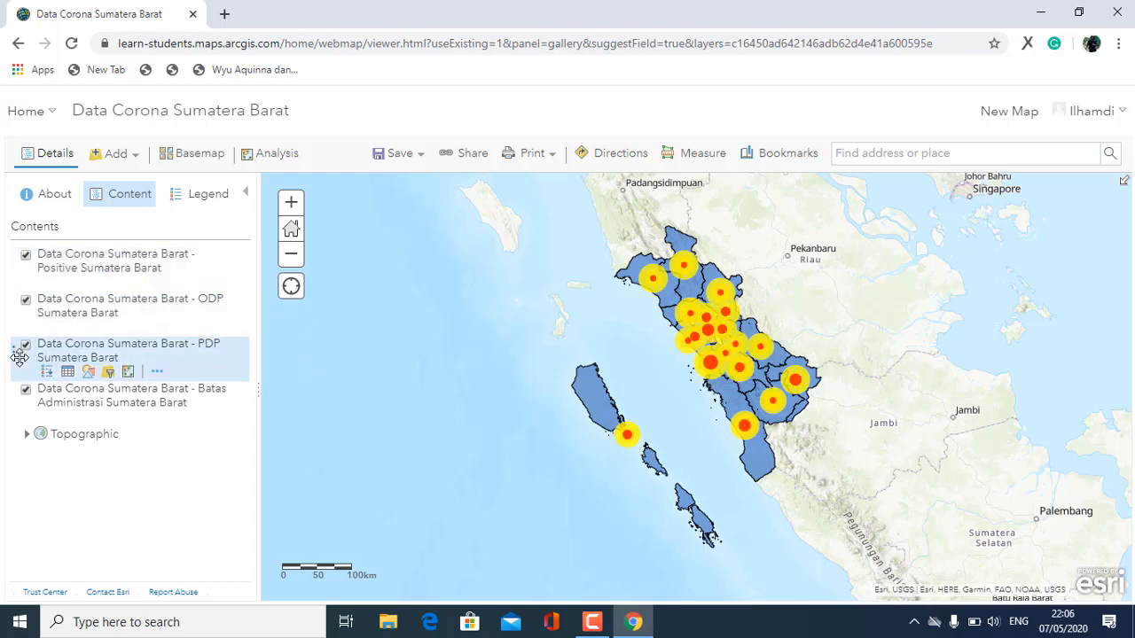
left_click_drag(15, 351, 17, 291)
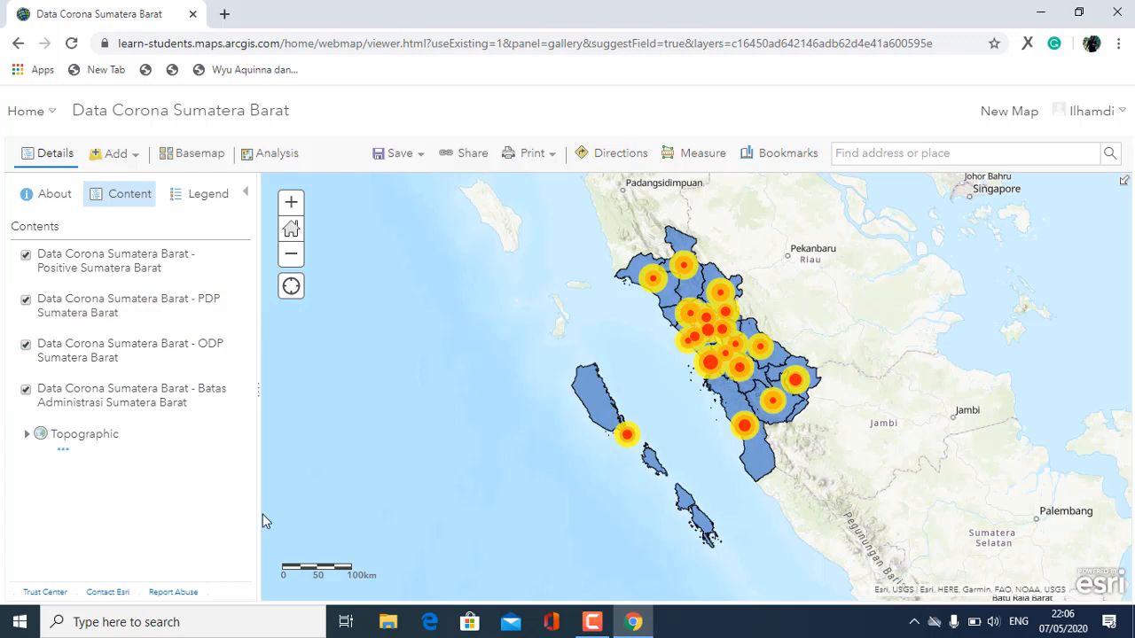
- Style the Batas Administrasi layer by the Kabupaten attribute with the Location (Single symbol) drawing style and show its style options
mouse_move(100, 419)
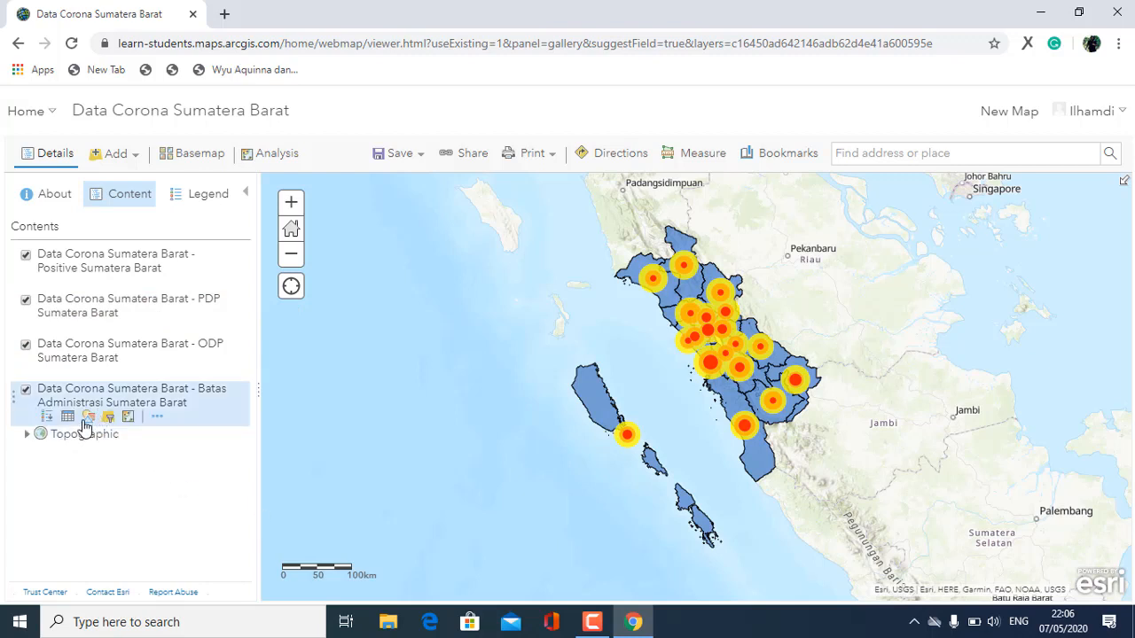
left_click(87, 419)
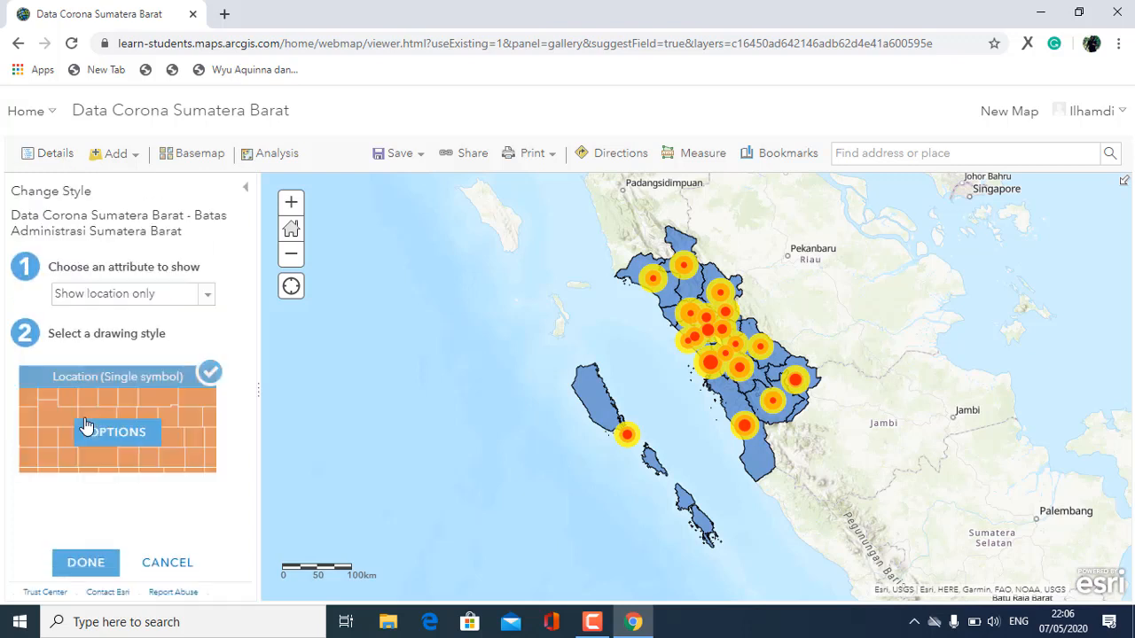
left_click(204, 293)
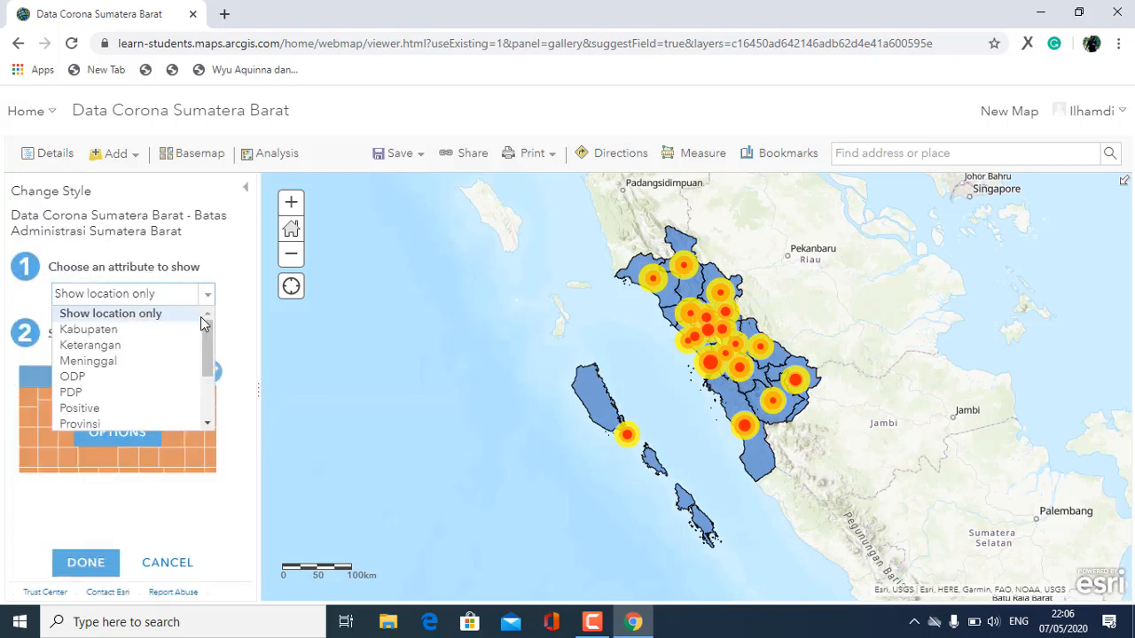
left_click(200, 330)
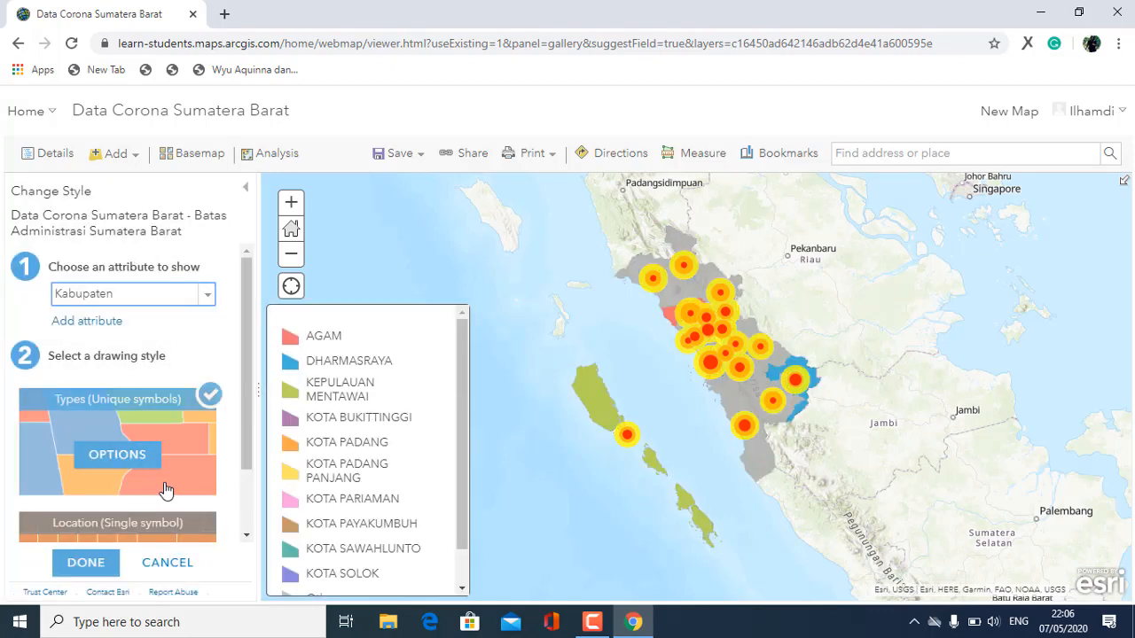
scroll(249, 376, "down", 2)
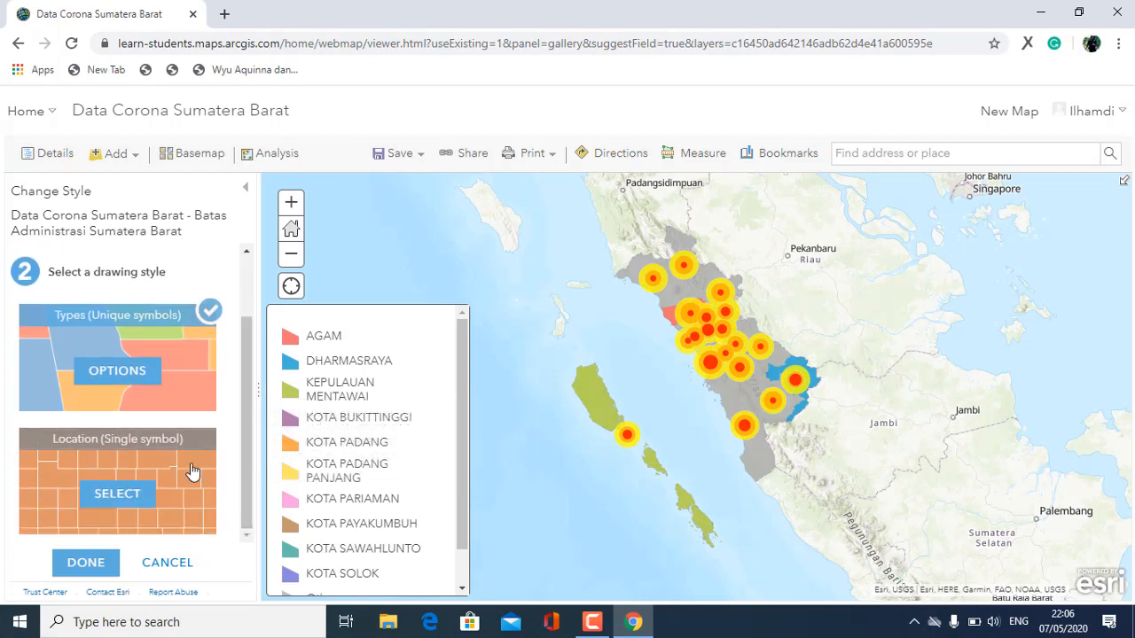
left_click(119, 495)
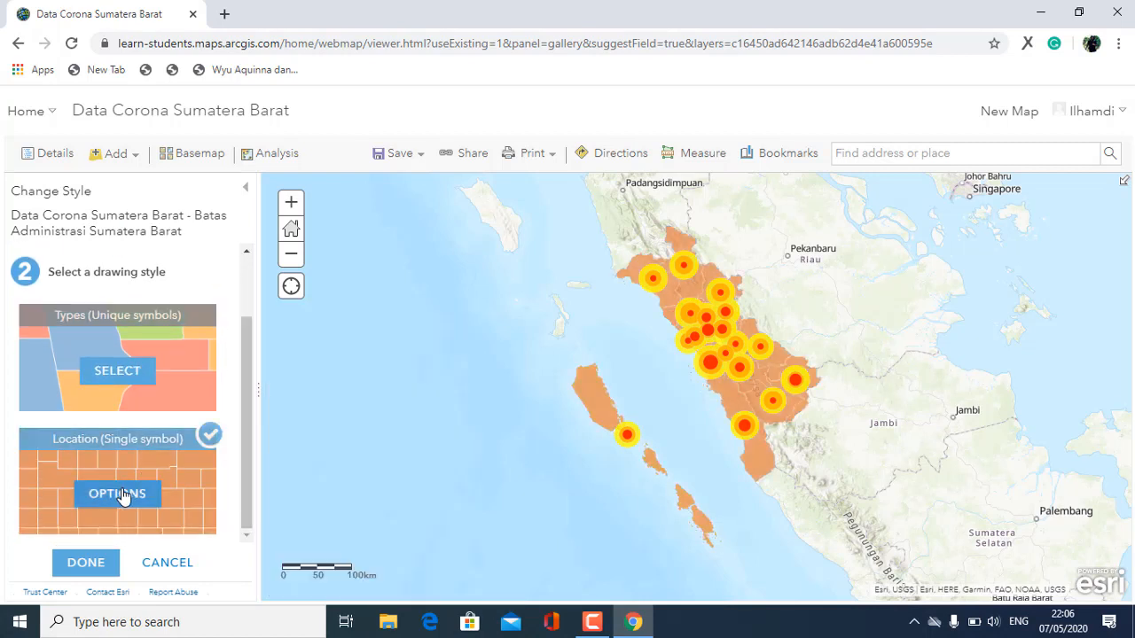
left_click(132, 499)
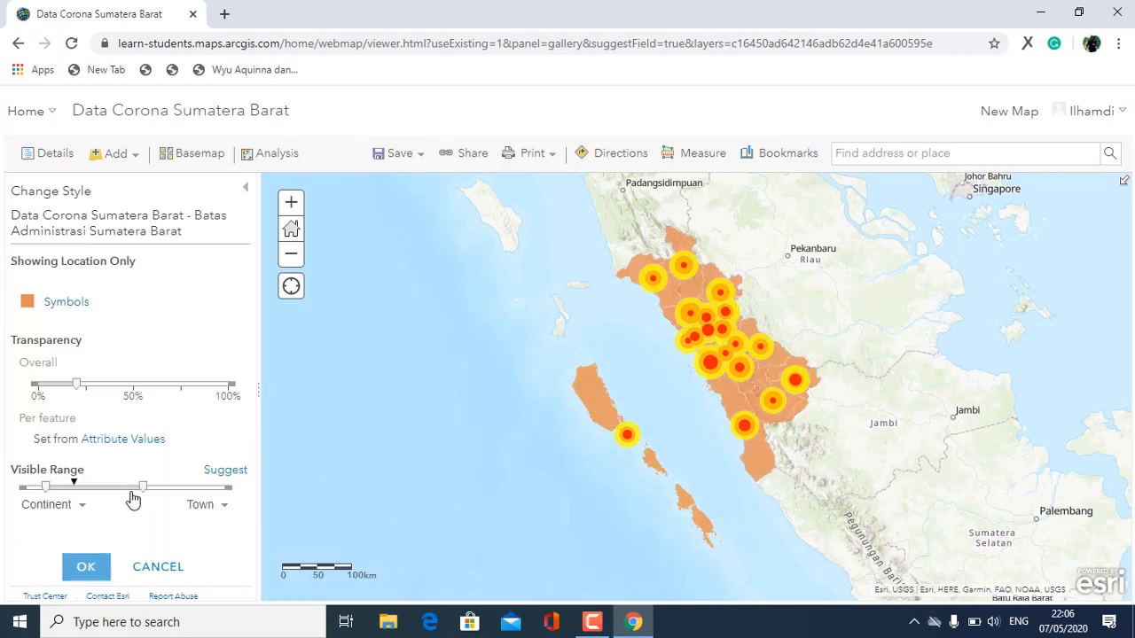
- Give the Batas Administrasi symbol fill #EBEBEB and outline #858585 with outline transparency about 28%, and finish styling the layer
left_click(29, 304)
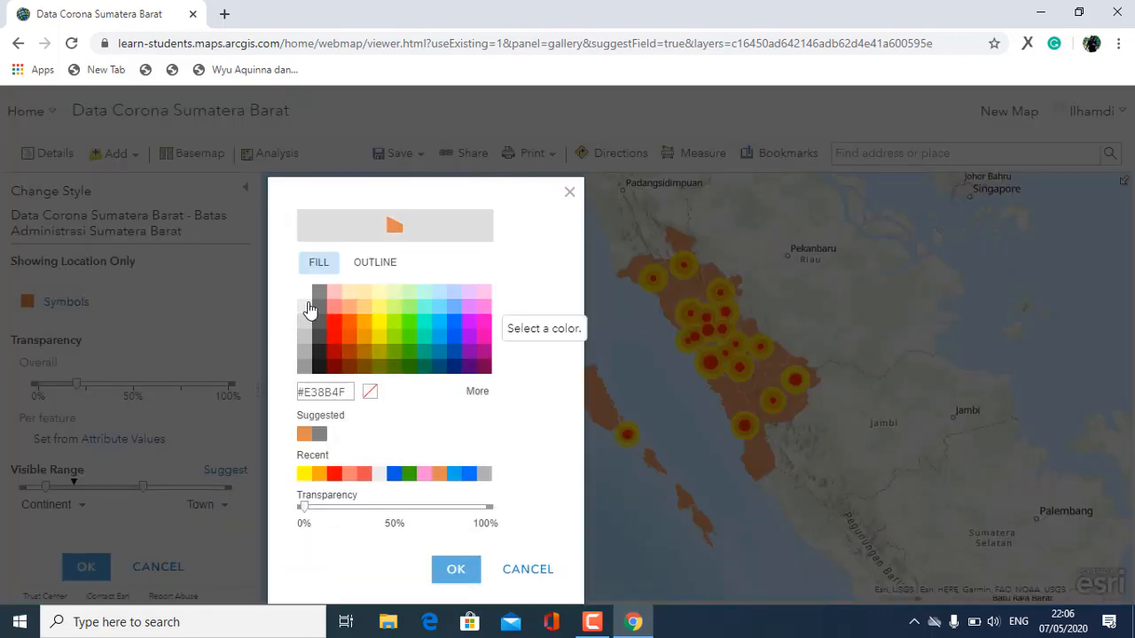
left_click(307, 305)
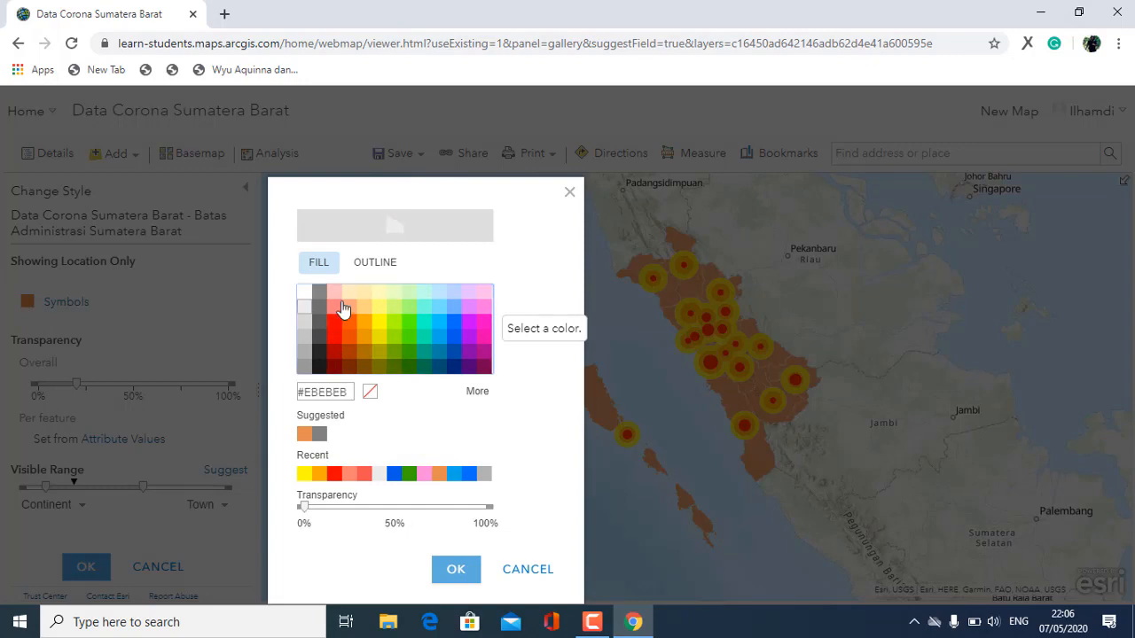
left_click(363, 263)
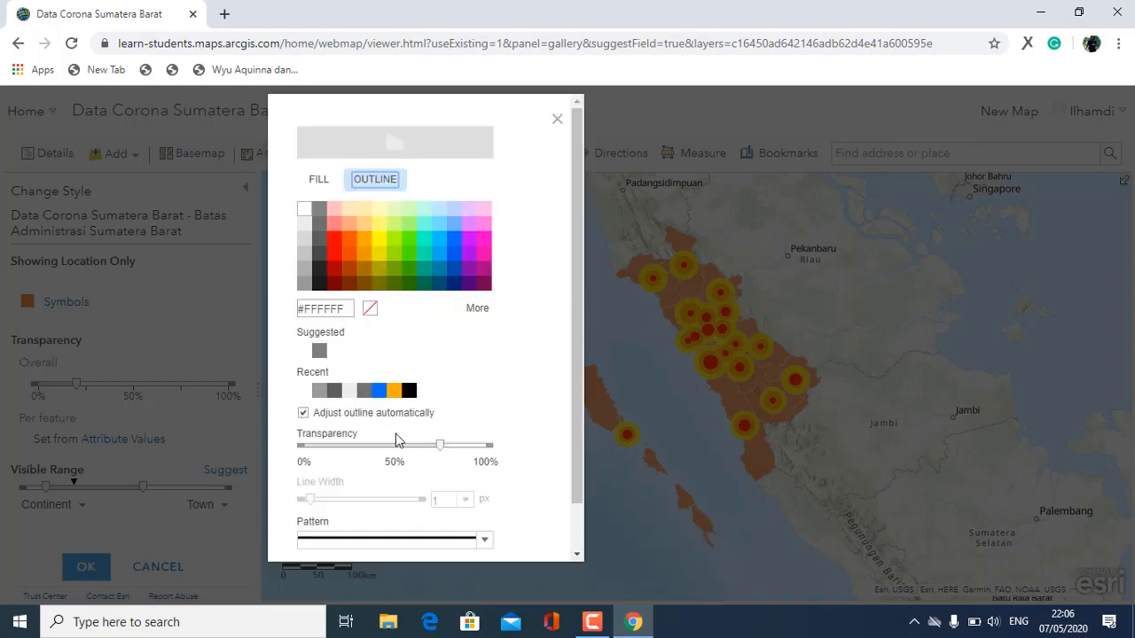
left_click(318, 213)
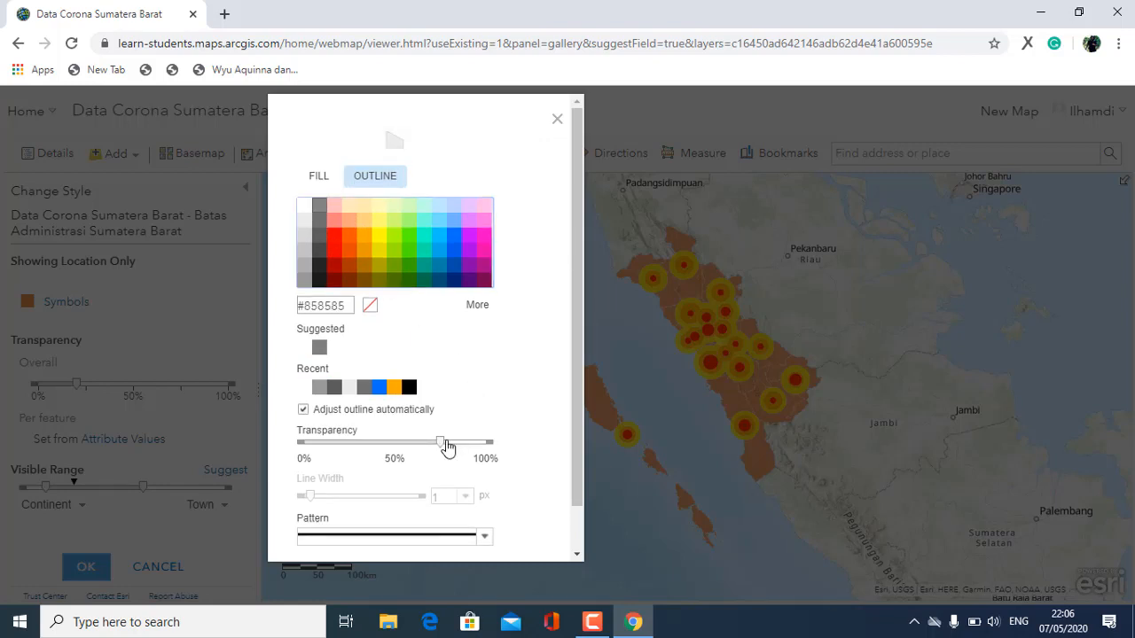
left_click_drag(443, 446, 354, 444)
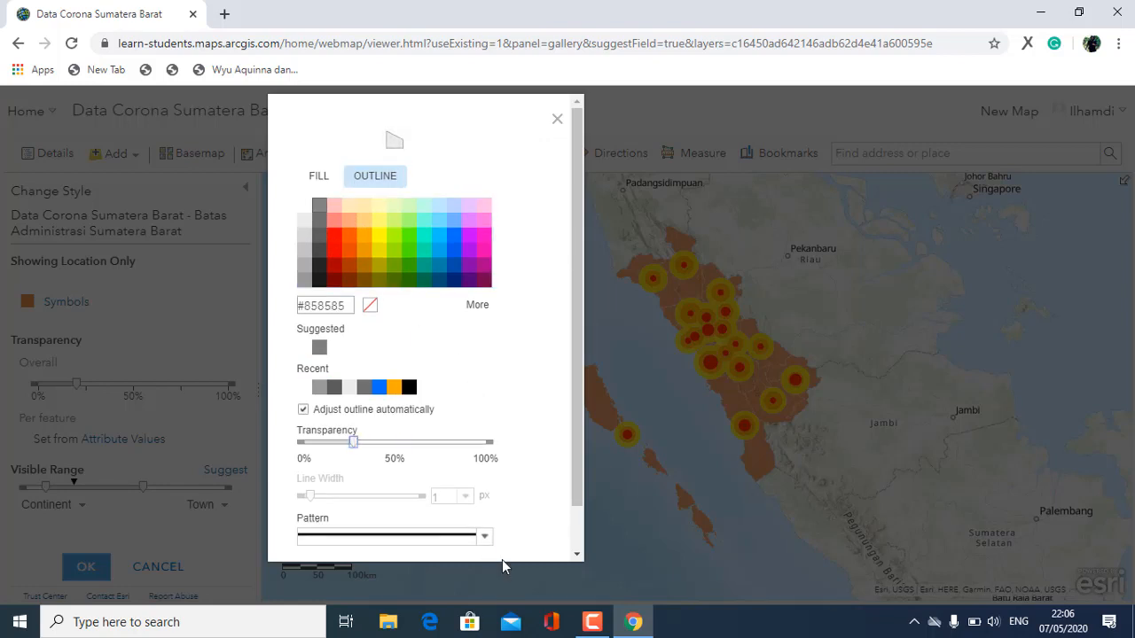
scroll(504, 549, "down", 1)
left_click(470, 542)
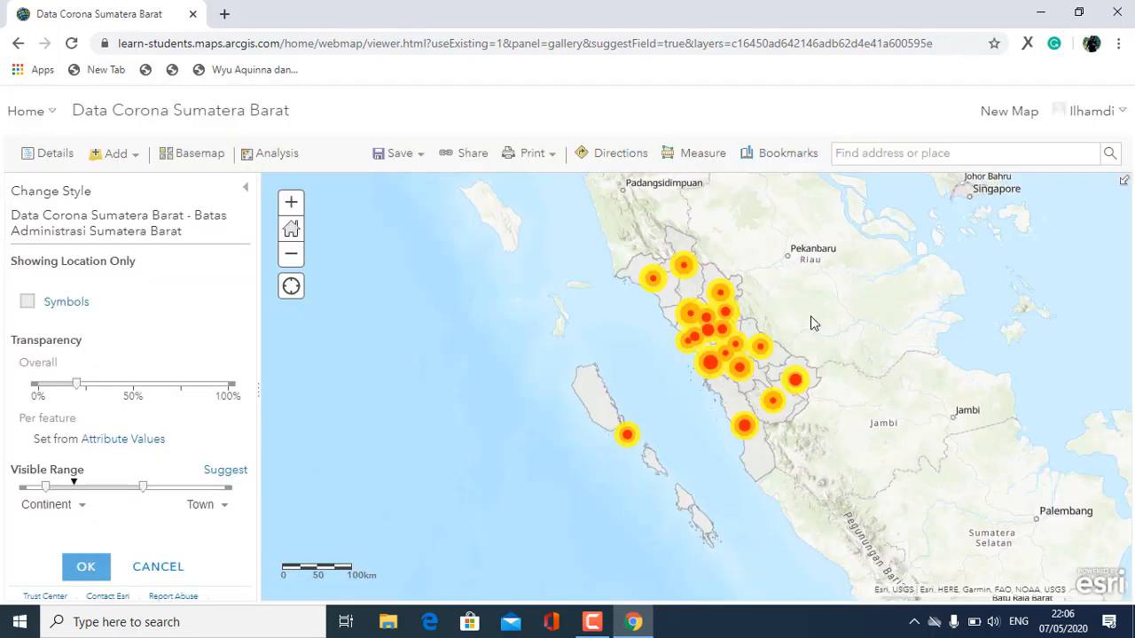
left_click(92, 566)
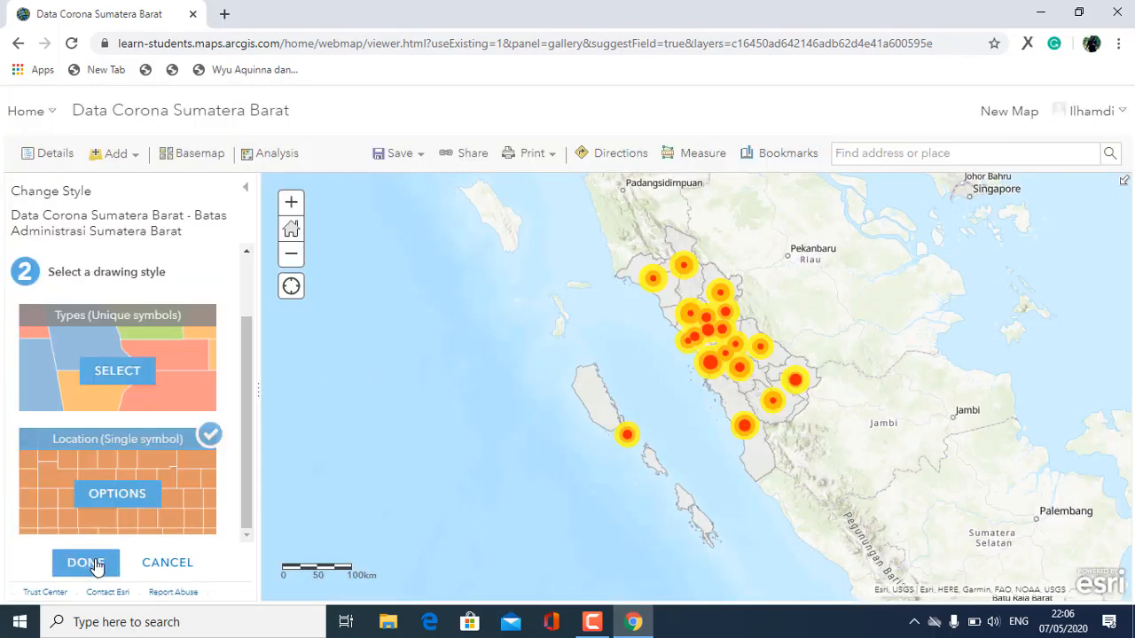
left_click(86, 563)
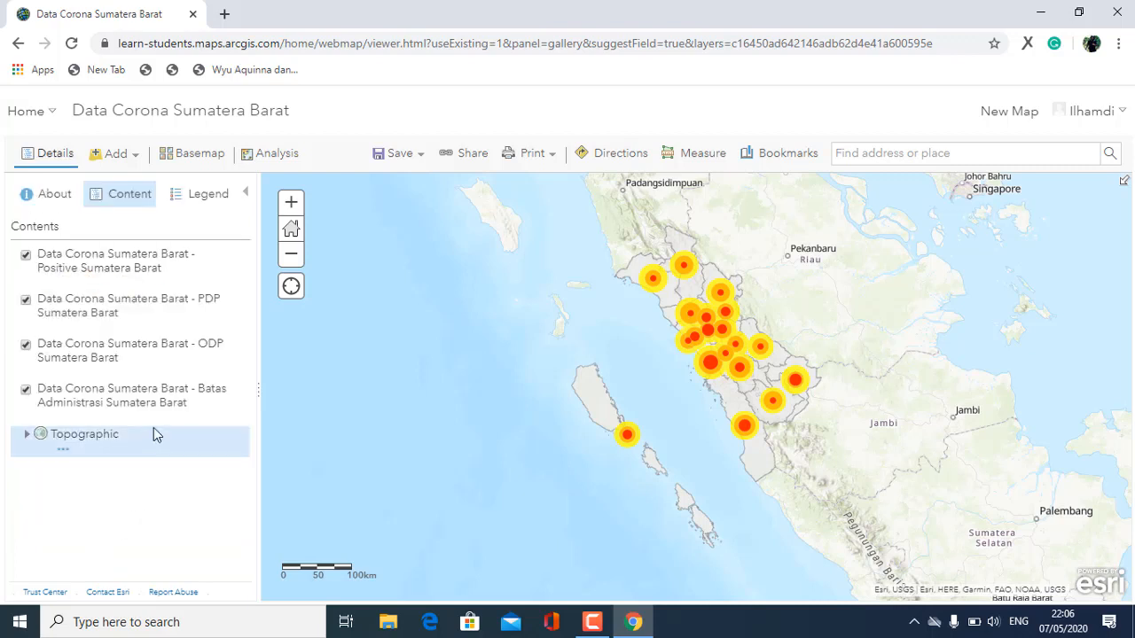
- Create labels for the Batas Administrasi layer from the Kabupaten field with text size 8
mouse_move(162, 399)
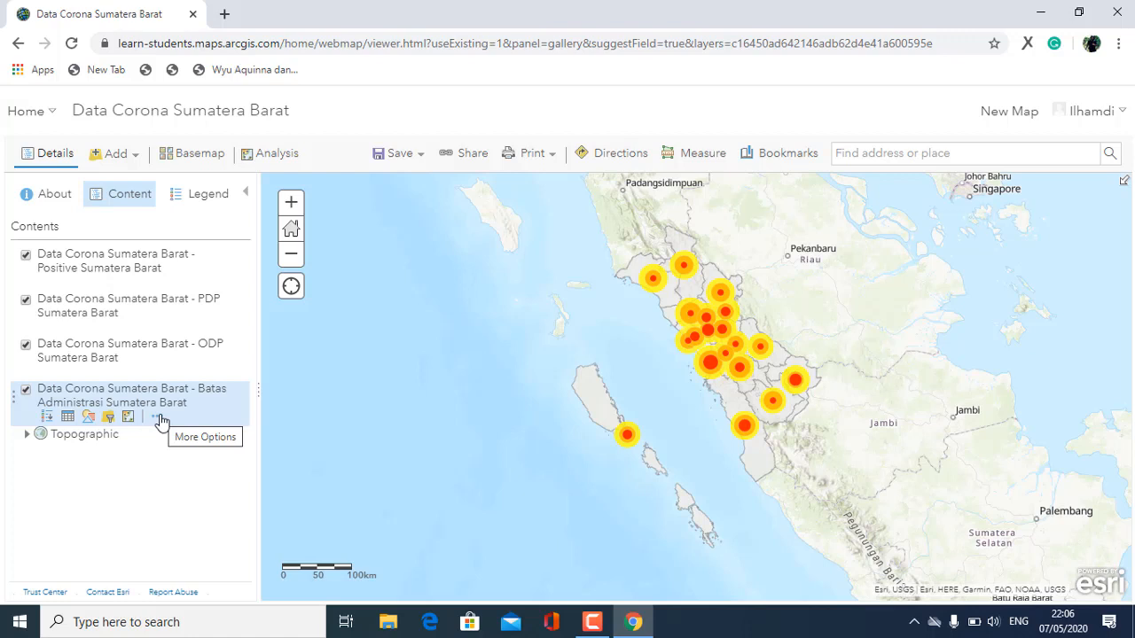
left_click(158, 418)
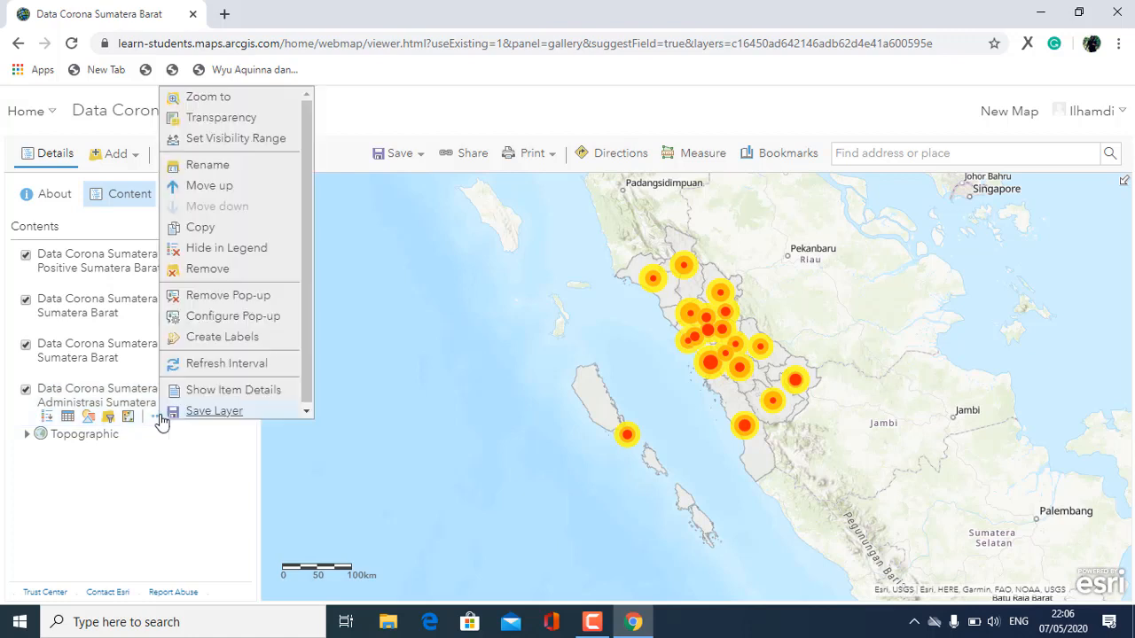
left_click(240, 345)
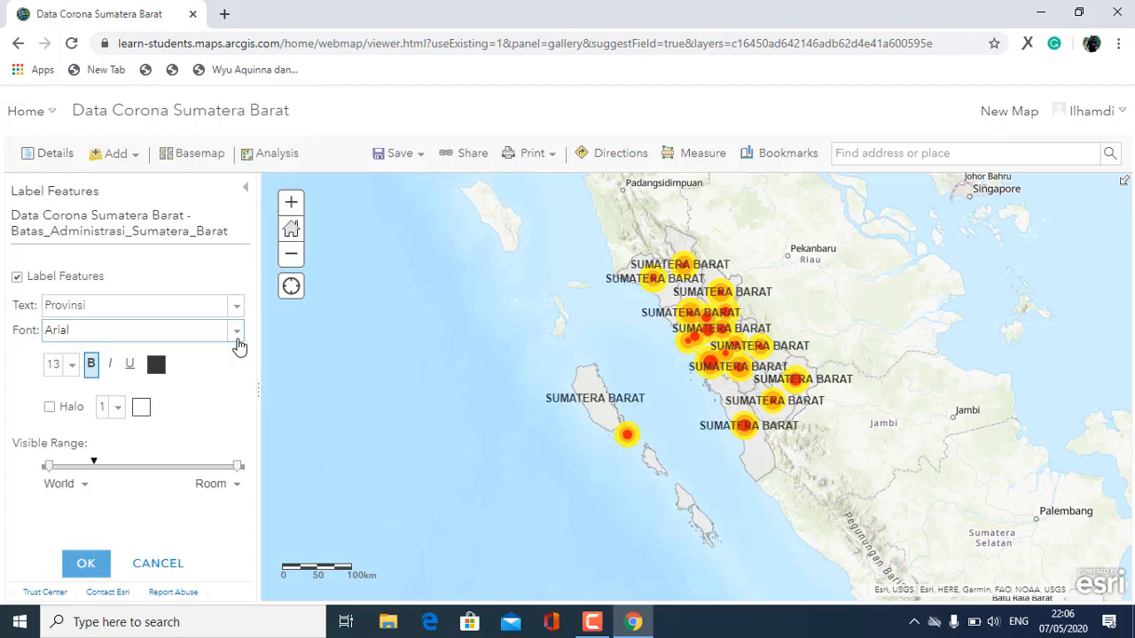
left_click(126, 313)
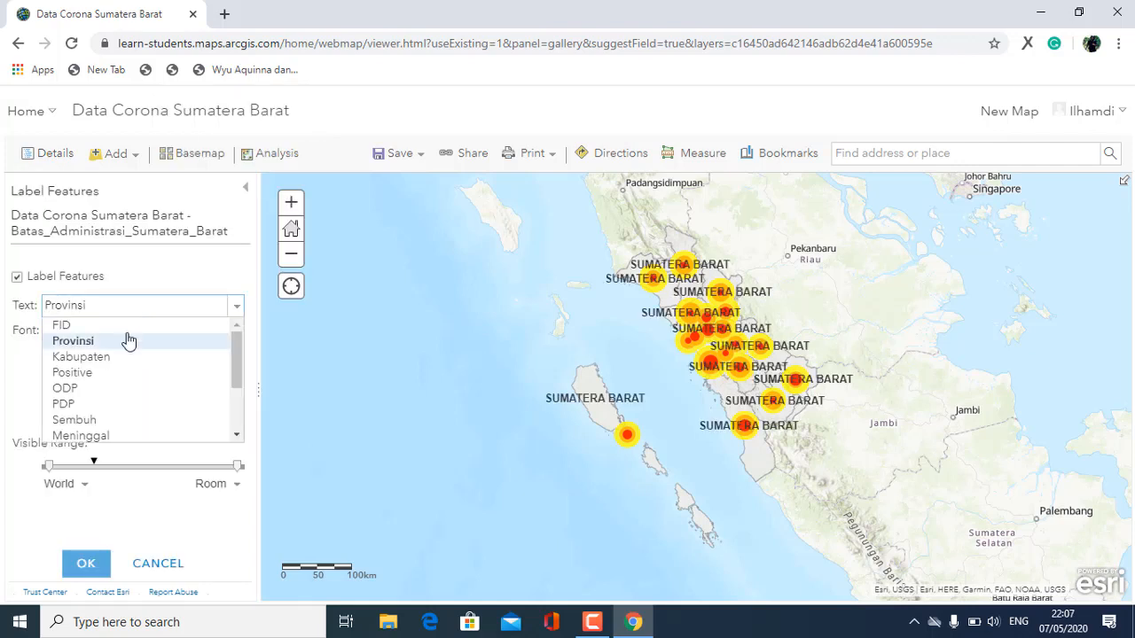
left_click(127, 358)
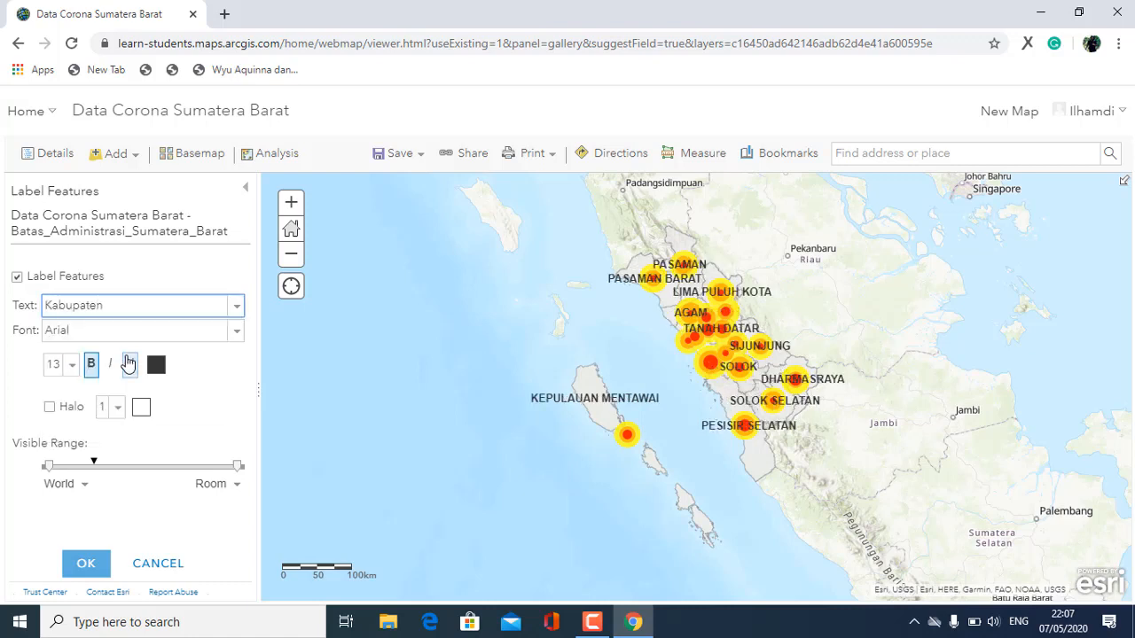
left_click(69, 366)
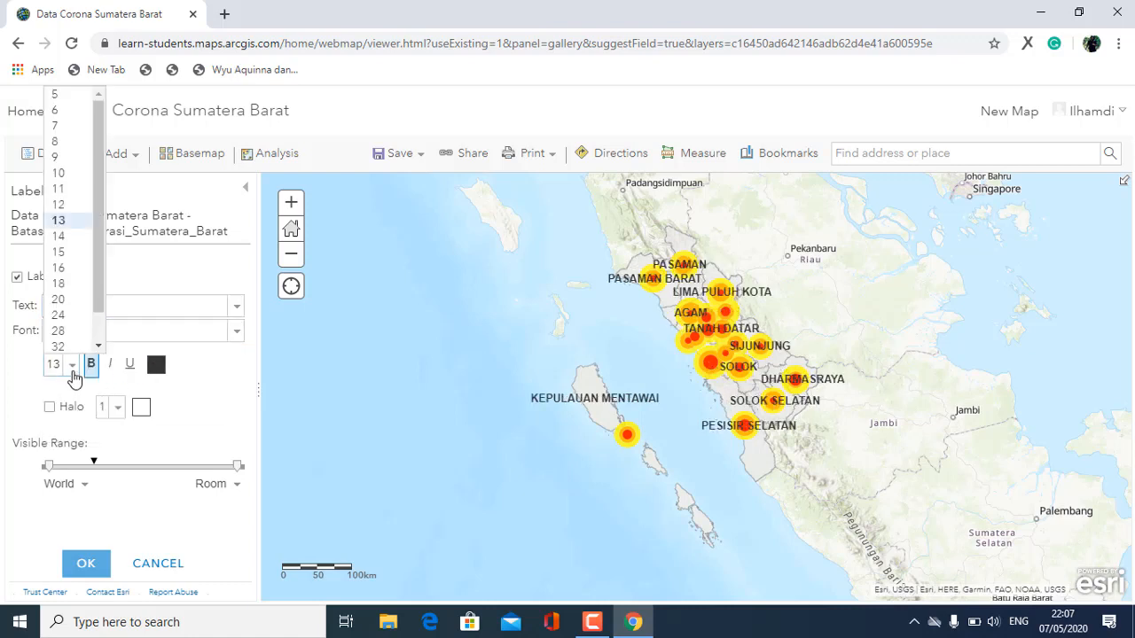
left_click(73, 143)
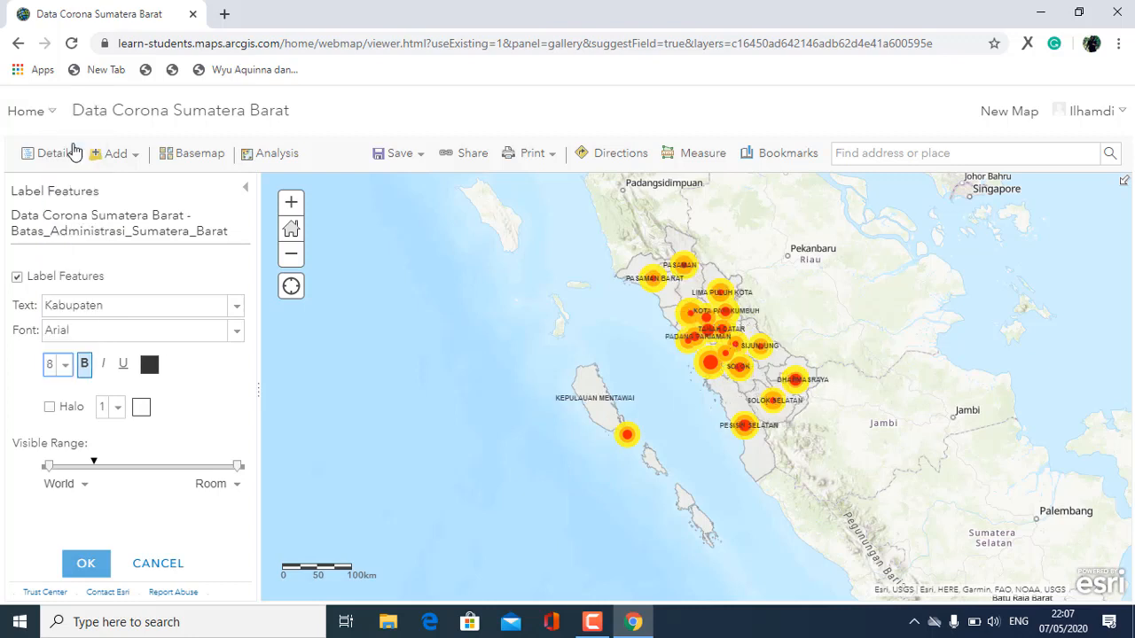
- Try a light orange and a darker orange as the text colour of the Kabupaten labels
left_click(149, 366)
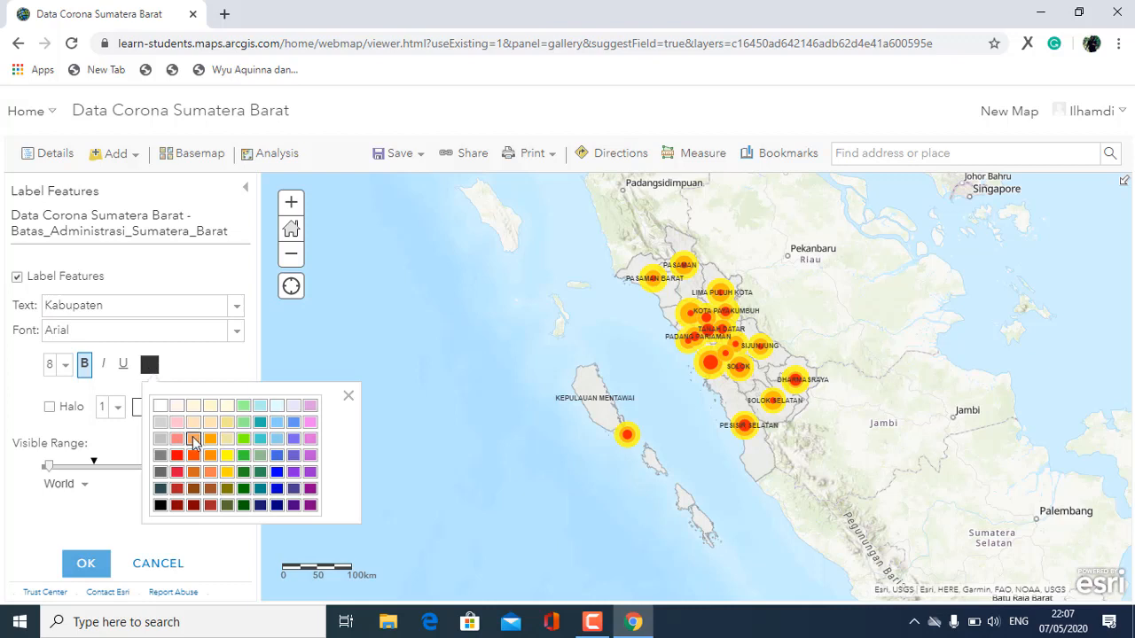
left_click(195, 440)
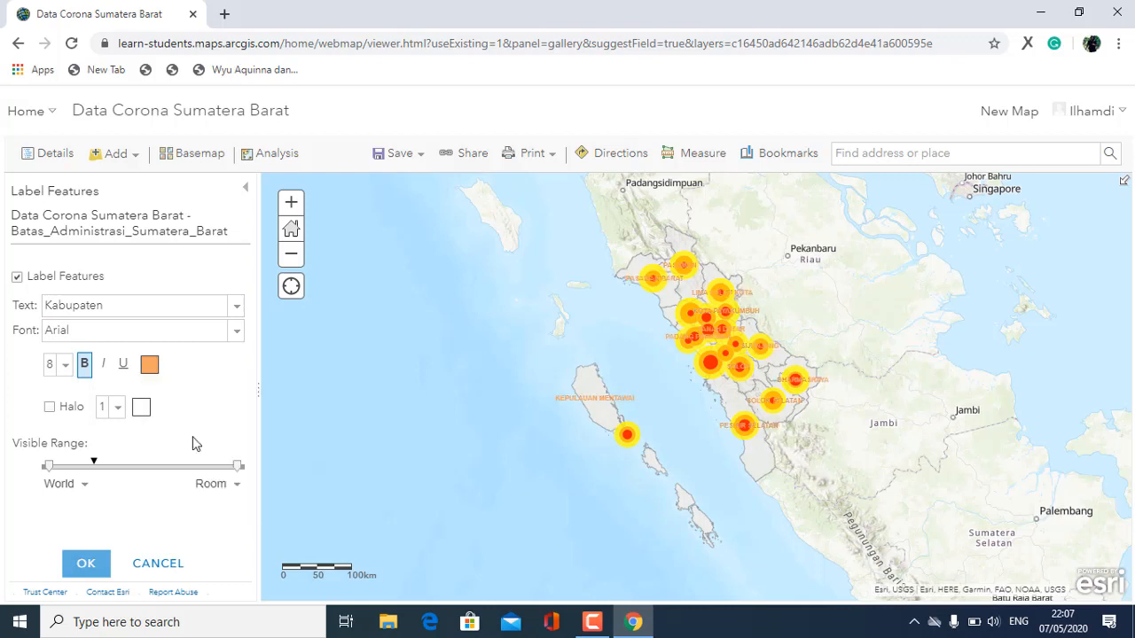
left_click(149, 367)
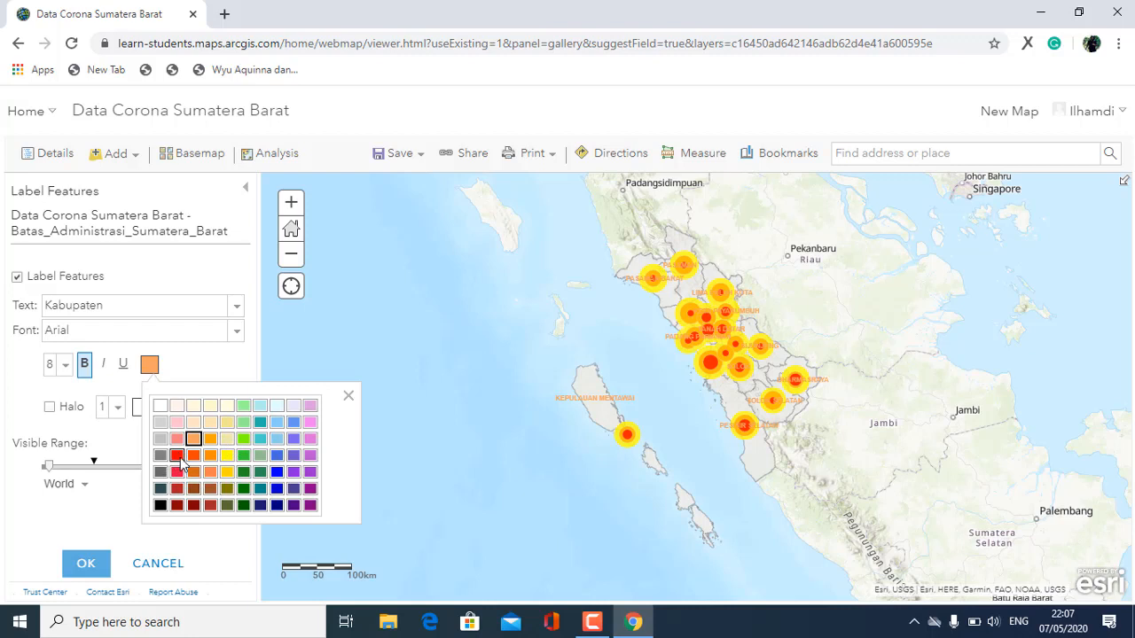
left_click(196, 476)
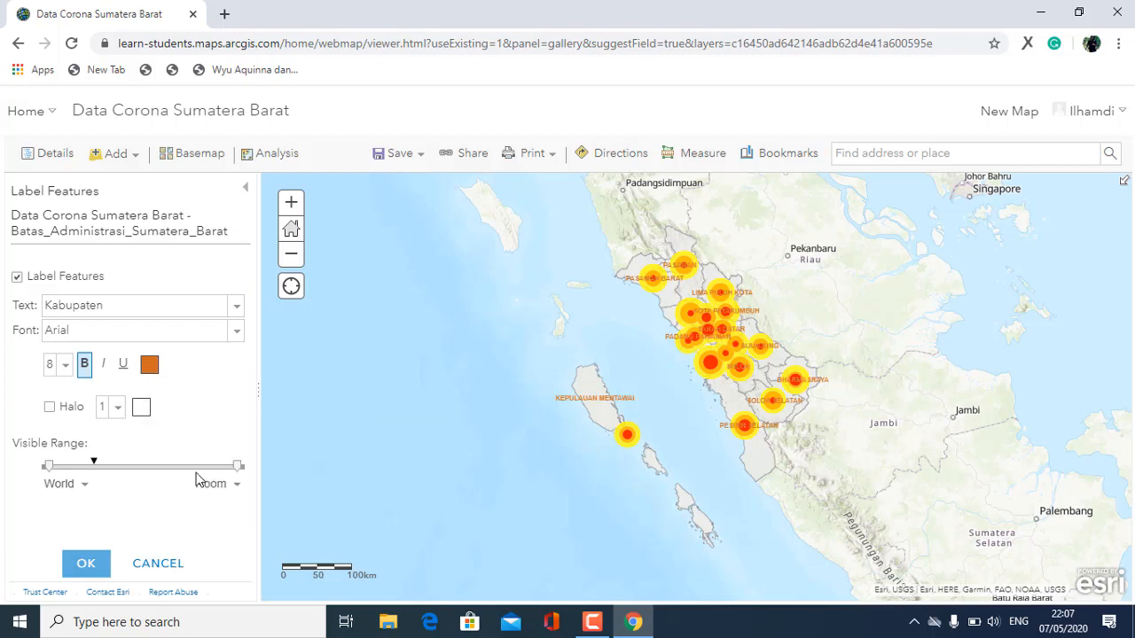
- Set the Kabupaten label colour to dark slate, turn on the labels' halo and apply the label settings
left_click(148, 368)
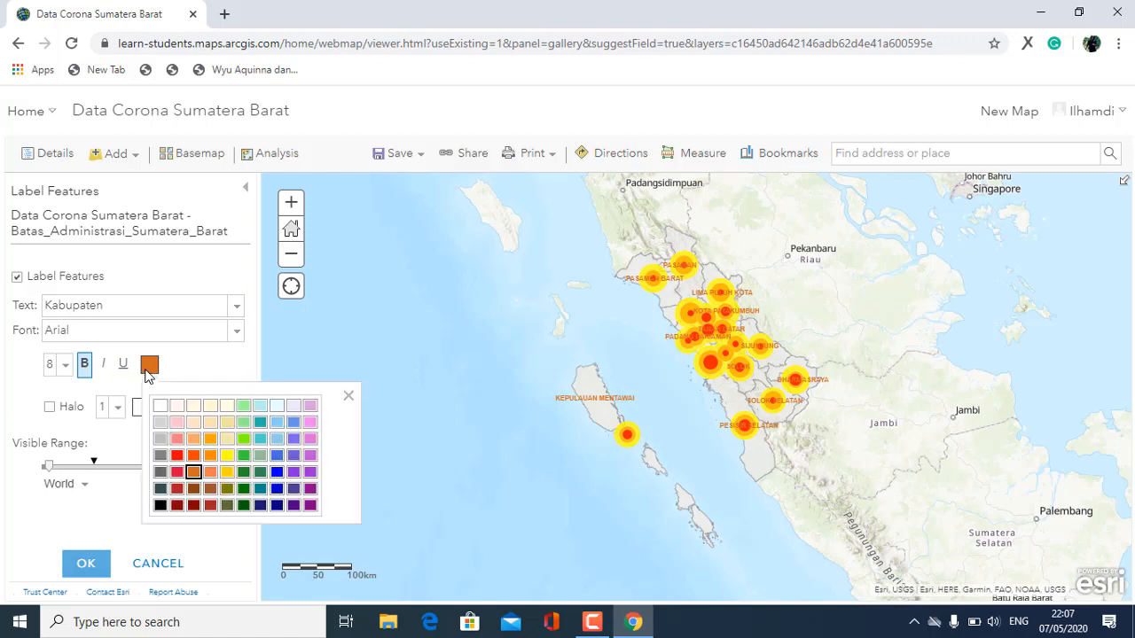
left_click(161, 490)
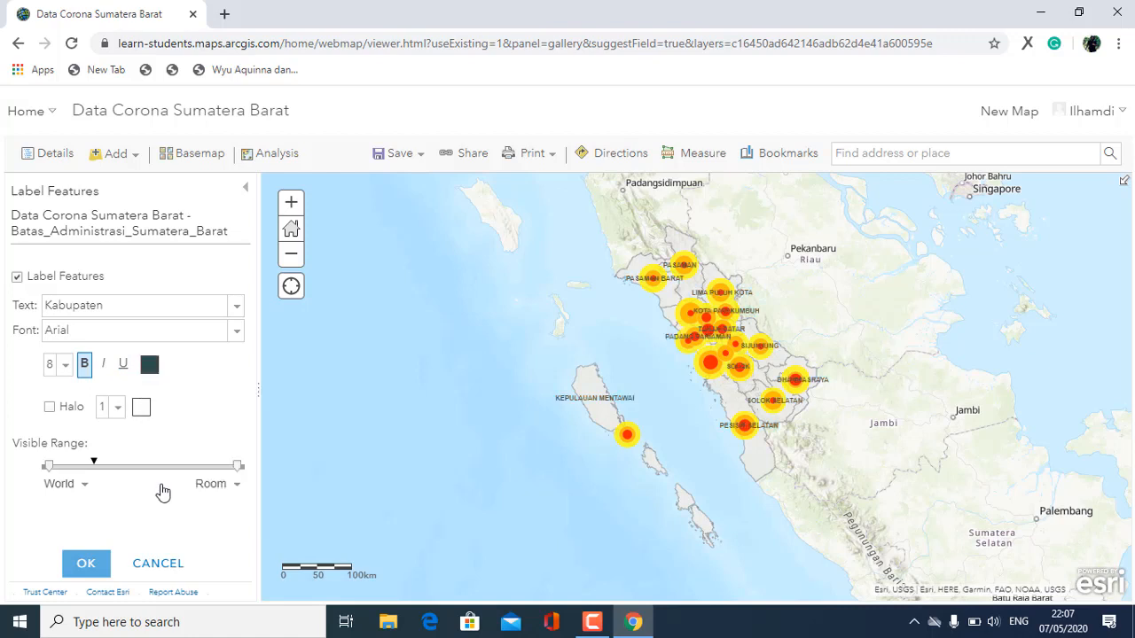
left_click(50, 407)
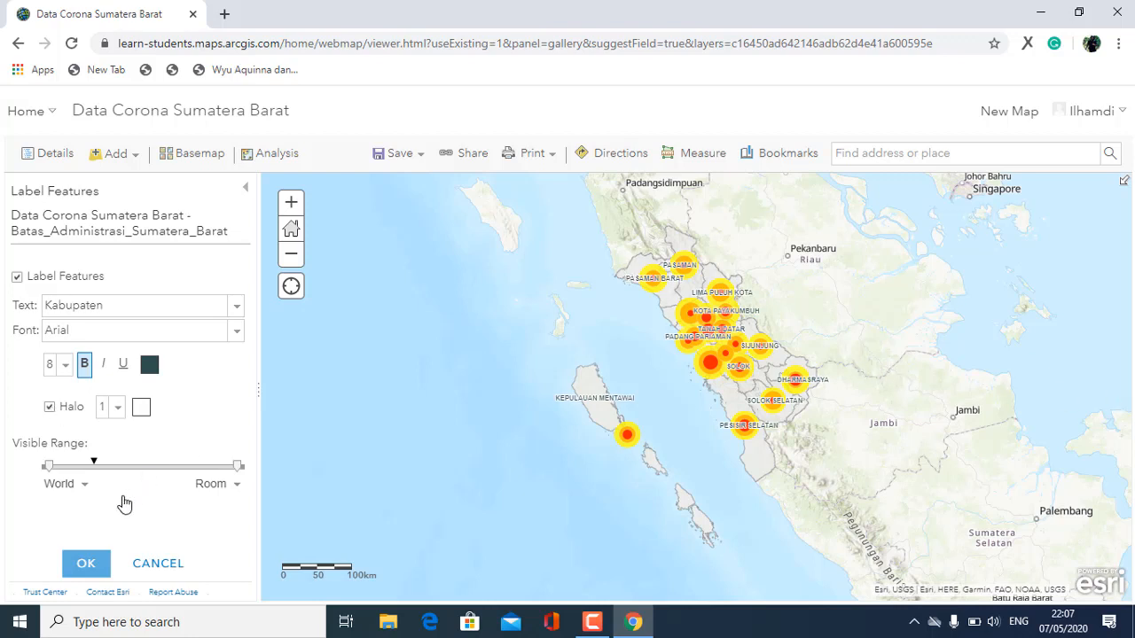
left_click(85, 566)
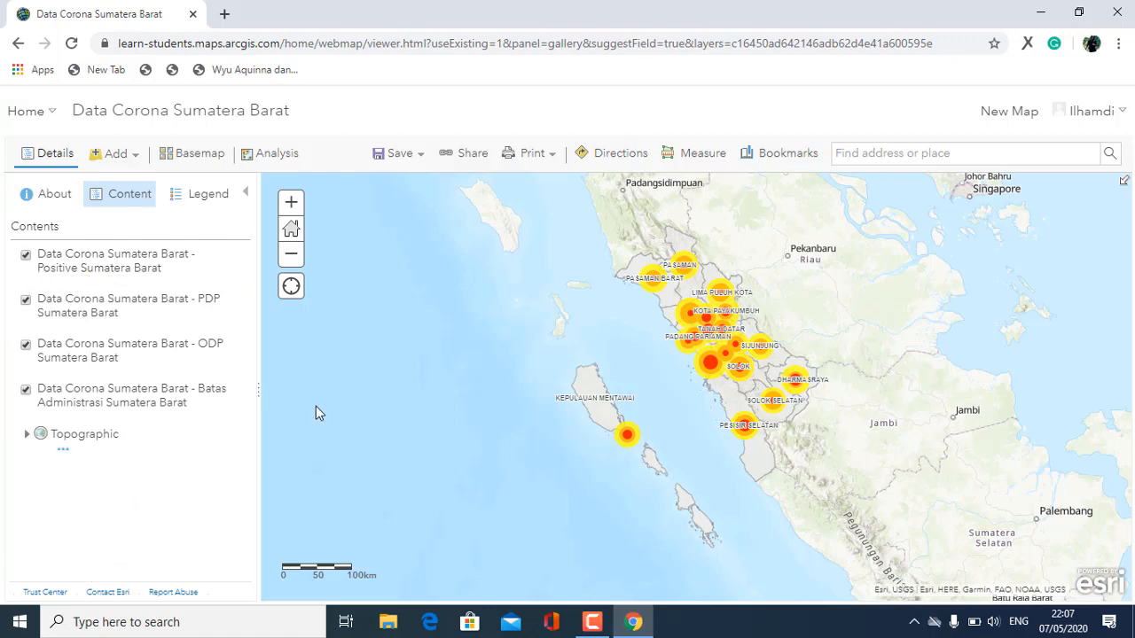
- Change the map's basemap to Streets (Night)
left_click(200, 154)
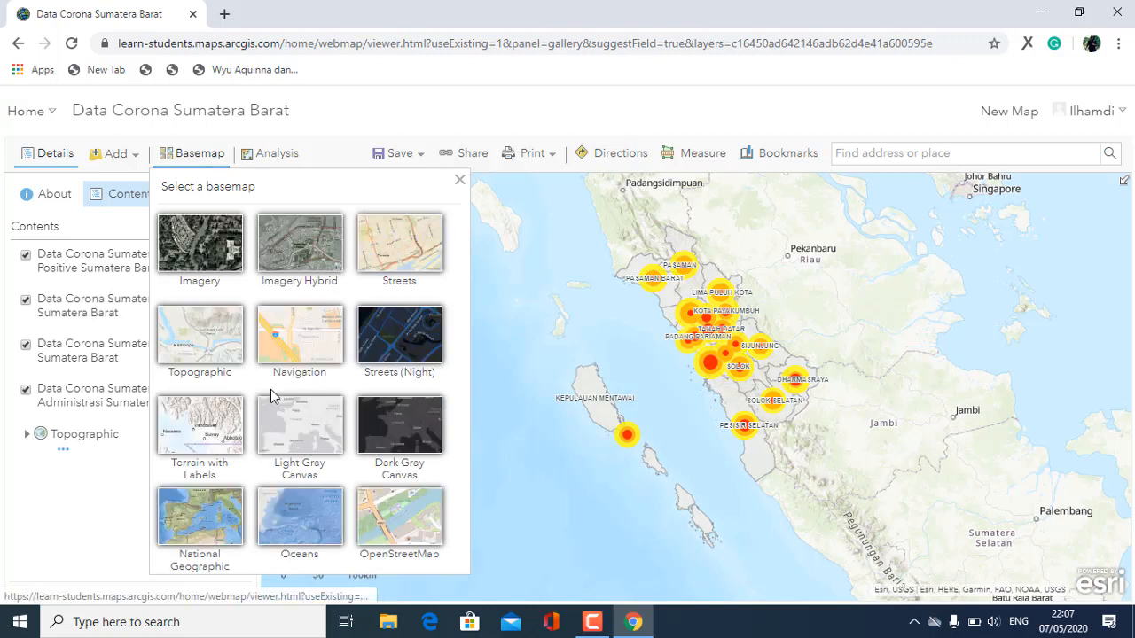
left_click(422, 338)
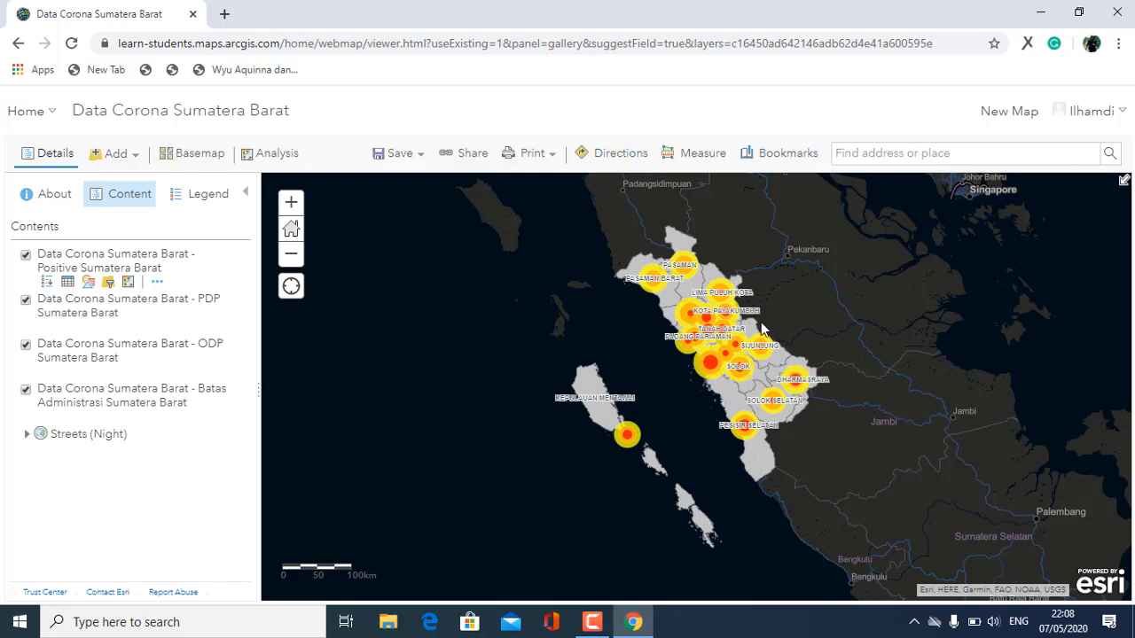
- Start saving the web map under the title "Peta Sebaran Corona Provinsi Sumatera Barat"
scroll(763, 329, "up", 1)
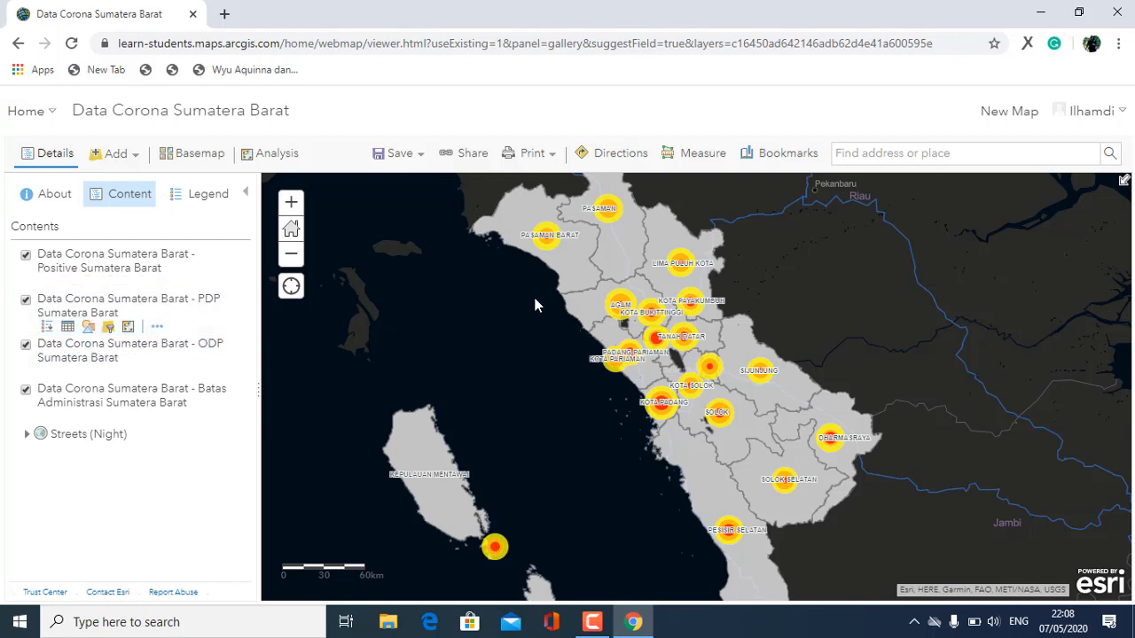
left_click(406, 156)
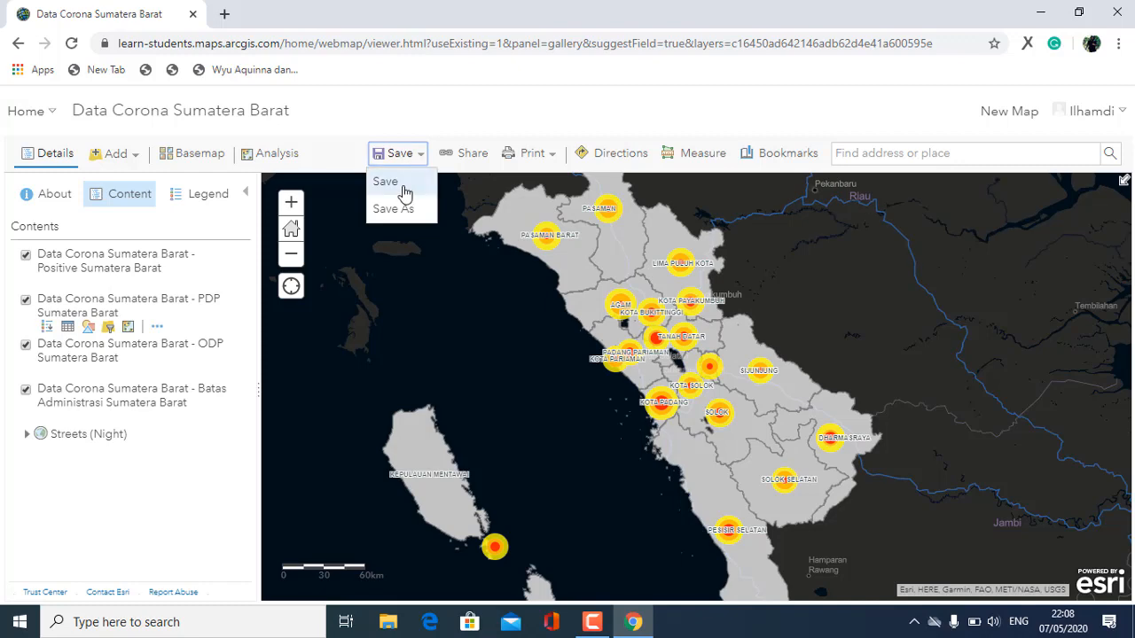
left_click(404, 193)
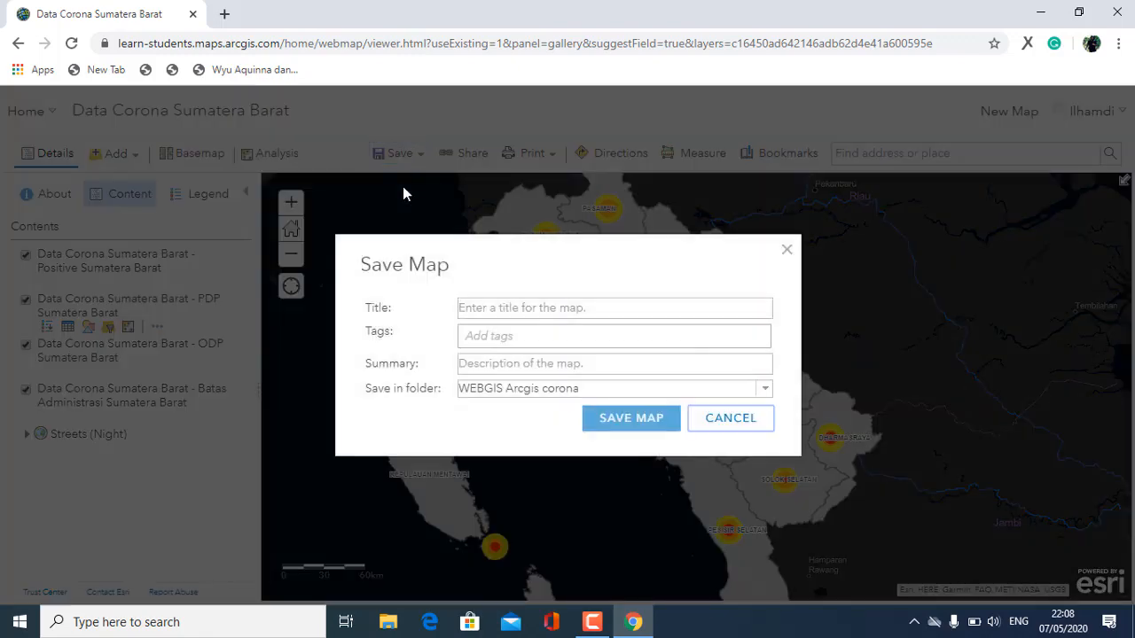
left_click(487, 308)
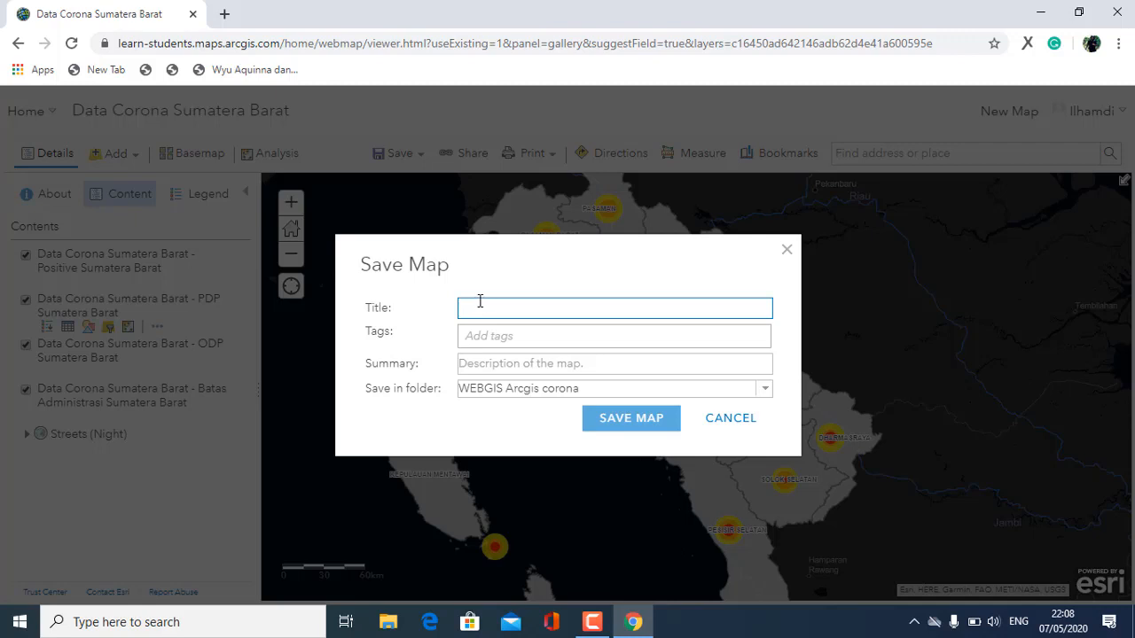
type("Peta Sebaran Corona Provins")
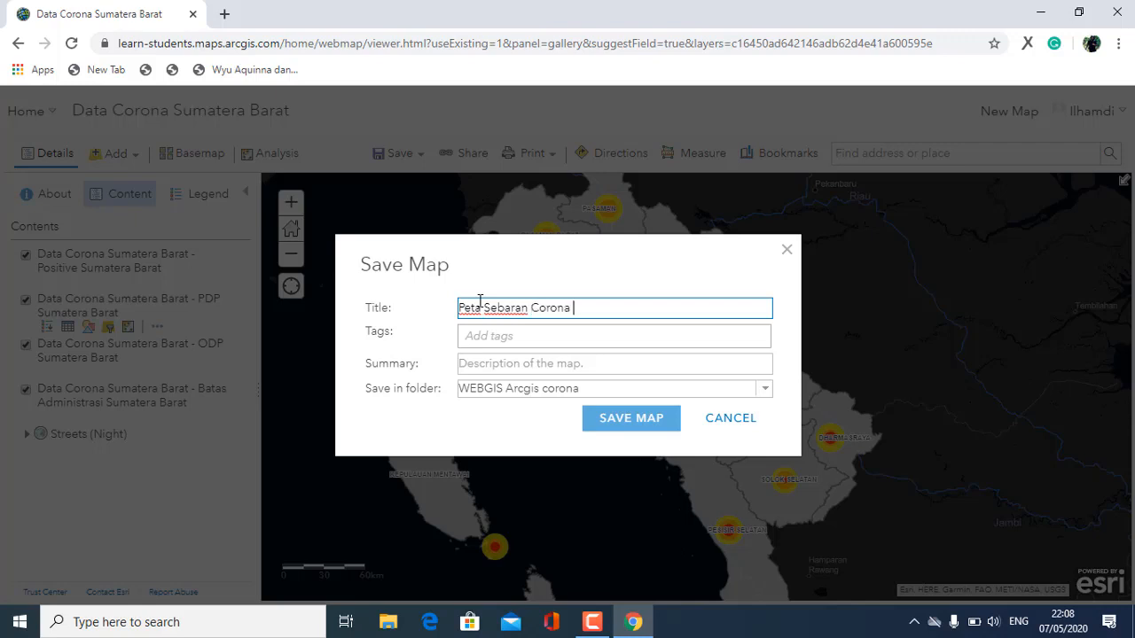
type("i Sumatera Barat")
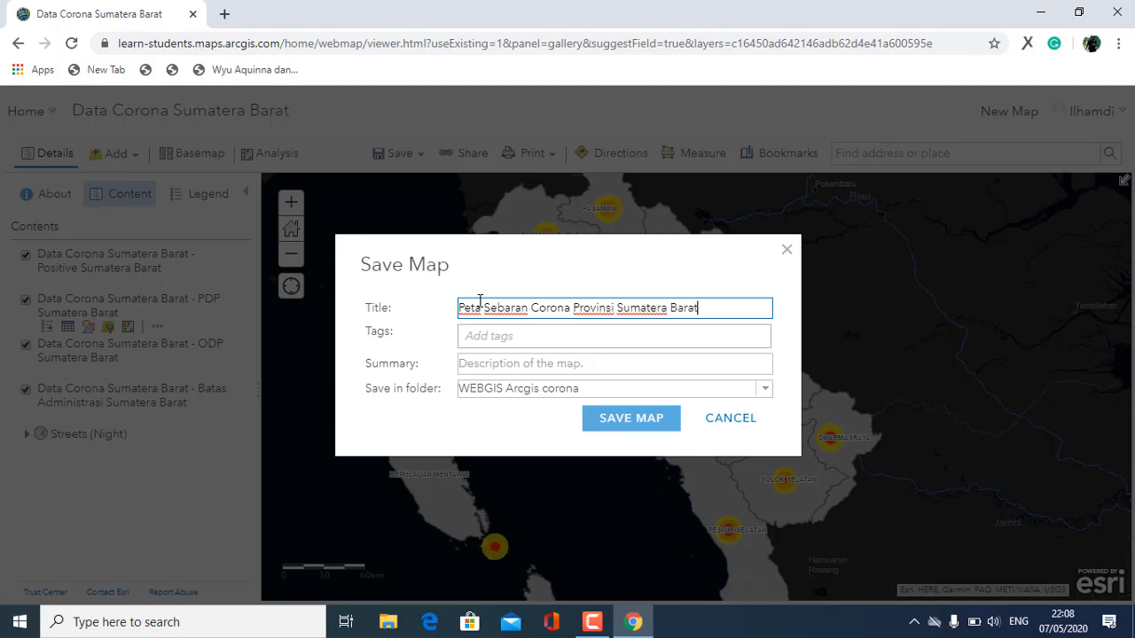
- Add the tag "Corona" to the map being saved
left_click(493, 335)
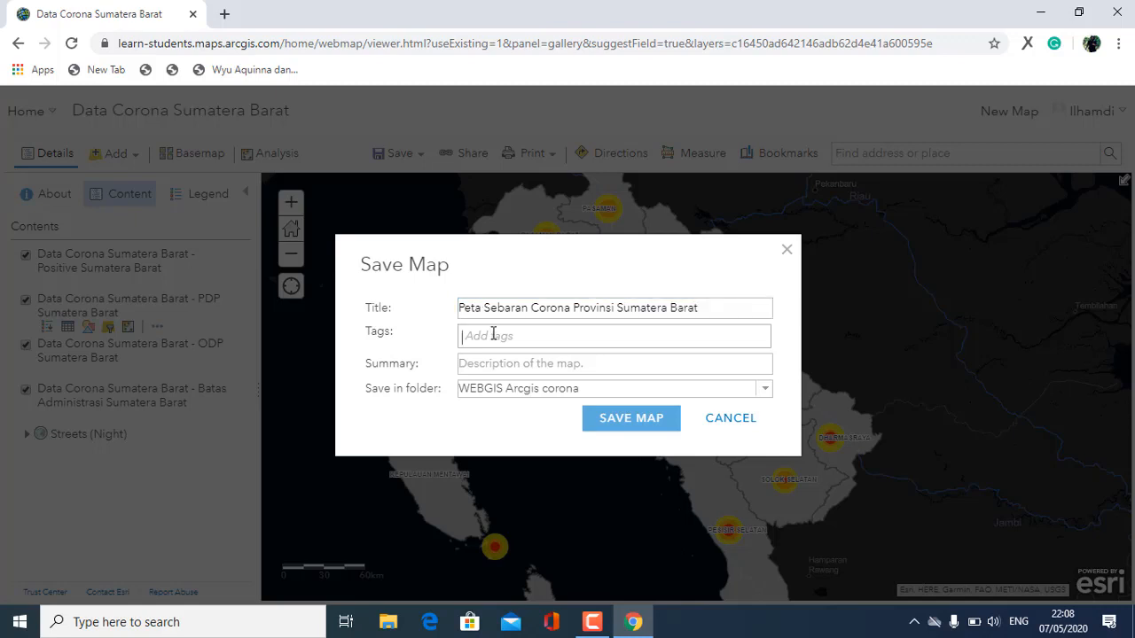
type("Co")
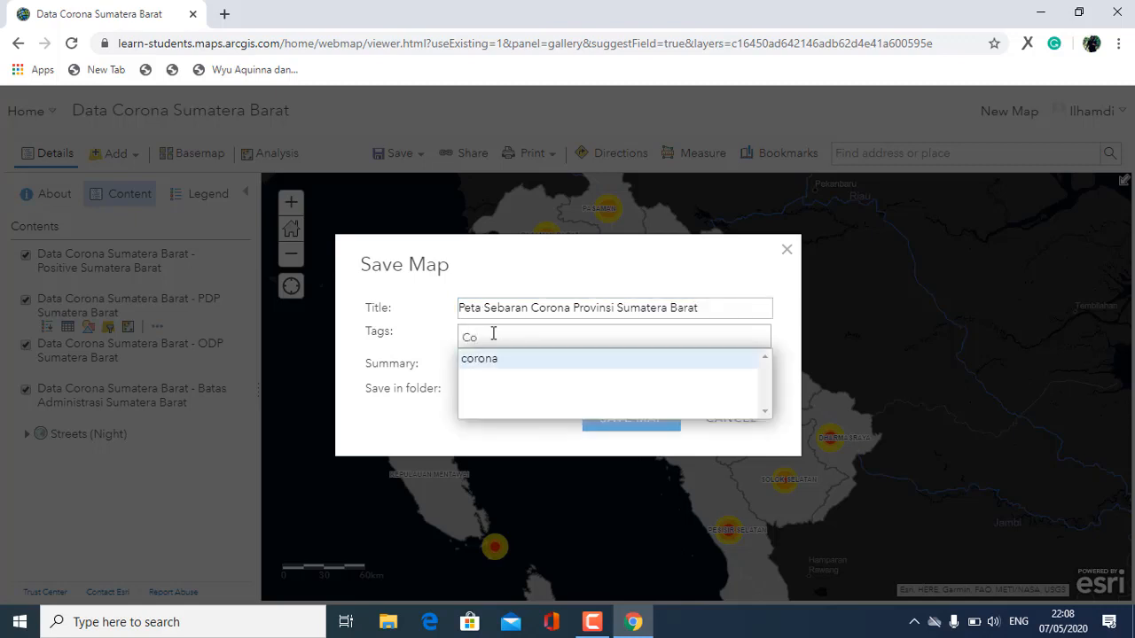
type("rona")
key("Return")
- Enter the map summary "Peta ini menampilkan data sebaran corona di seluruh Kabupaten di Provinsi Sumatera Barat"
left_click(504, 368)
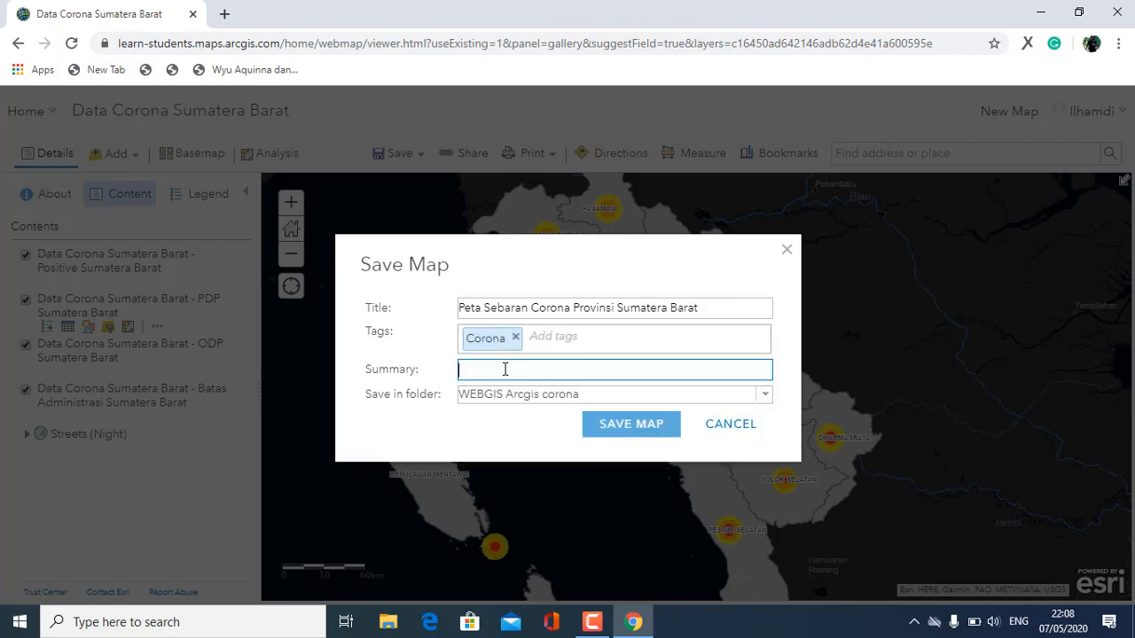
type("Peta")
type("ini mend")
key("BackSpace")
type("ampilkan ")
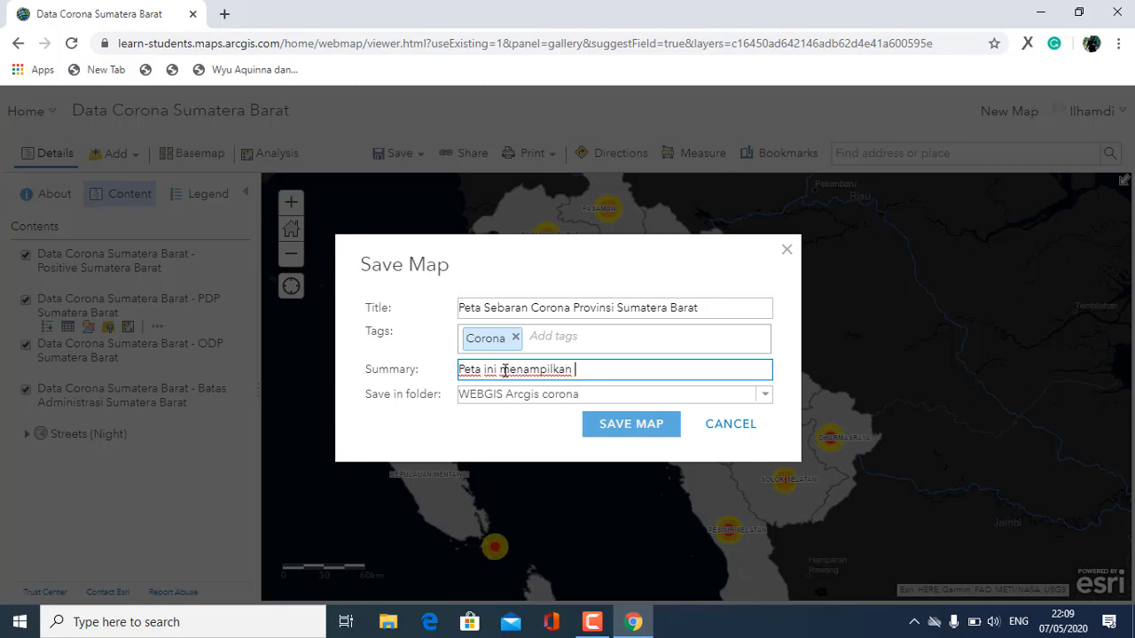
type("data sebaran corona di")
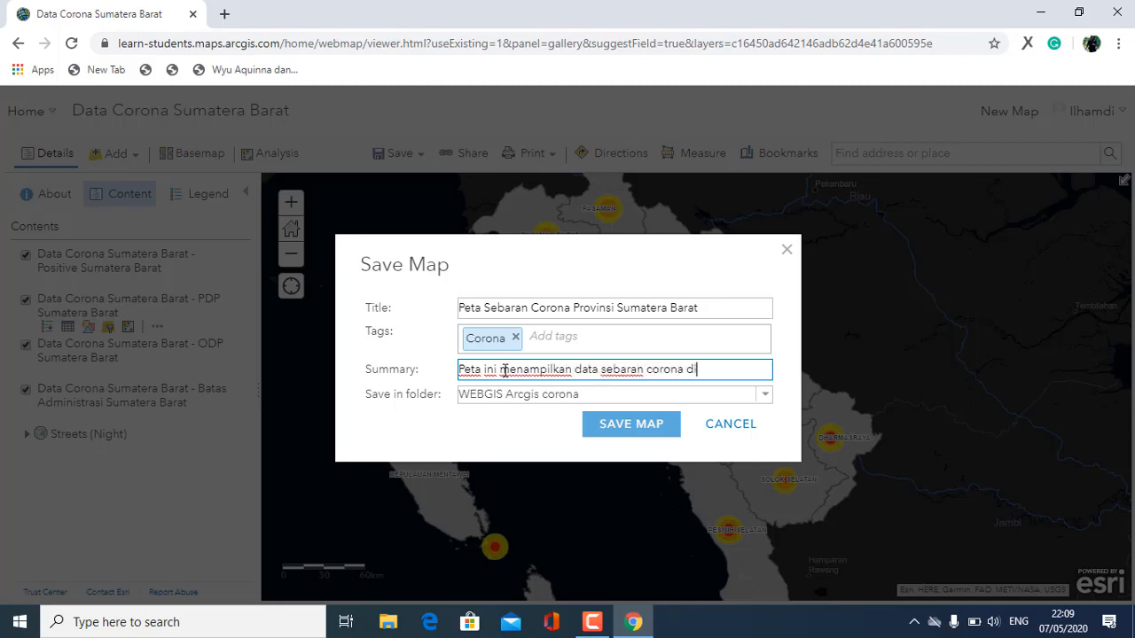
type(" s")
type("eluruh prob")
key("BackSpace")
key("BackSpace")
key("BackSpace")
key("BackSpace")
type("kabupaten d")
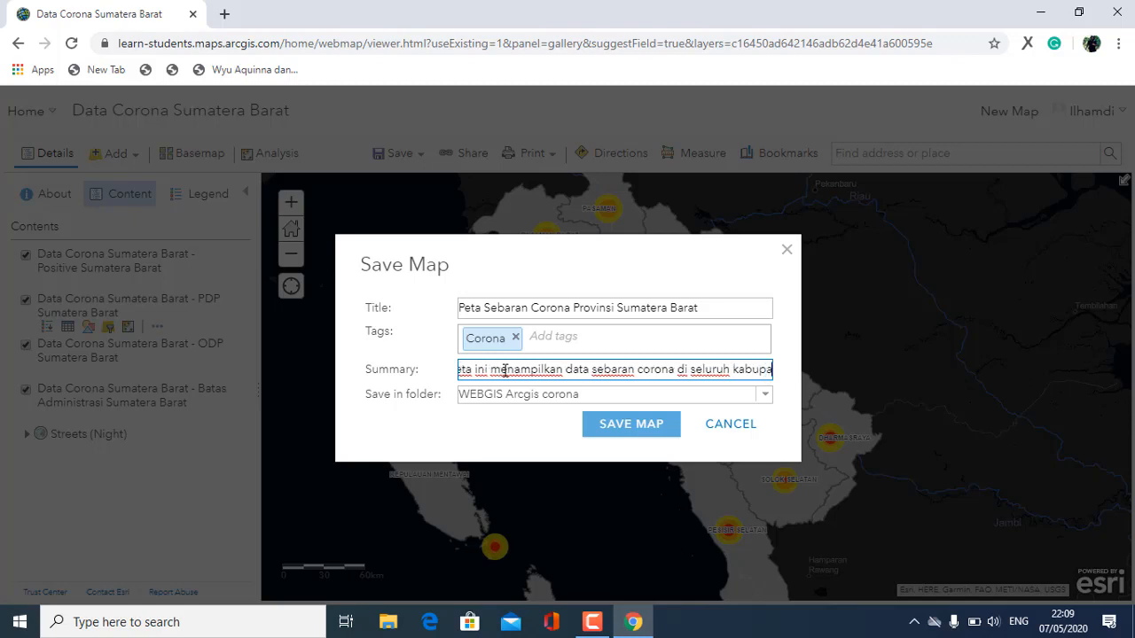
key("BackSpace")
key("BackSpace")
key("BackSpace")
key("BackSpace")
key("BackSpace")
key("BackSpace")
key("BackSpace")
key("BackSpace")
key("BackSpace")
key("BackSpace")
key("BackSpace")
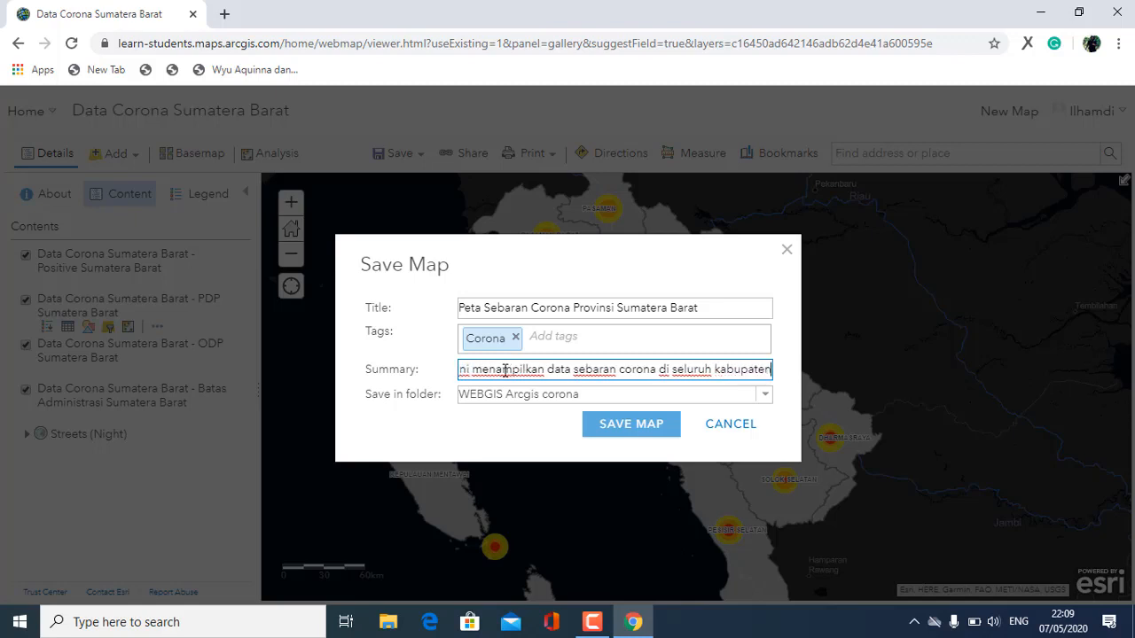
type("Kabupa")
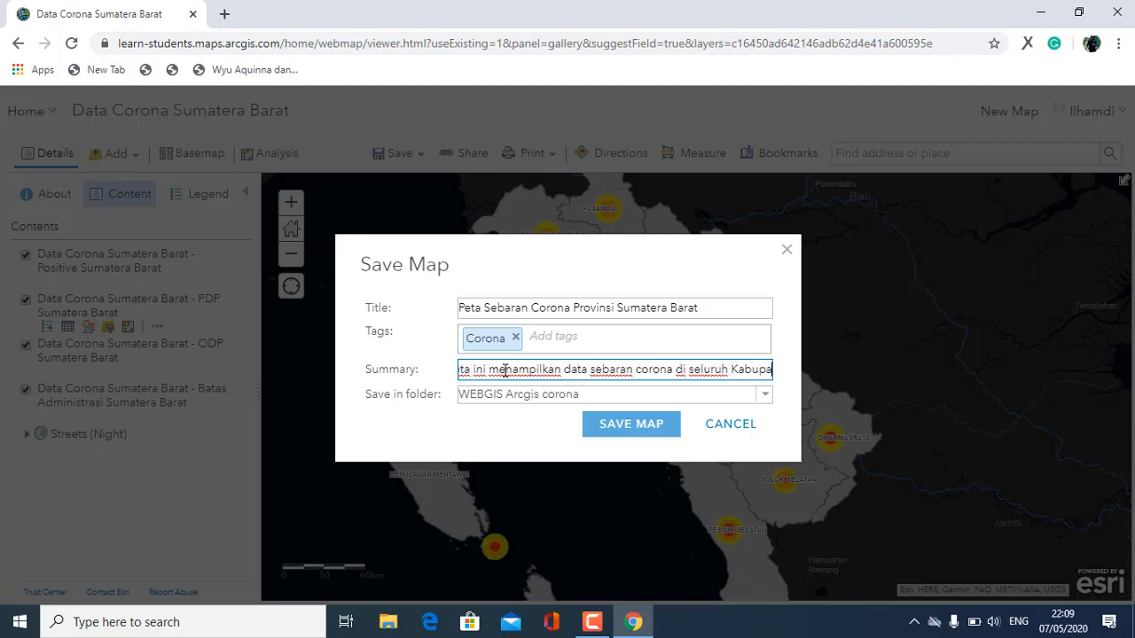
type("ten di Pro")
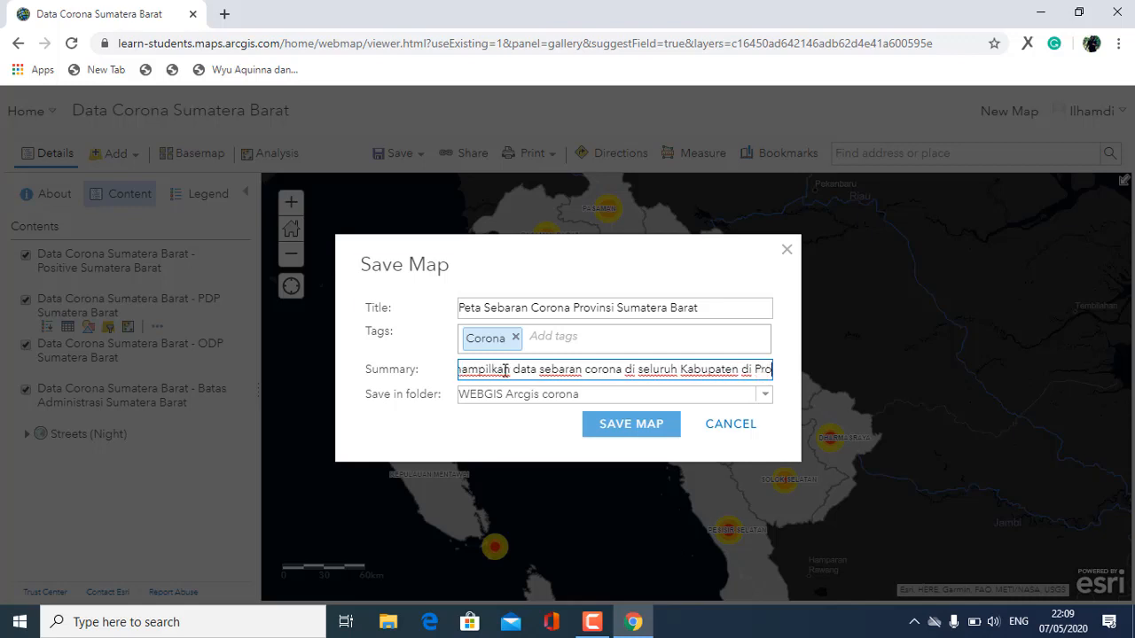
type("vun")
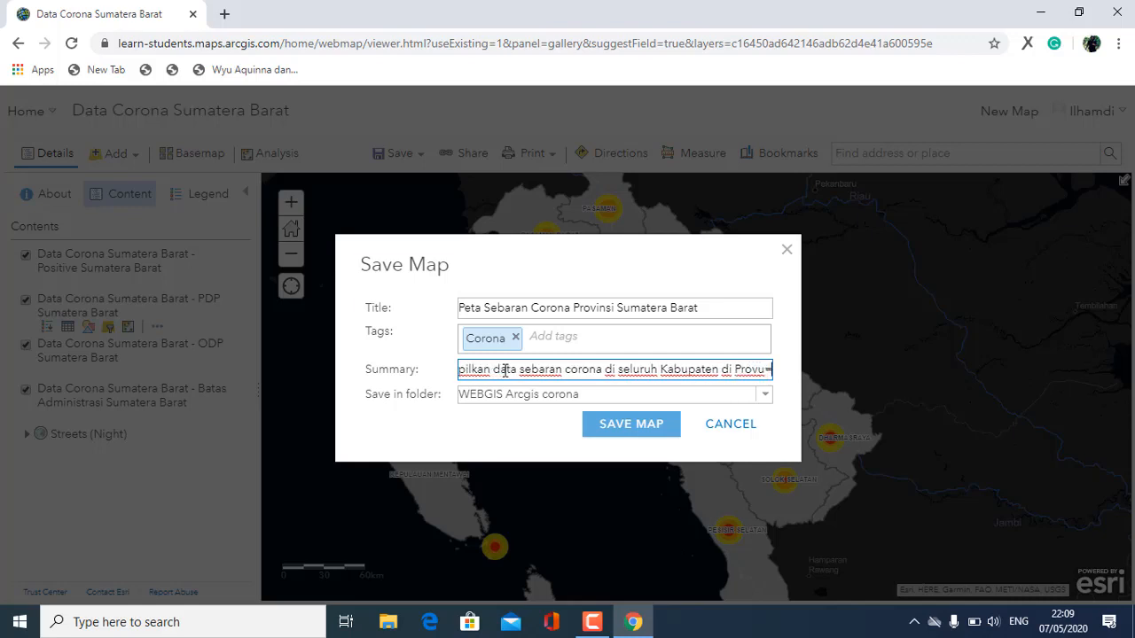
key("BackSpace")
key("BackSpace")
type("insi Sumatera Barat")
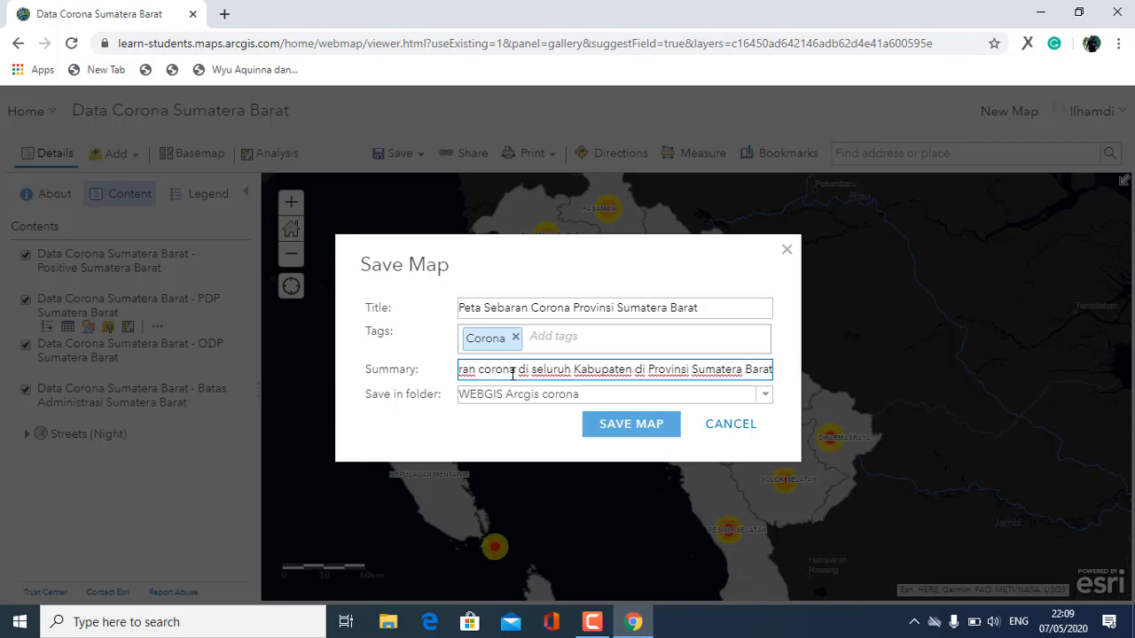
- Choose the WEBGIS Arcgis corona folder as the destination and save the map
left_click(768, 396)
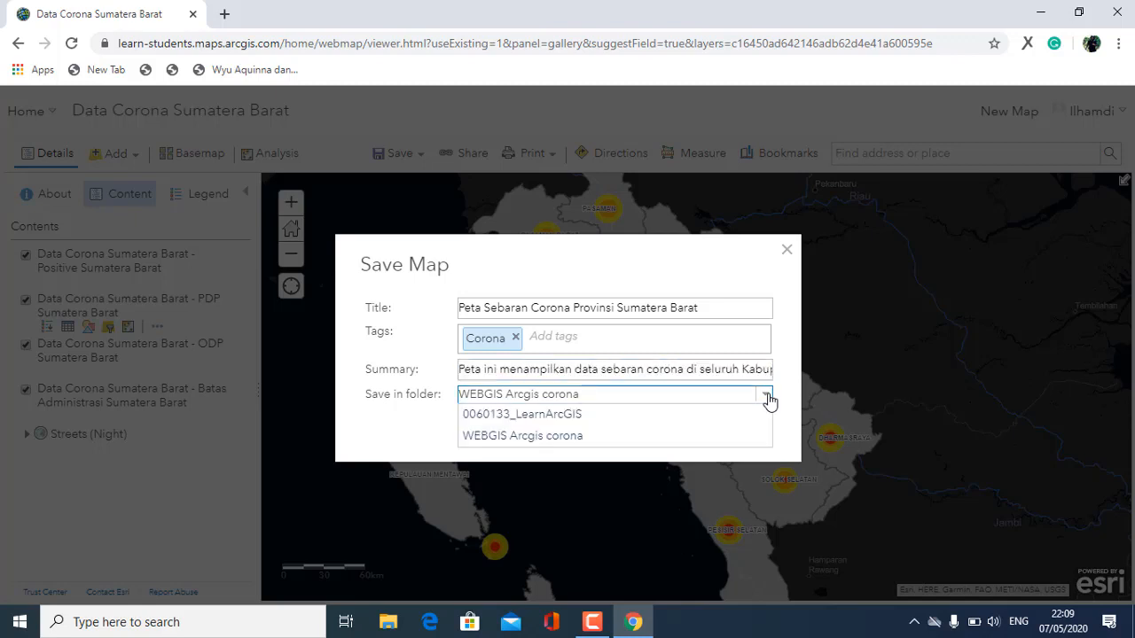
left_click(637, 436)
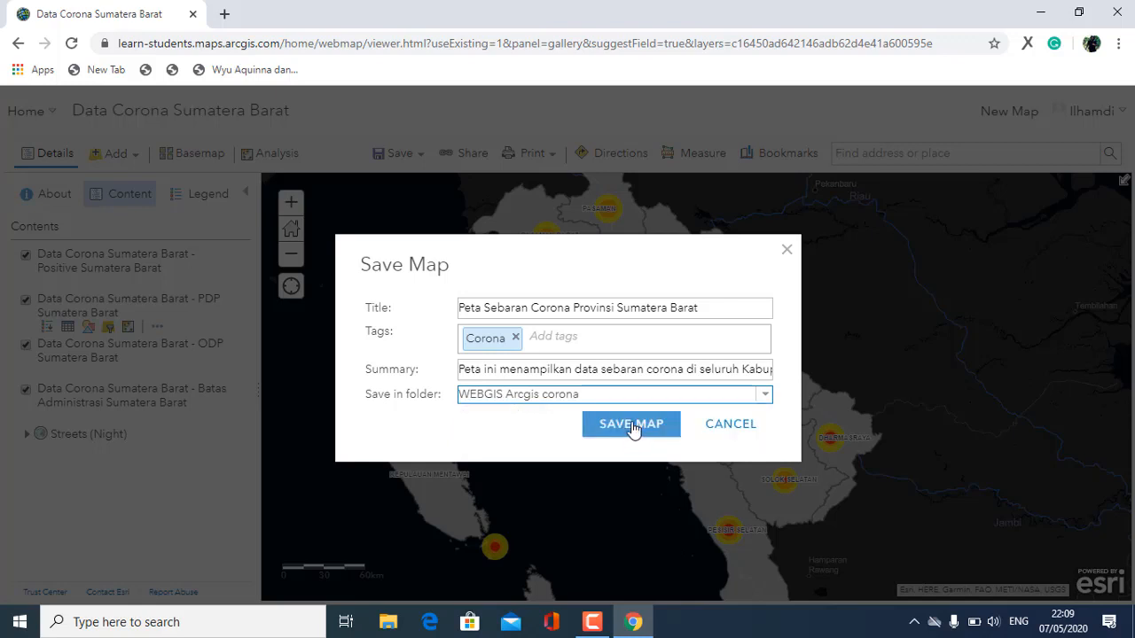
left_click(632, 425)
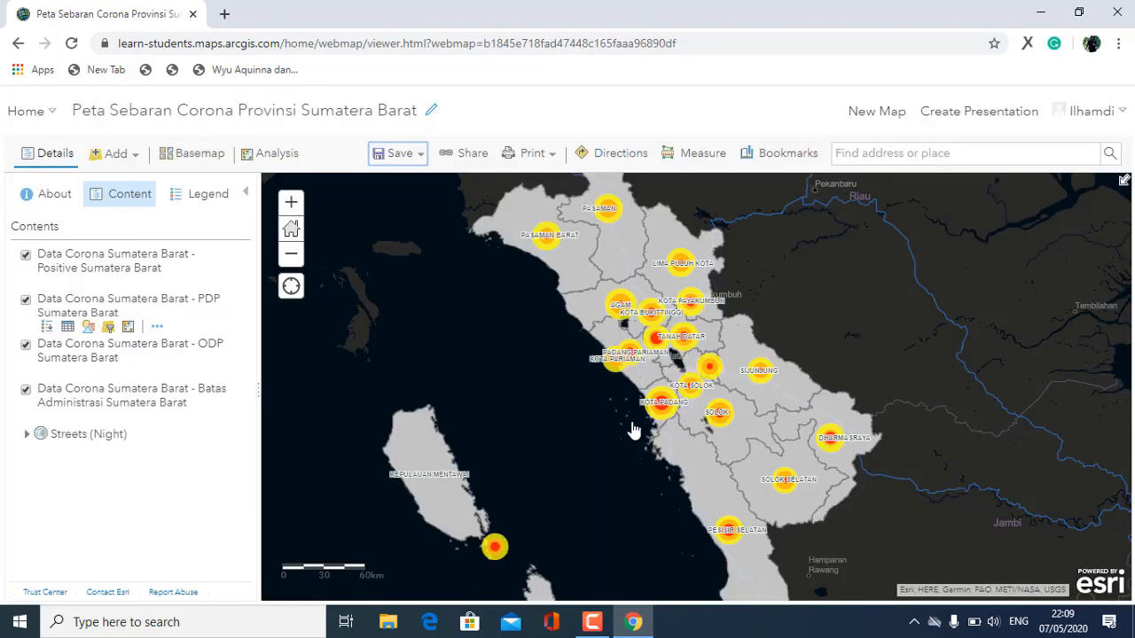
- Share the saved map with Everyone (public) and Learn ArcGIS
left_click(472, 154)
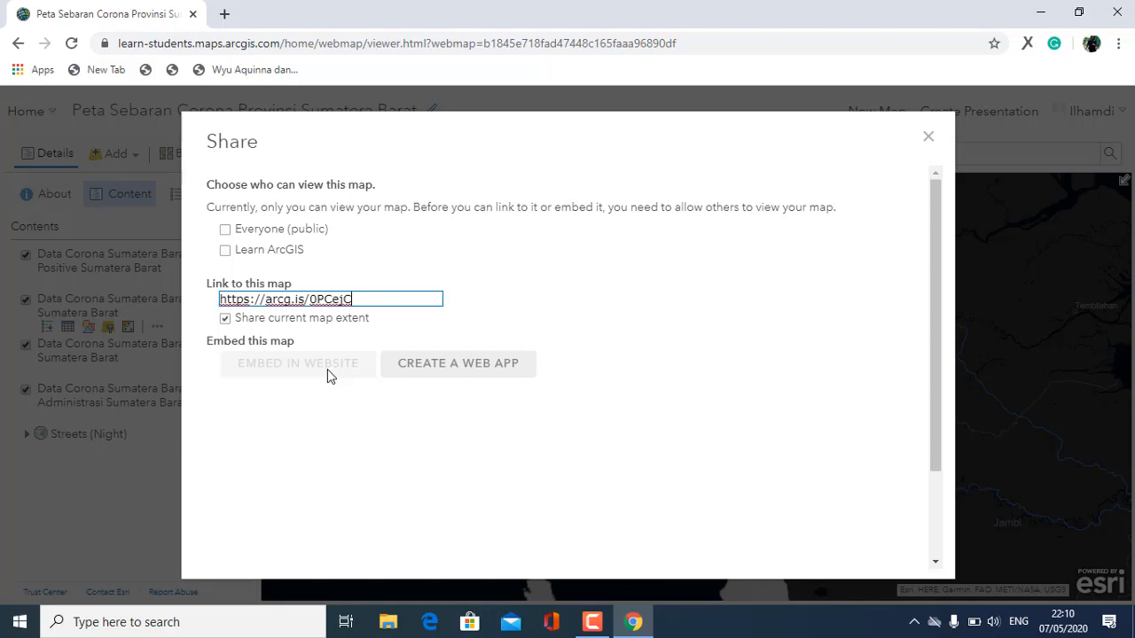
left_click(226, 230)
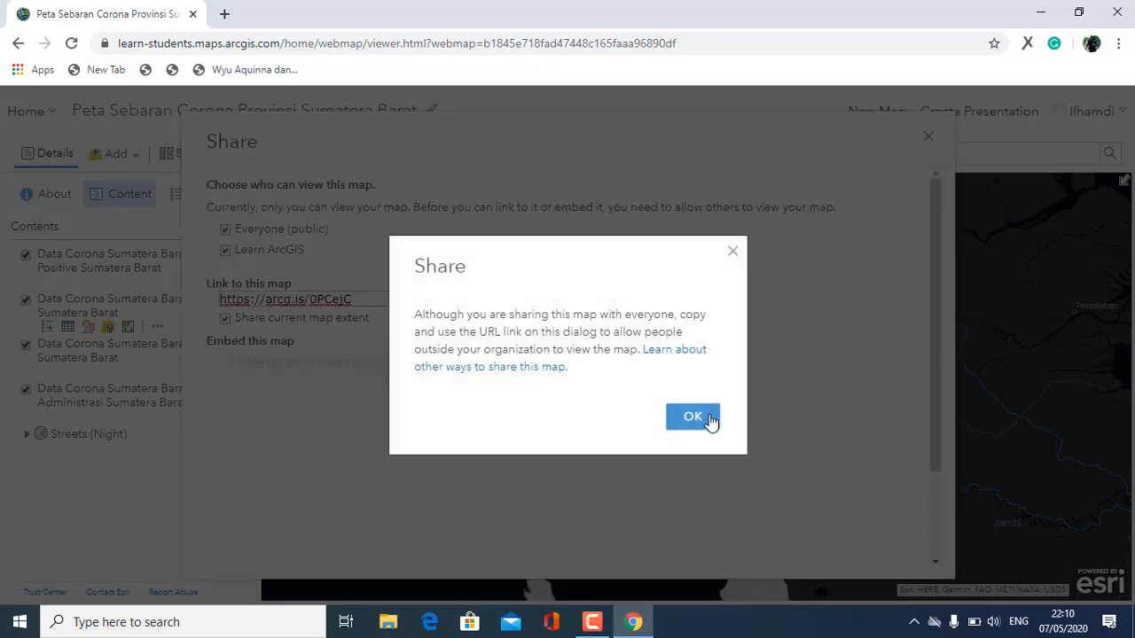
left_click(693, 417)
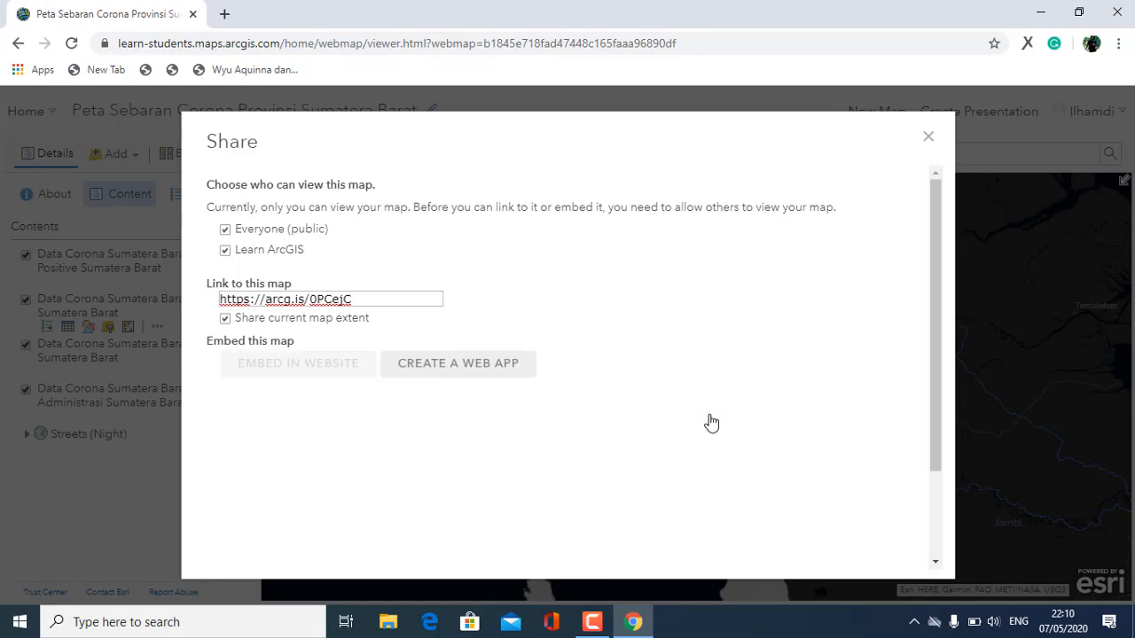
- Create a web app from the shared map with the Story Map Basic template, keeping the default title, tag, folder and sharing
left_click(515, 386)
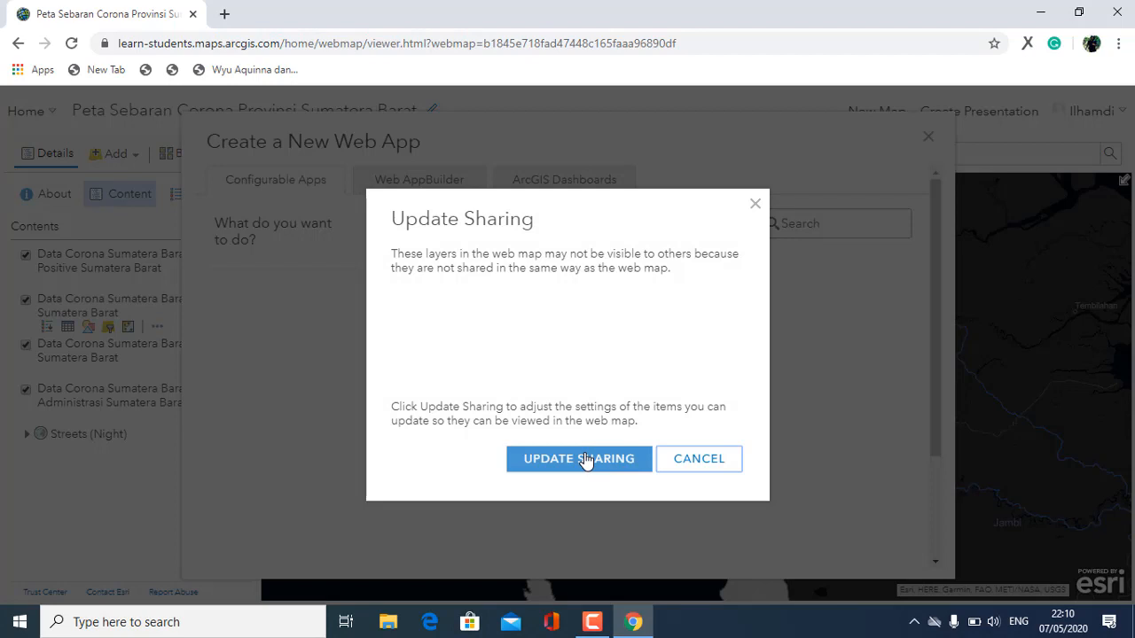
left_click(699, 463)
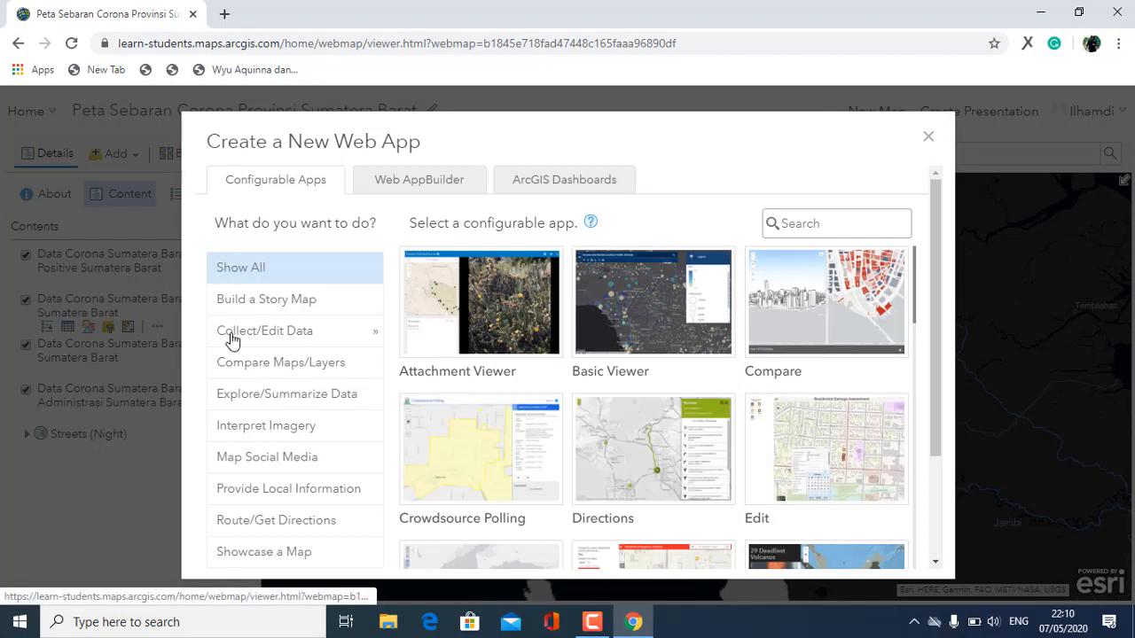
left_click(286, 301)
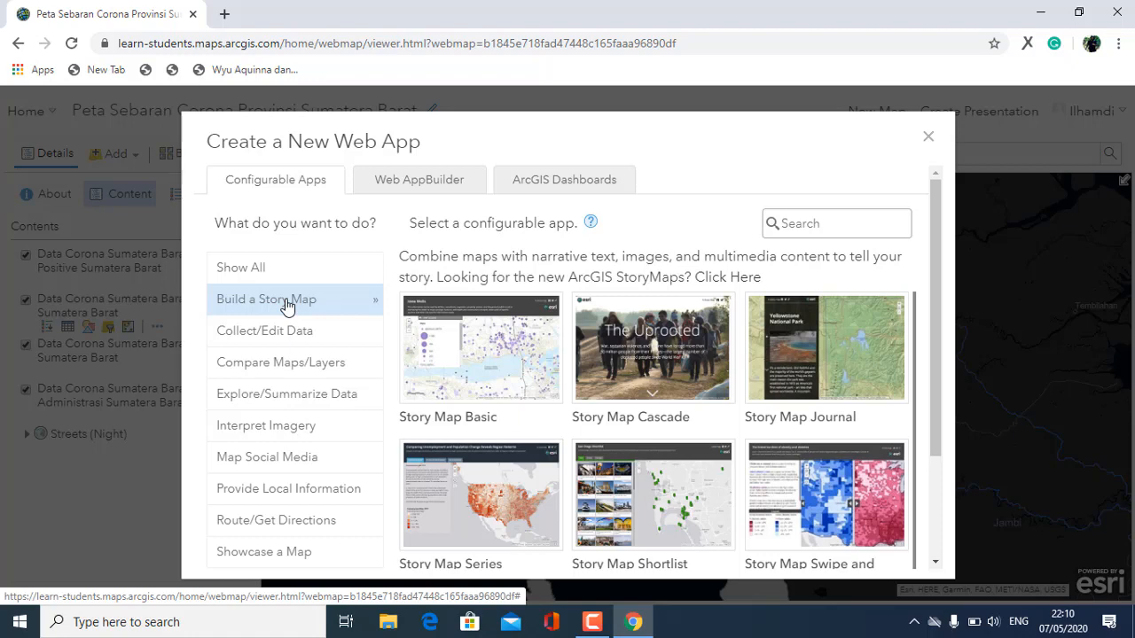
left_click(507, 383)
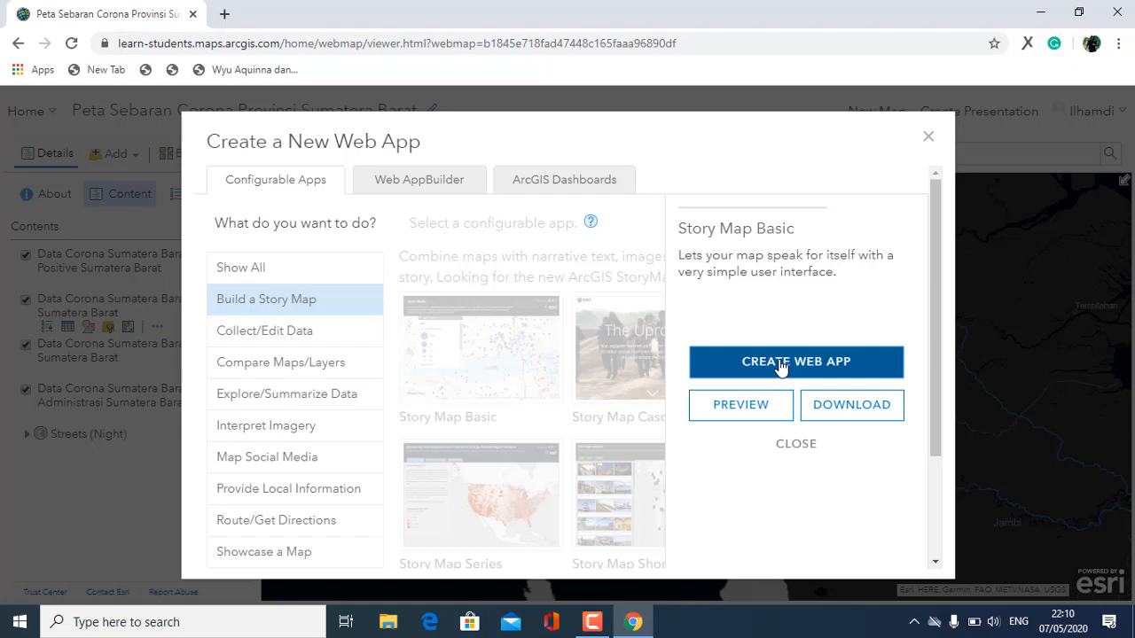
left_click(785, 463)
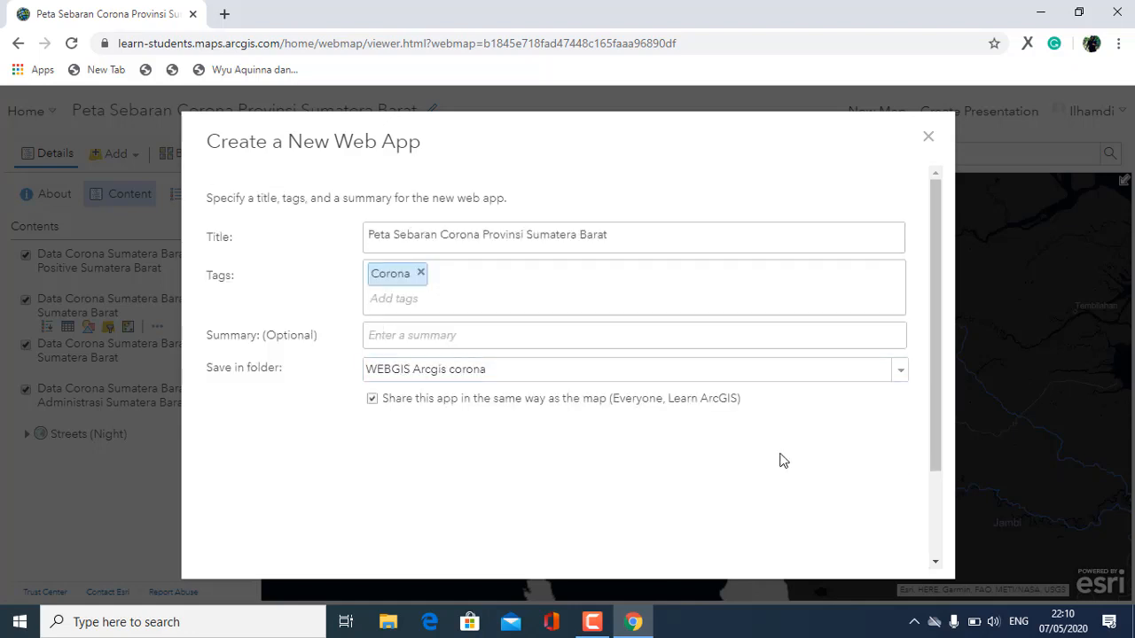
left_click(932, 501)
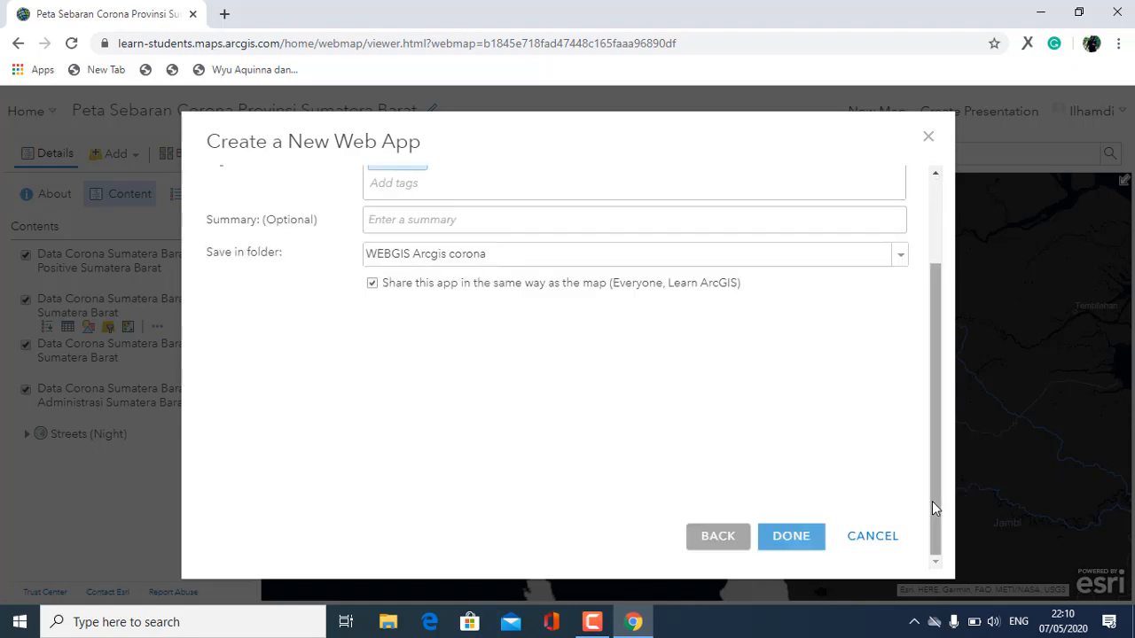
left_click(803, 537)
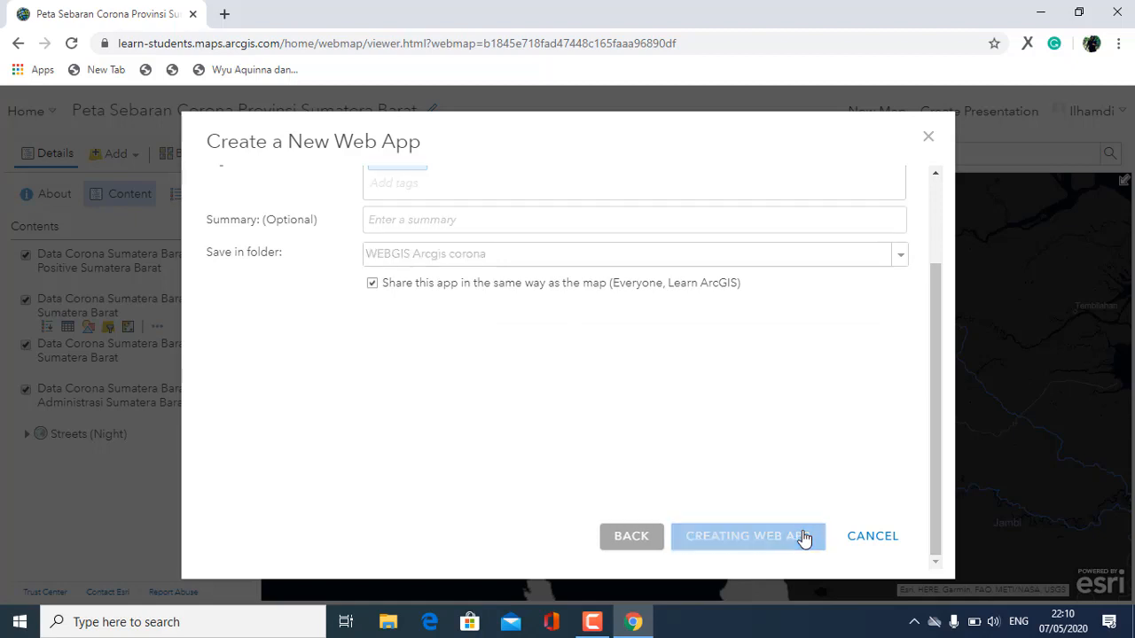
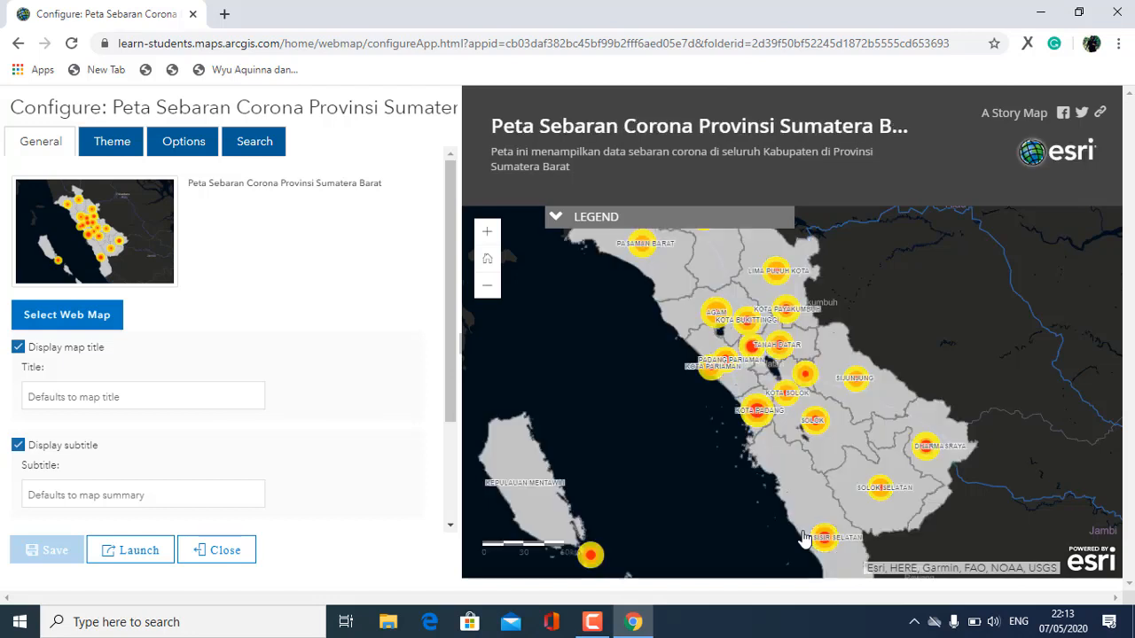
- Expand the legend in the app preview, look through all its layer symbols and collapse it
left_click(572, 219)
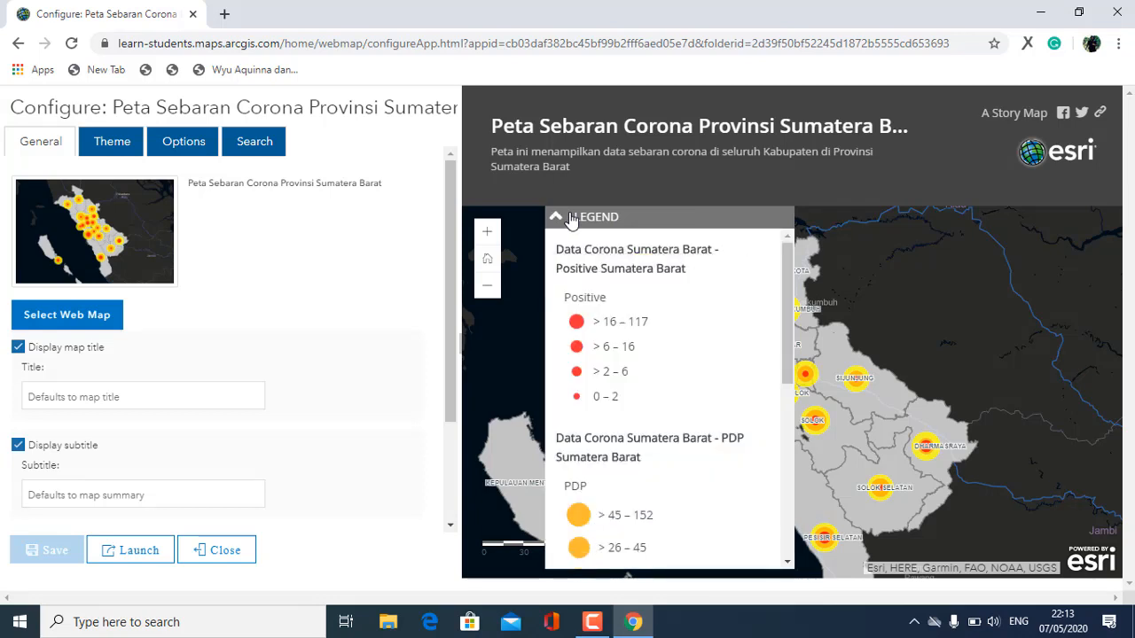
scroll(679, 423, "down", 5)
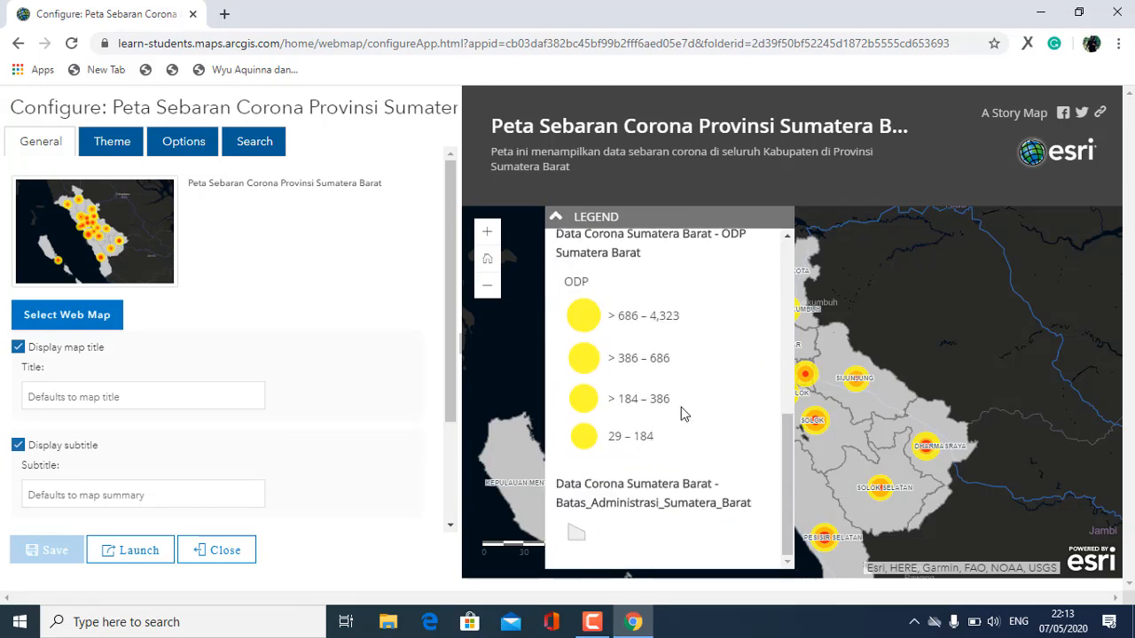
scroll(681, 414, "up", 5)
left_click(555, 218)
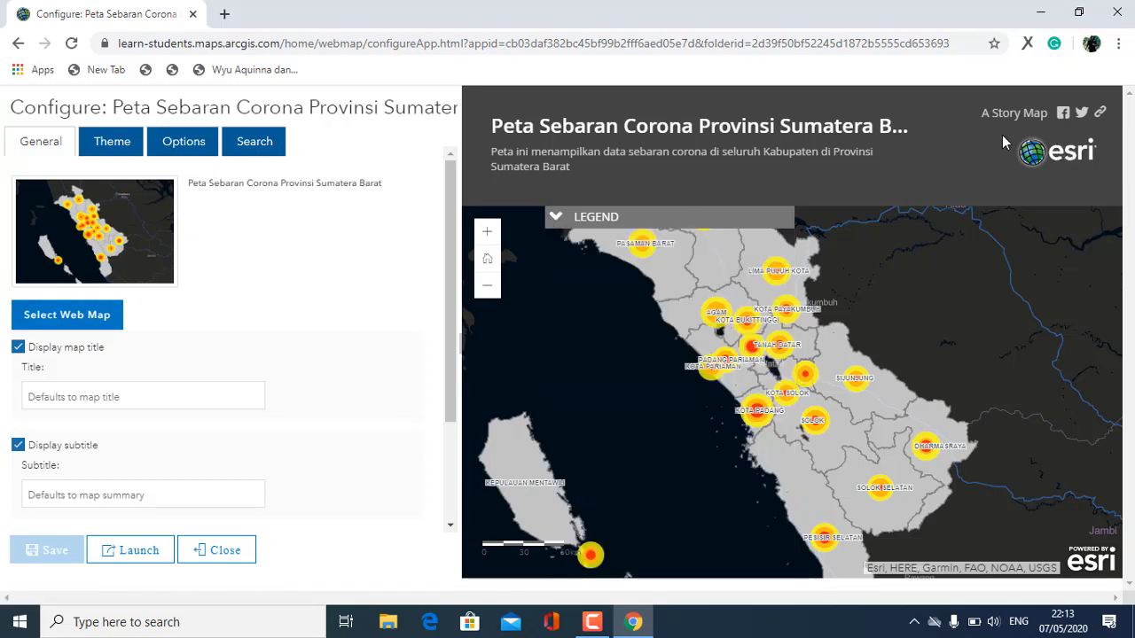
- Set the header text of the Story Map app to Corona Sumatera Barat
left_click(177, 151)
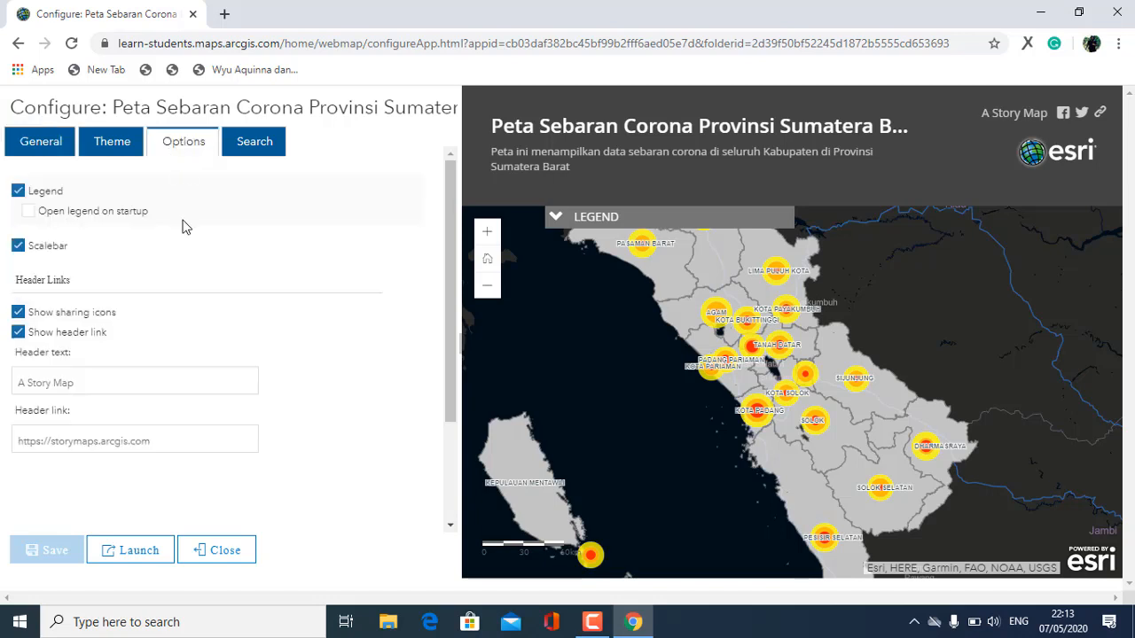
left_click(97, 385)
type("Coron")
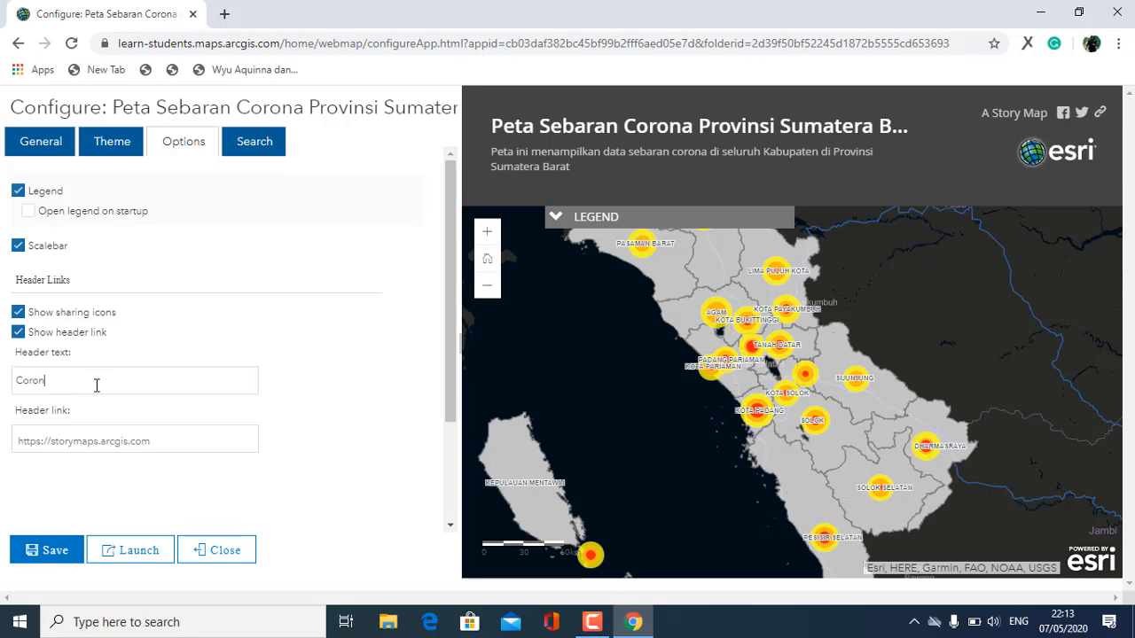
type("a Sumatera Barat")
- Review the app's theme colour, logo and layout settings without changing them, and save the app configuration
left_click(116, 157)
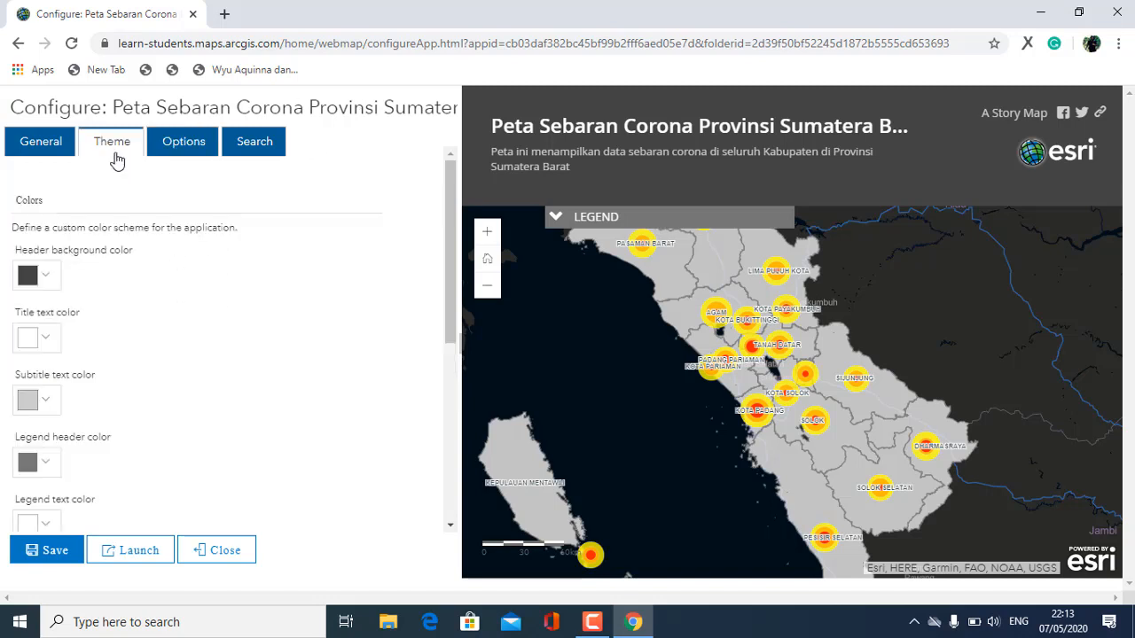
scroll(42, 355, "down", 1)
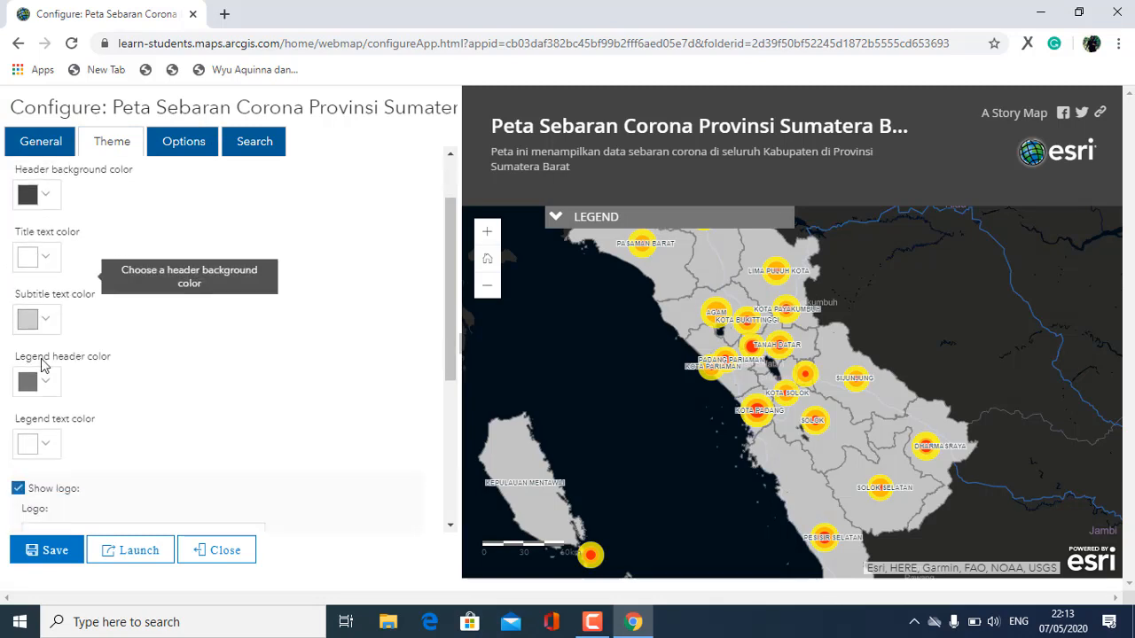
scroll(42, 361, "down", 2)
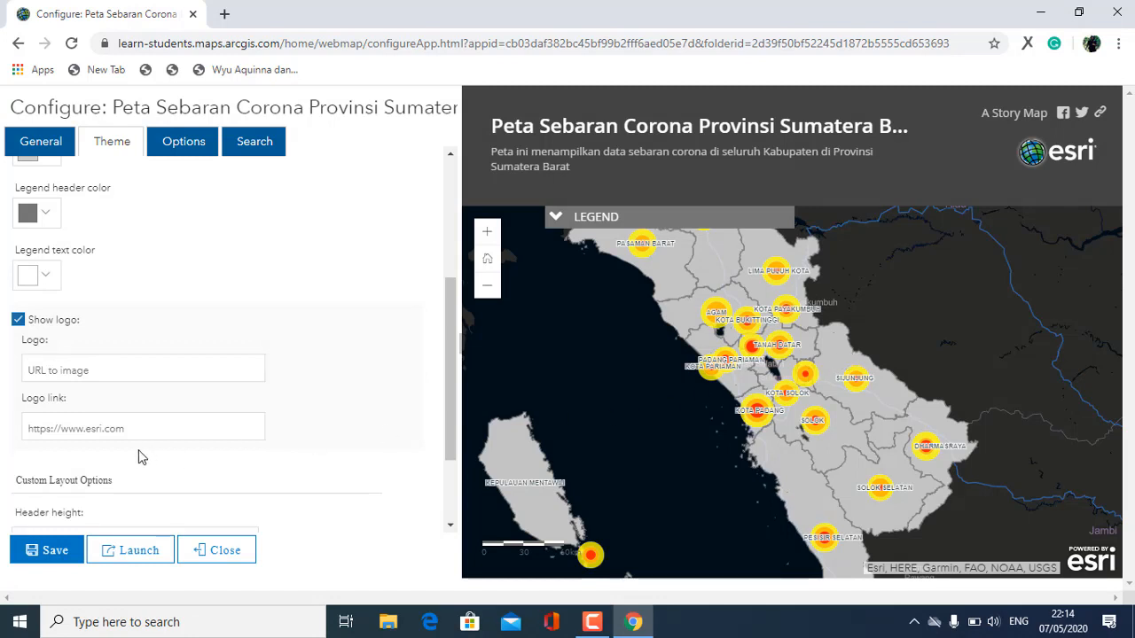
scroll(162, 391, "up", 5)
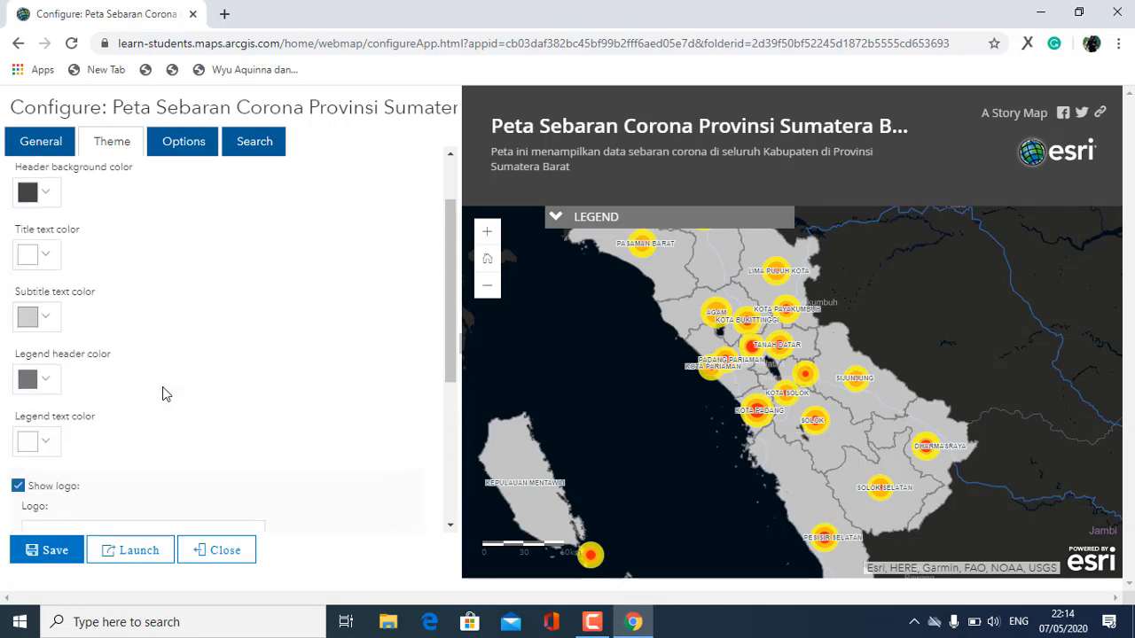
scroll(162, 390, "down", 5)
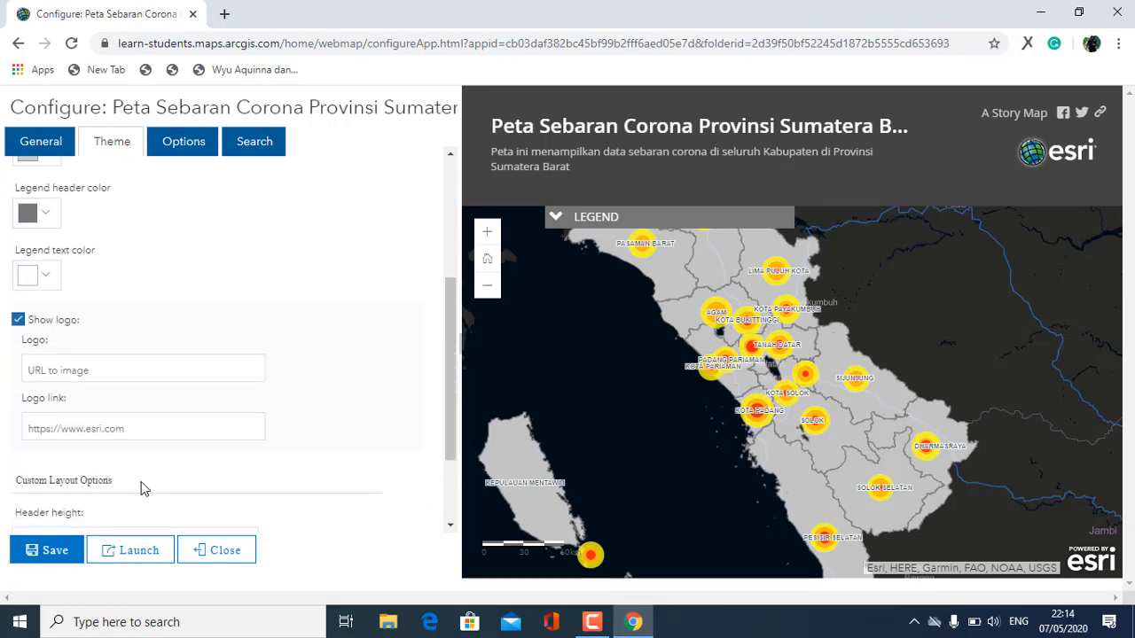
left_click(37, 551)
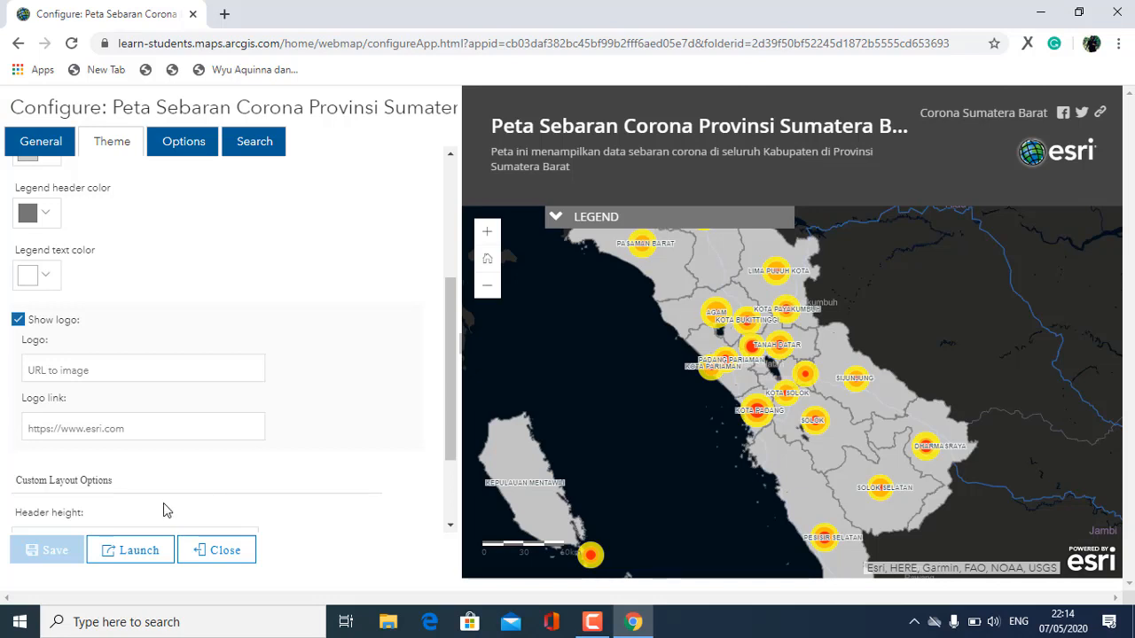
- Launch the saved app, view the pop-ups for the Pasaman Barat point and its administrative area, and close the pop-up
left_click(136, 552)
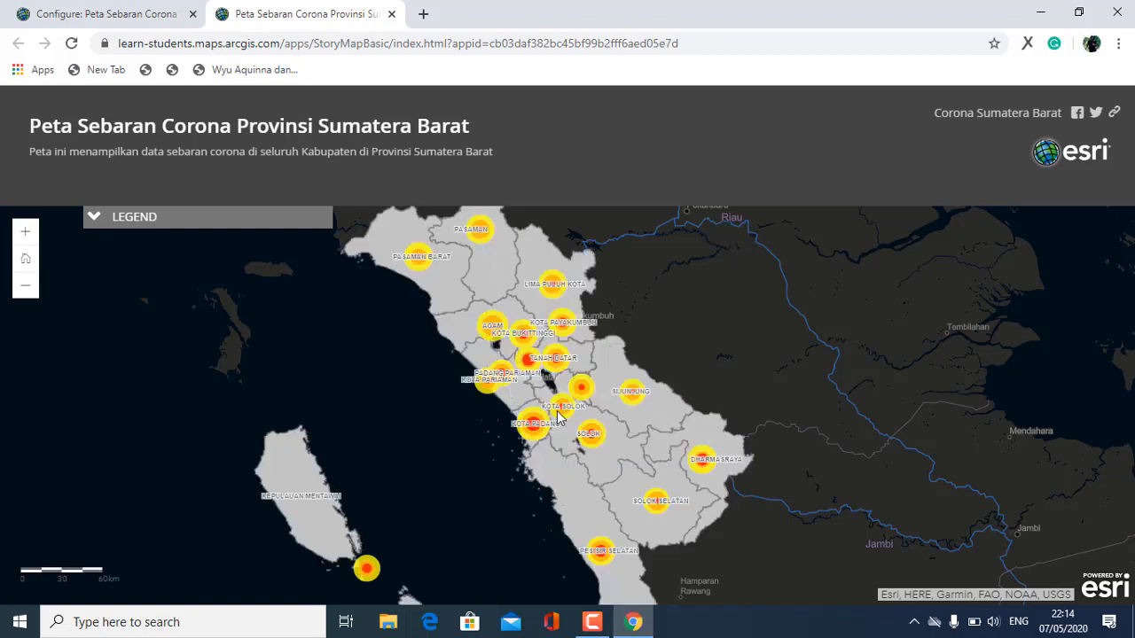
left_click(422, 266)
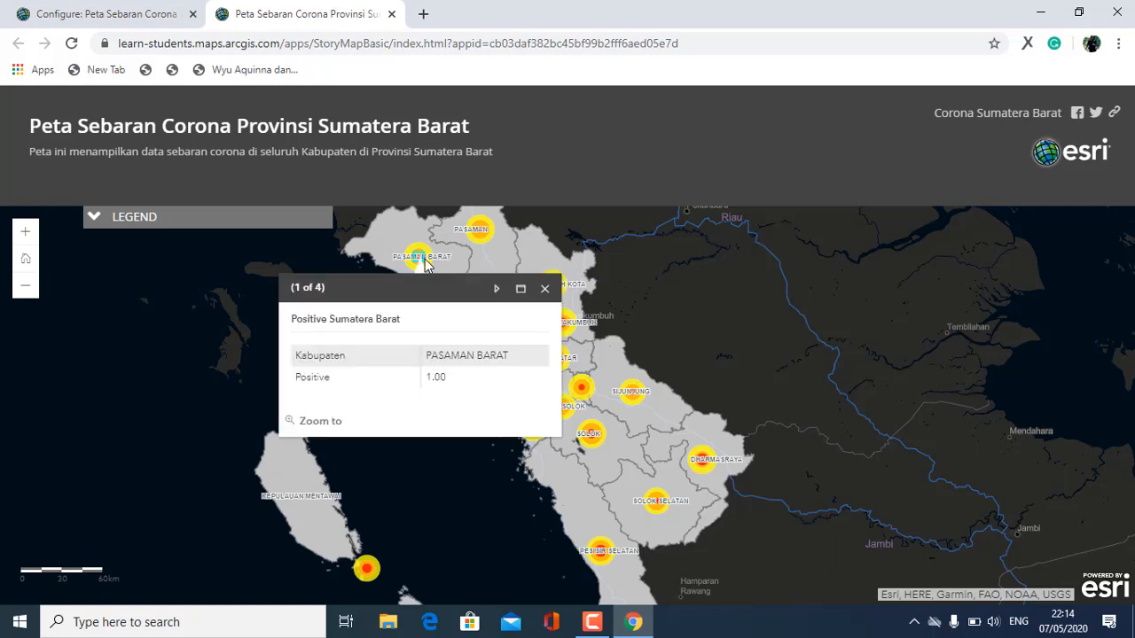
left_click(428, 267)
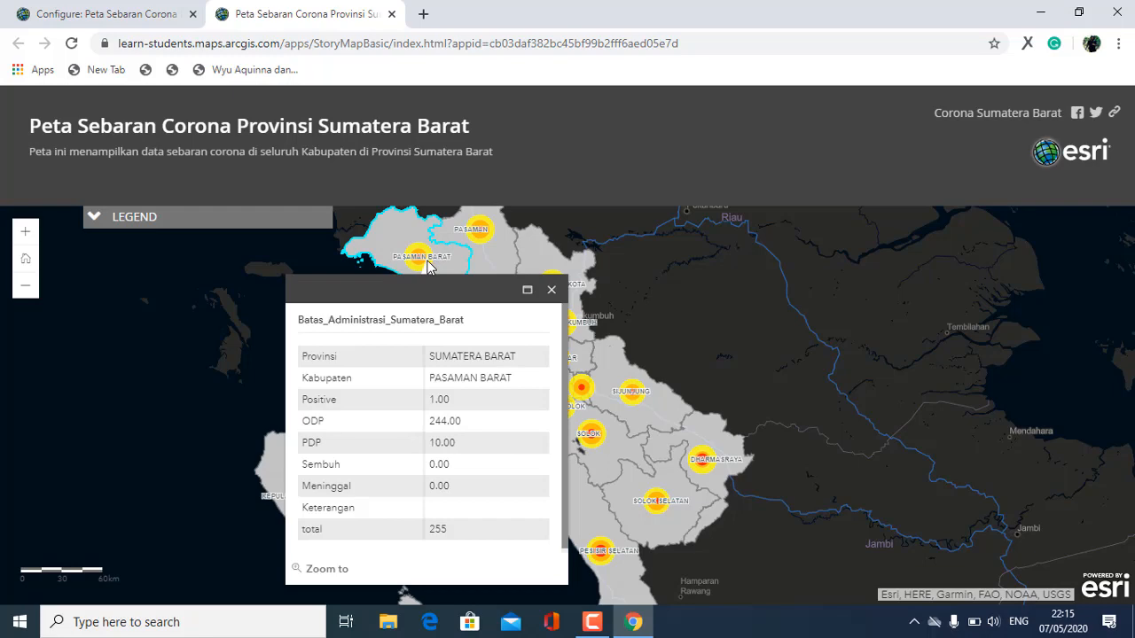
left_click(553, 291)
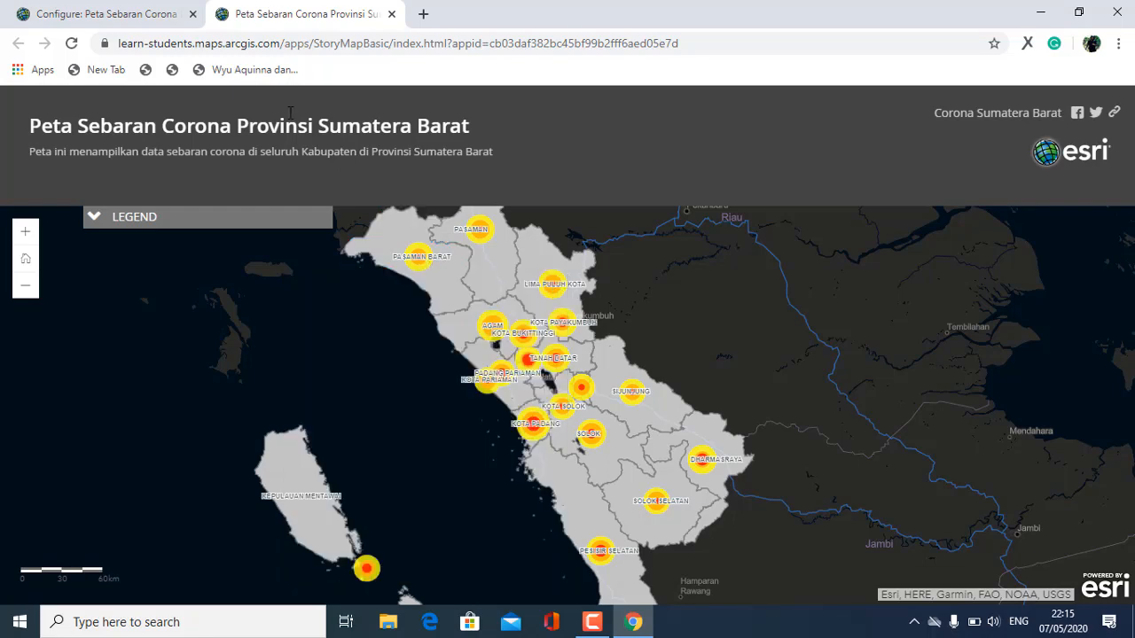
- Leave the app configuration for the map viewer and open the content list to view the WEBGIS Arcgis corona folder's items
left_click(76, 12)
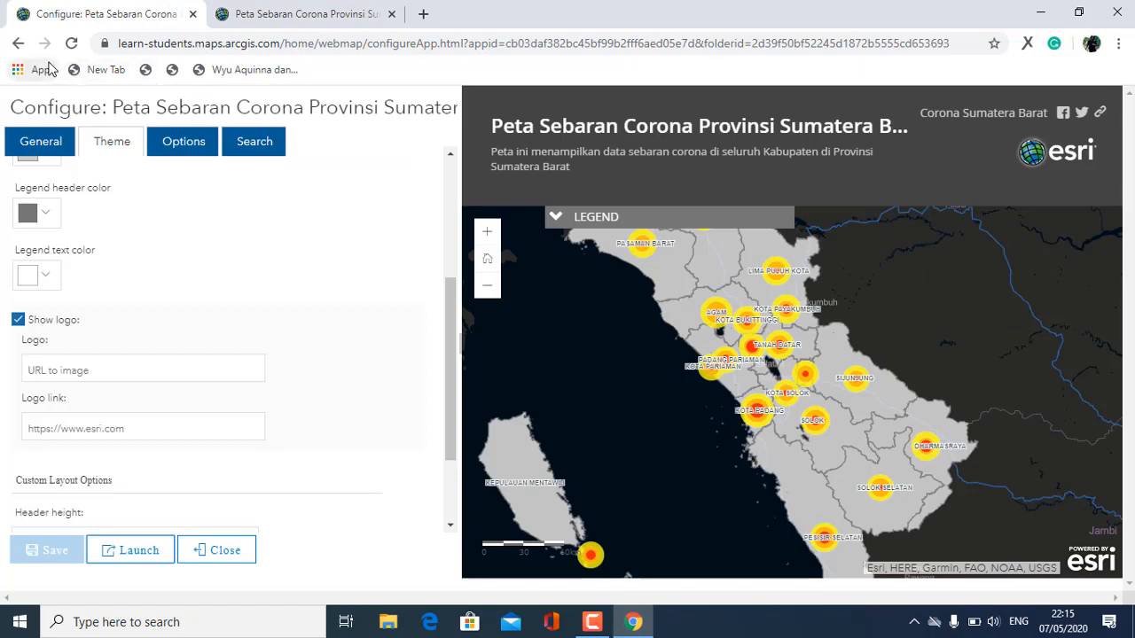
left_click(27, 47)
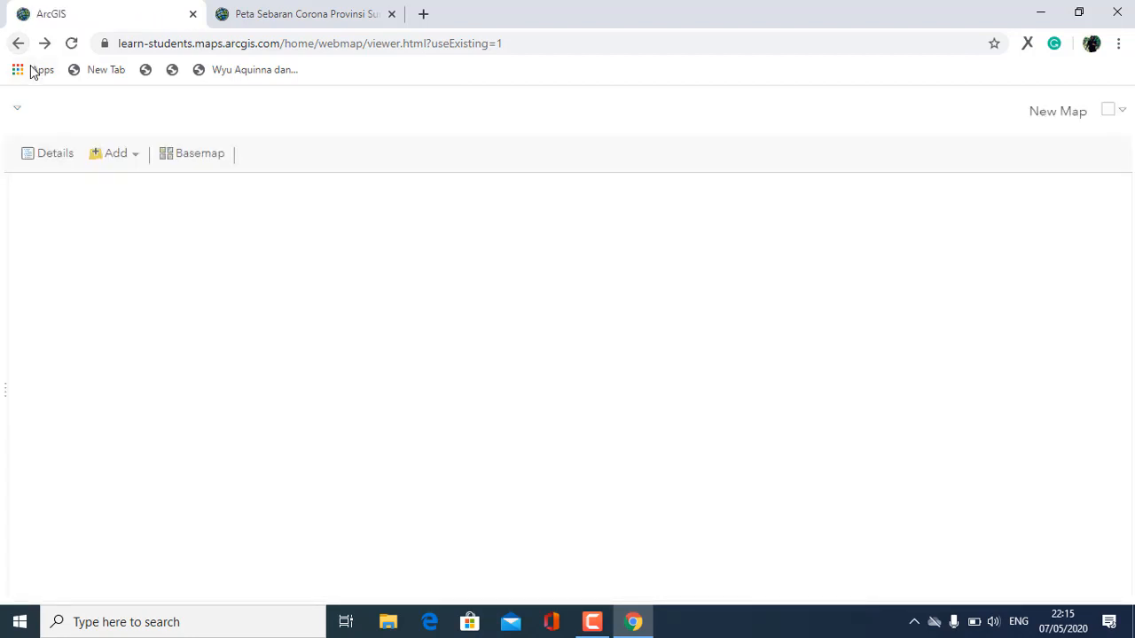
left_click(47, 110)
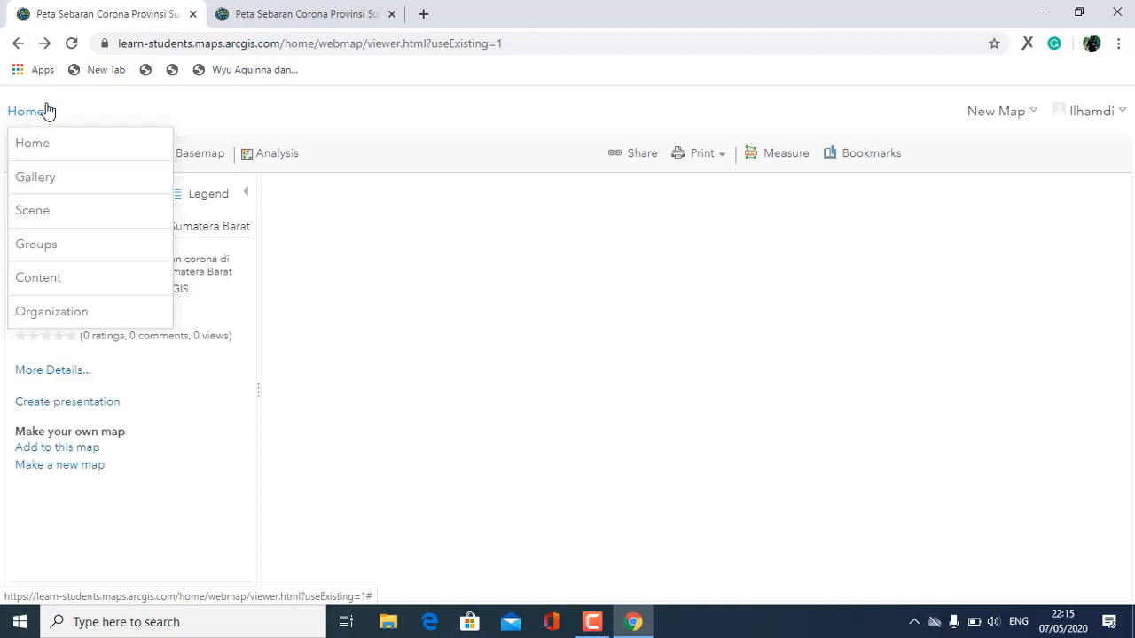
left_click(80, 281)
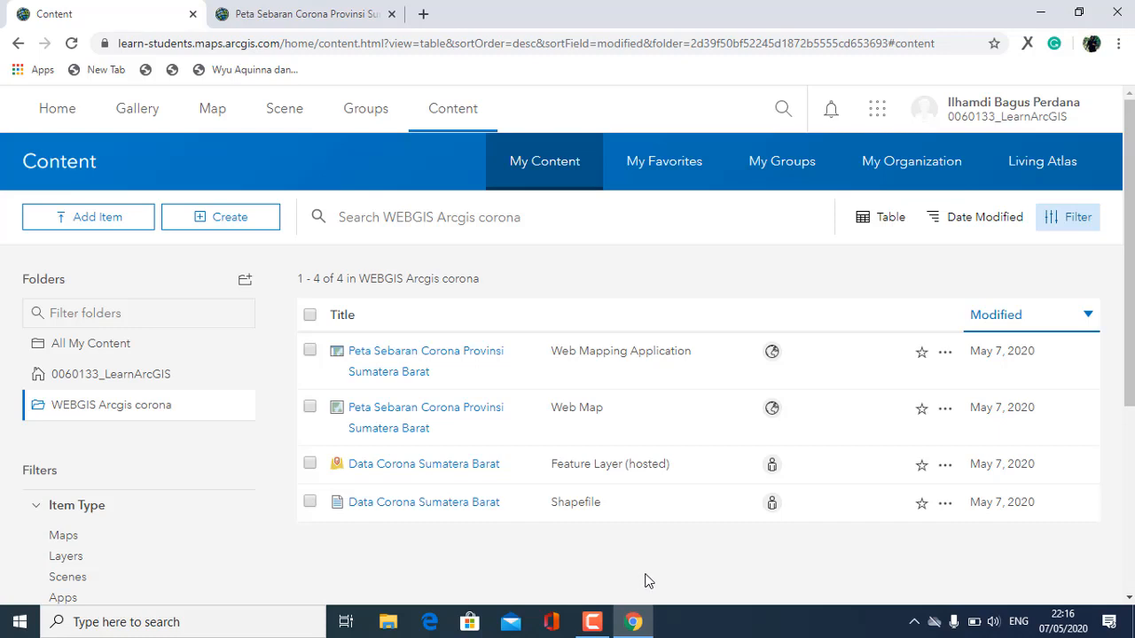
left_click(593, 623)
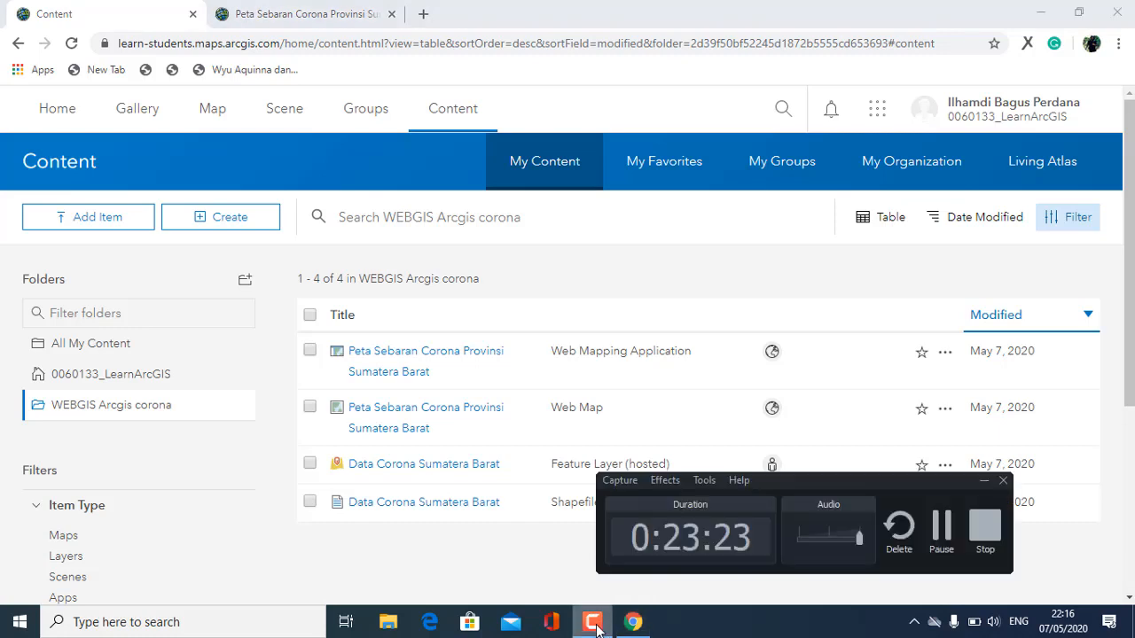